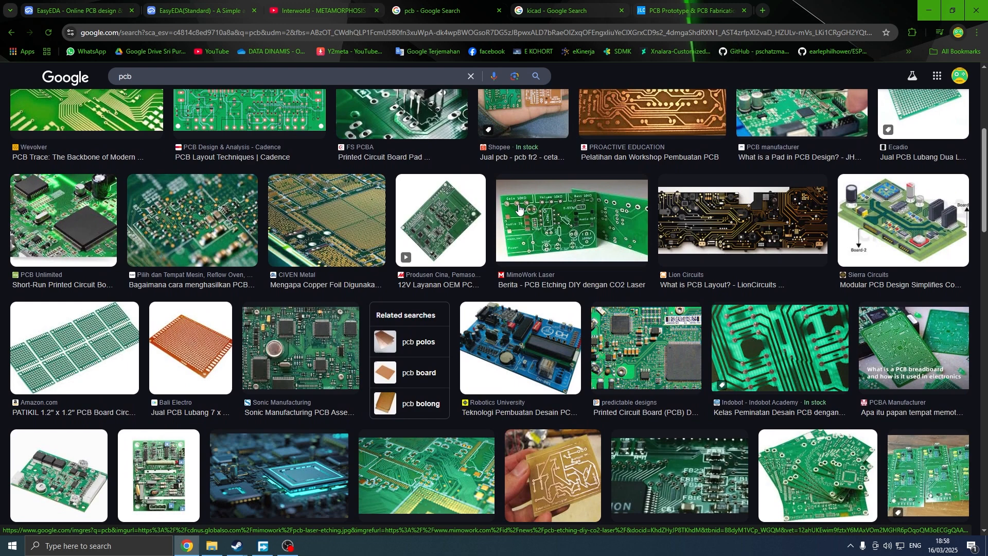
Browse the image search results for PCB and for KiCad.
scroll(488, 269, "down", 2)
scroll(575, 205, "up", 7)
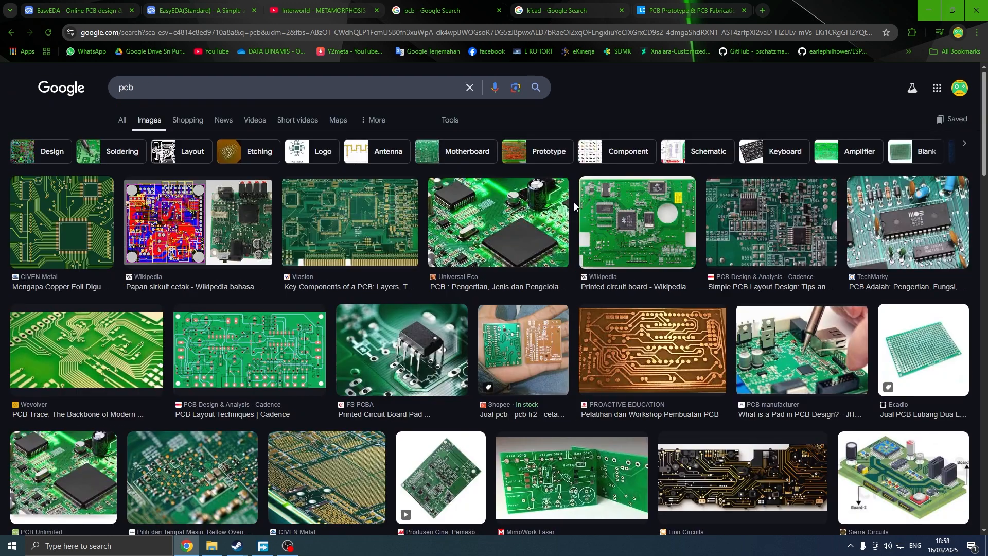
scroll(574, 205, "down", 2)
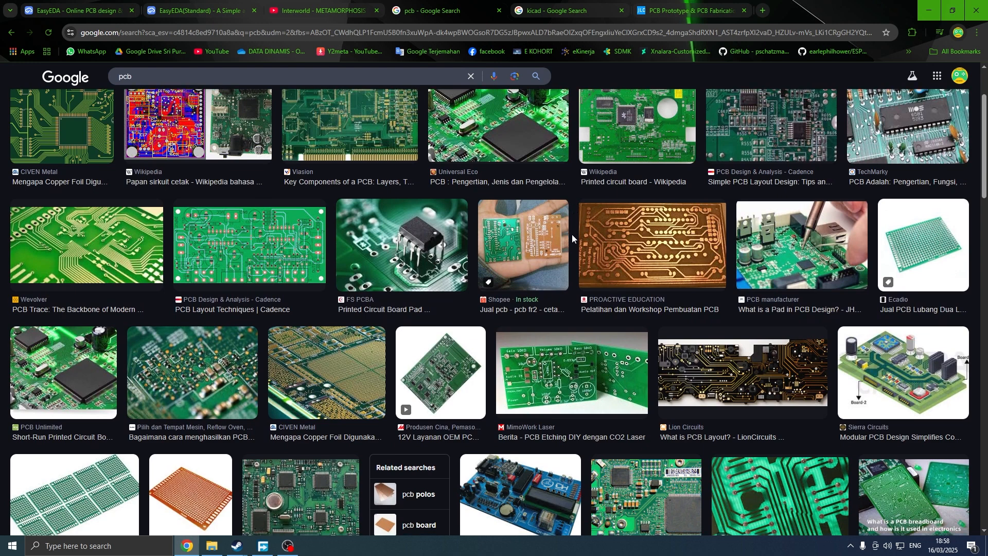
scroll(572, 233, "down", 2)
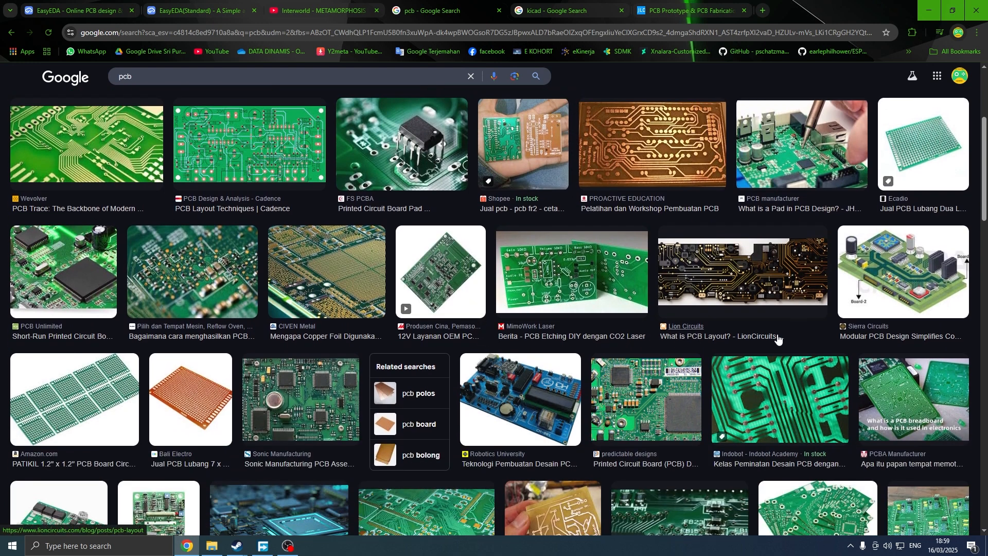
scroll(493, 334, "down", 2)
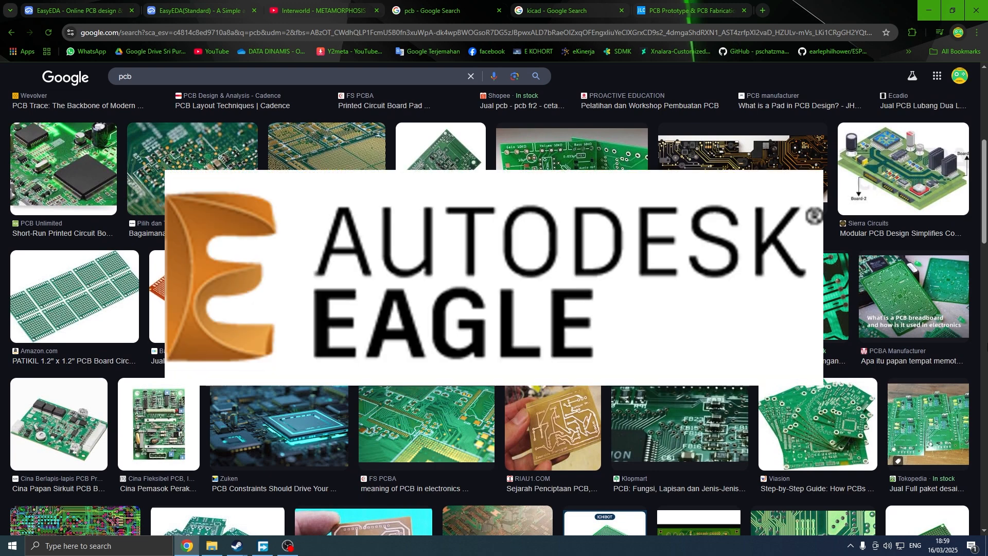
left_click(580, 9)
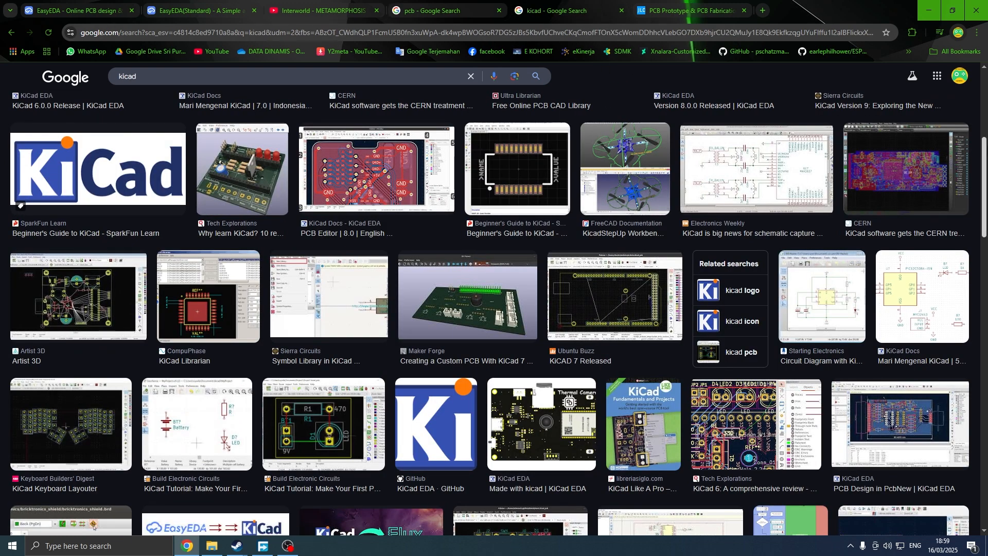
scroll(494, 309, "down", 1)
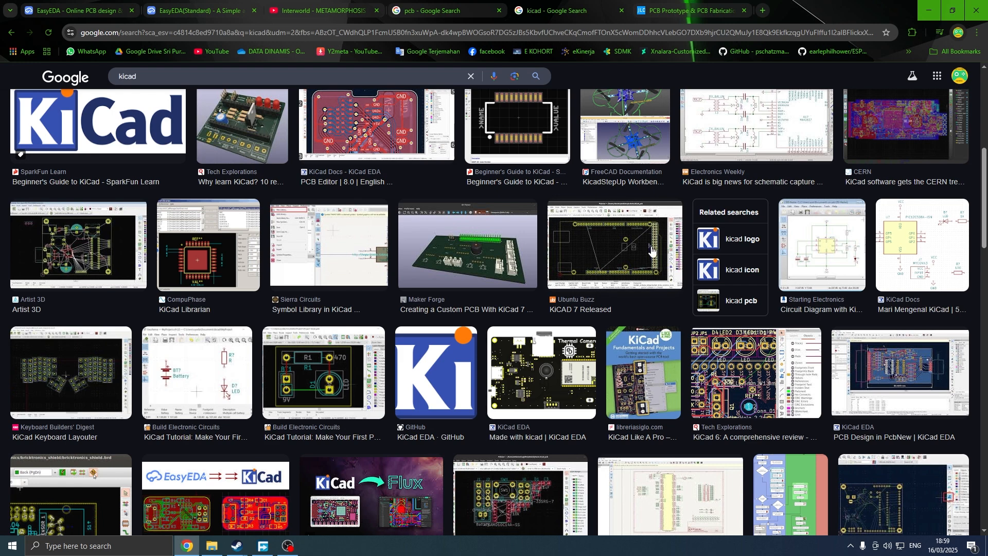
scroll(652, 251, "up", 5)
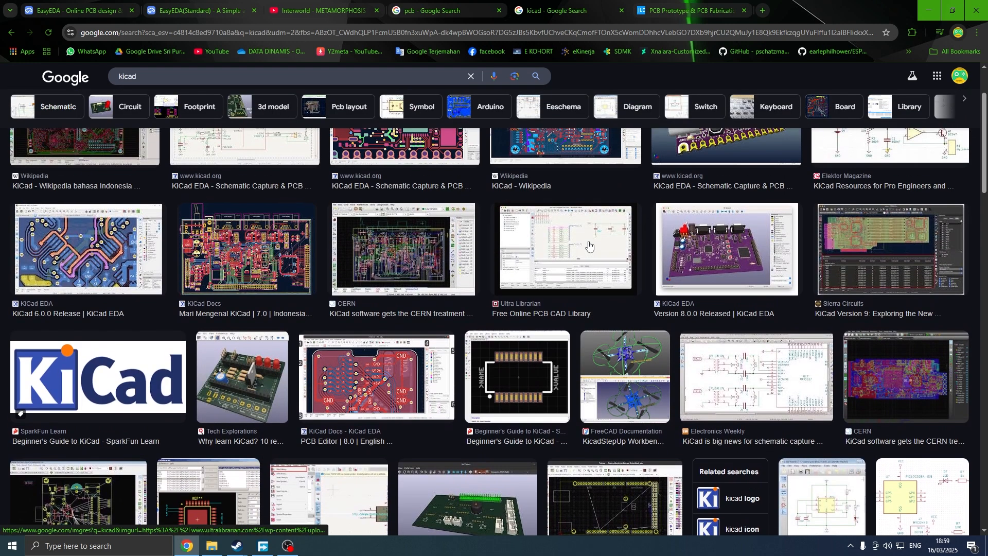
scroll(589, 245, "up", 1)
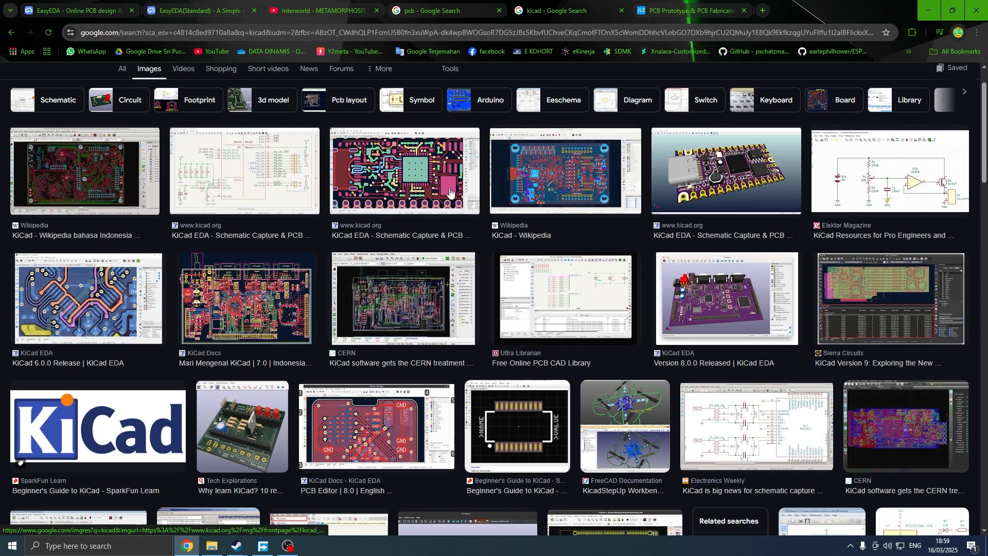
Open the board outline settings in the EasyEDA editor and examine the width and height fields without changing them.
left_click(185, 8)
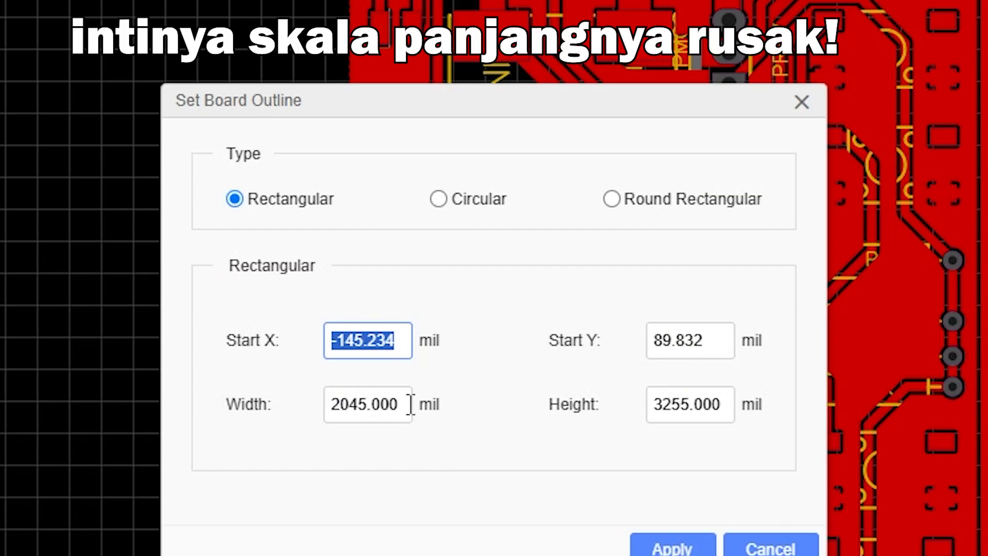
left_click_drag(410, 404, 287, 403)
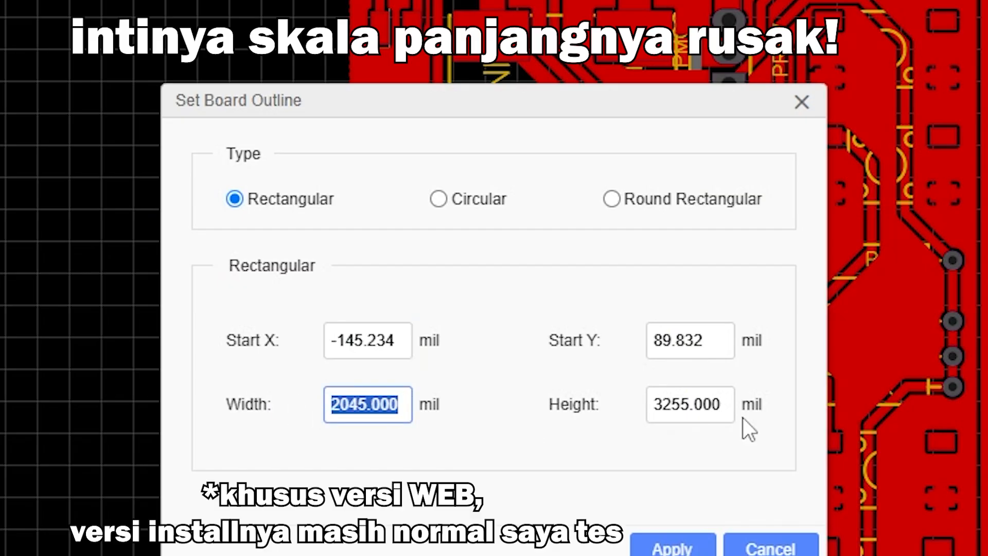
left_click_drag(654, 407, 737, 406)
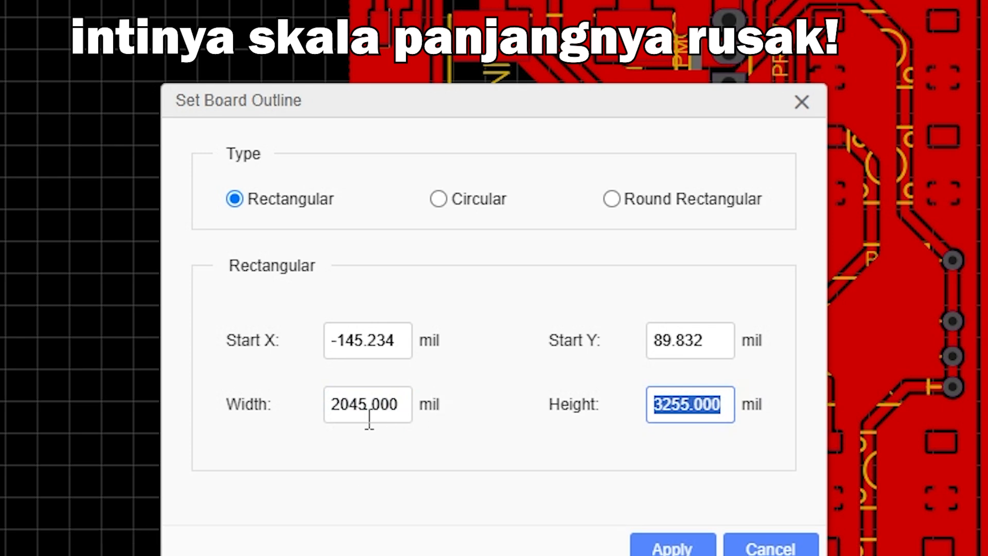
left_click_drag(332, 405, 393, 406)
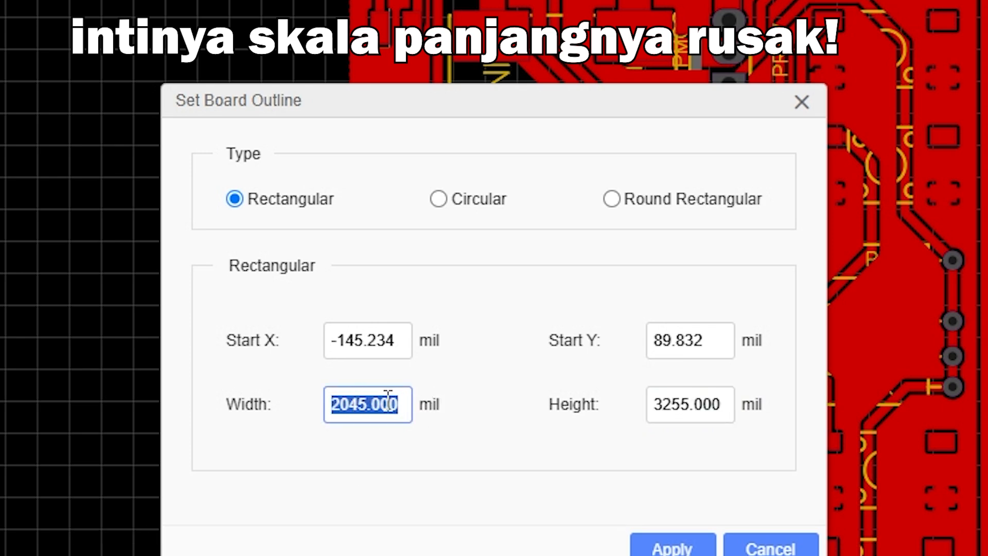
left_click(398, 410)
left_click(701, 406)
left_click(789, 103)
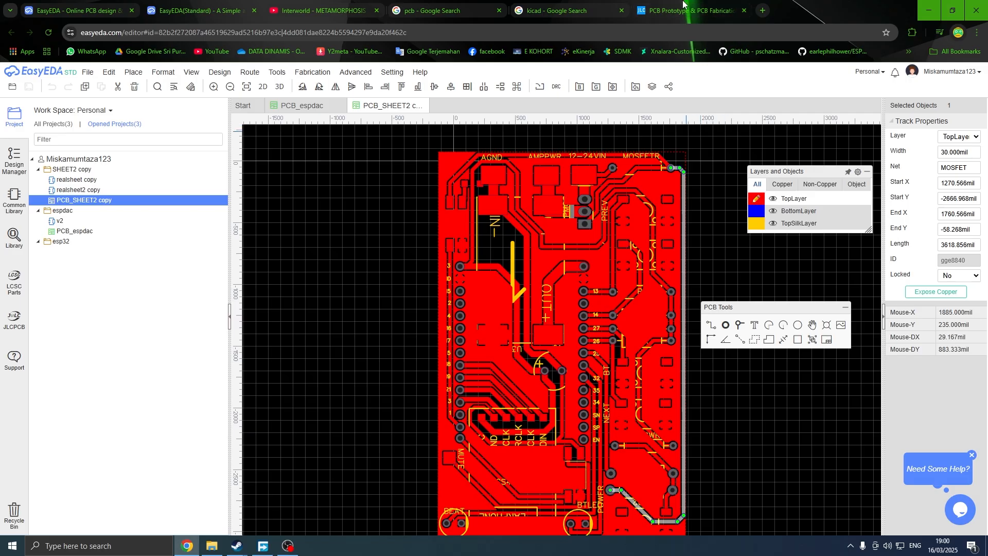
Check the board dimensions listed on the JLCPCB quote page.
left_click(687, 10)
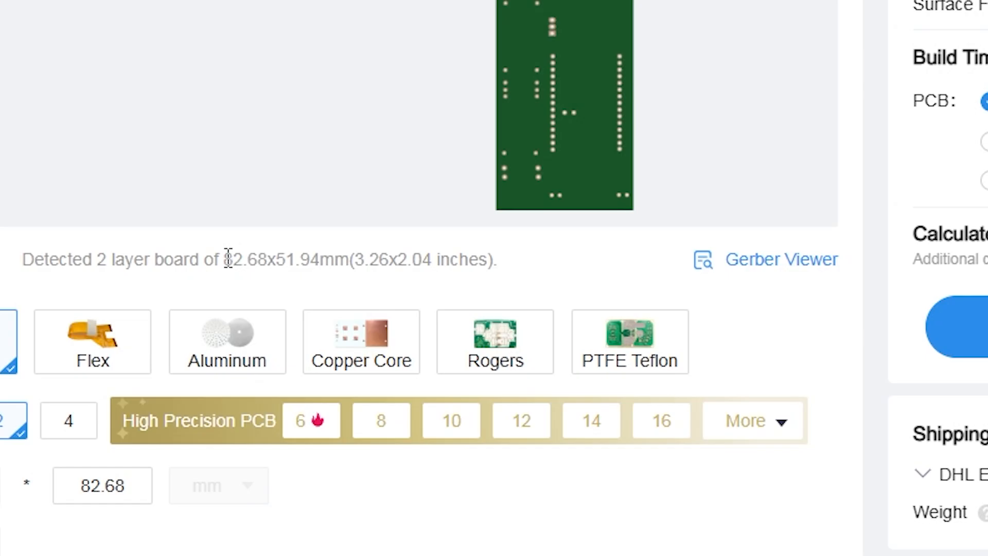
left_click_drag(384, 269, 436, 268)
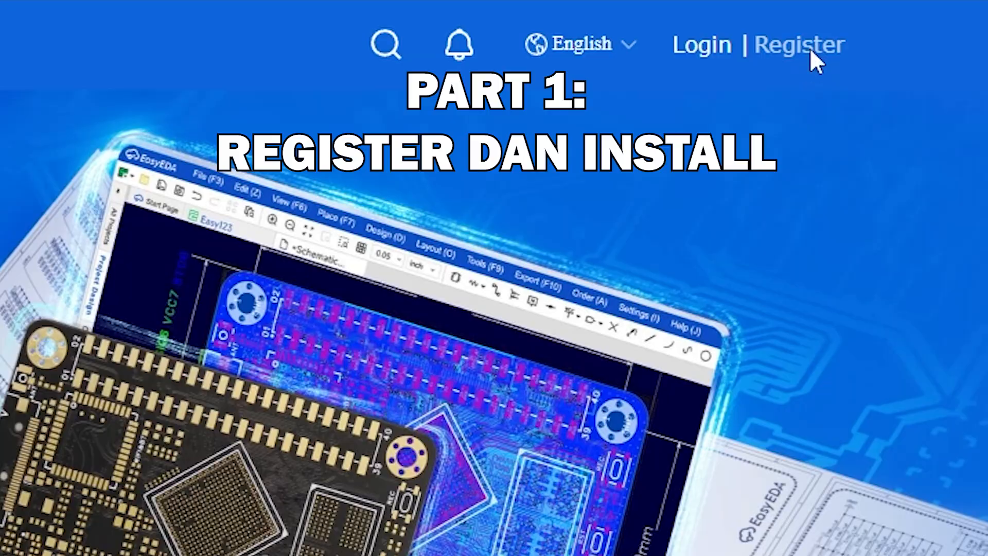
Open the EasyEDA account registration page and switch to logging in.
left_click(811, 50)
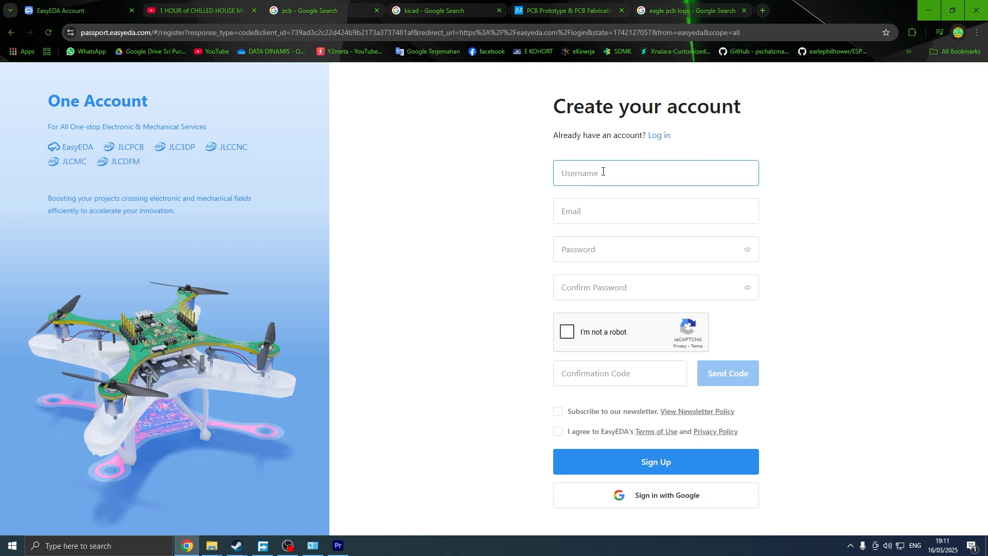
left_click(662, 135)
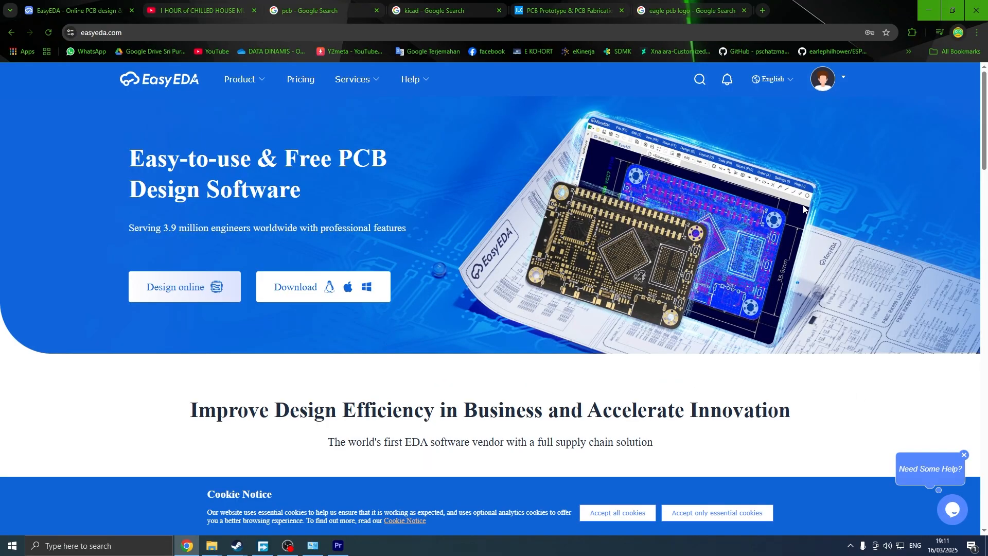
Launch the online designer, choosing the Std Edition.
left_click(206, 290)
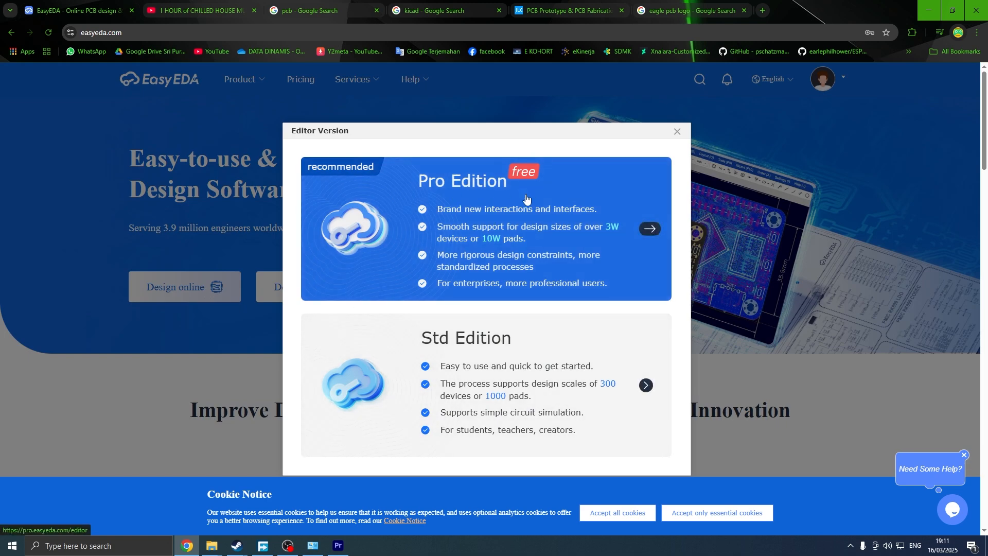
left_click(519, 337)
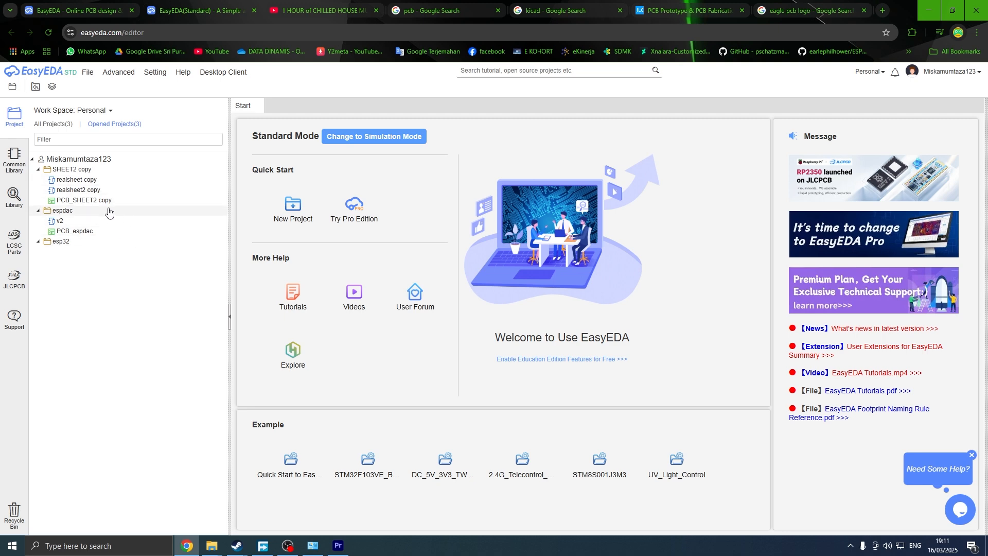
Return to the EasyEDA home page and open the client download page.
left_click(83, 7)
left_click(263, 360)
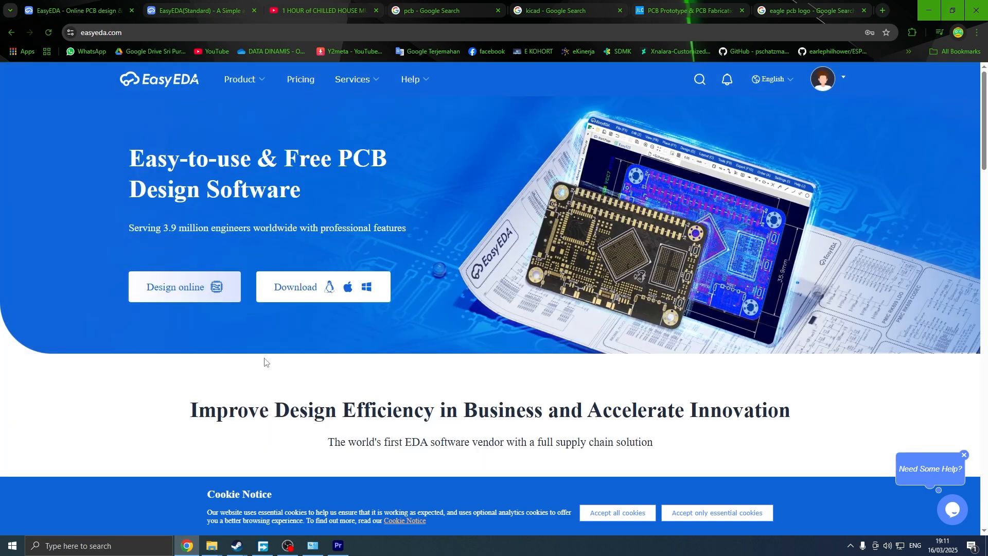
left_click(349, 299)
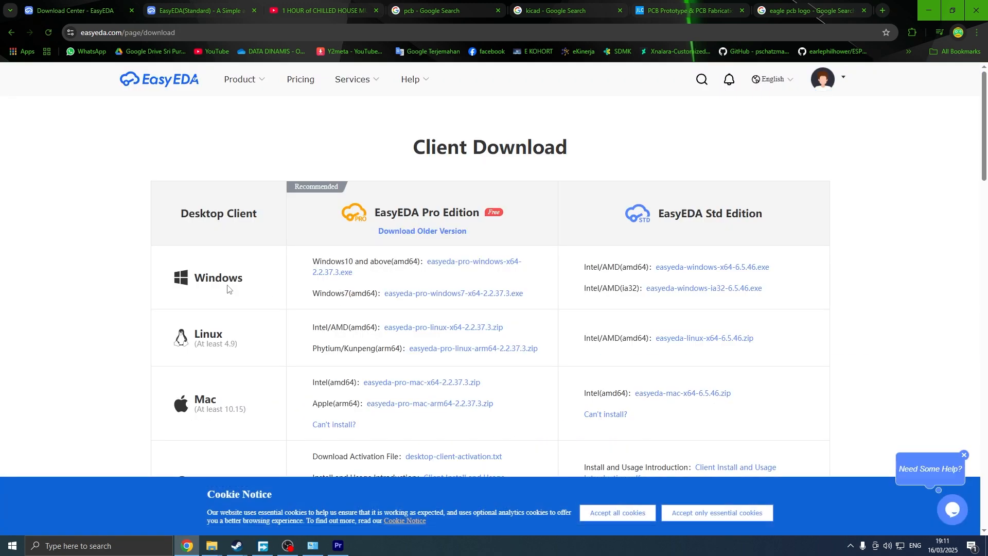
left_click(10, 32)
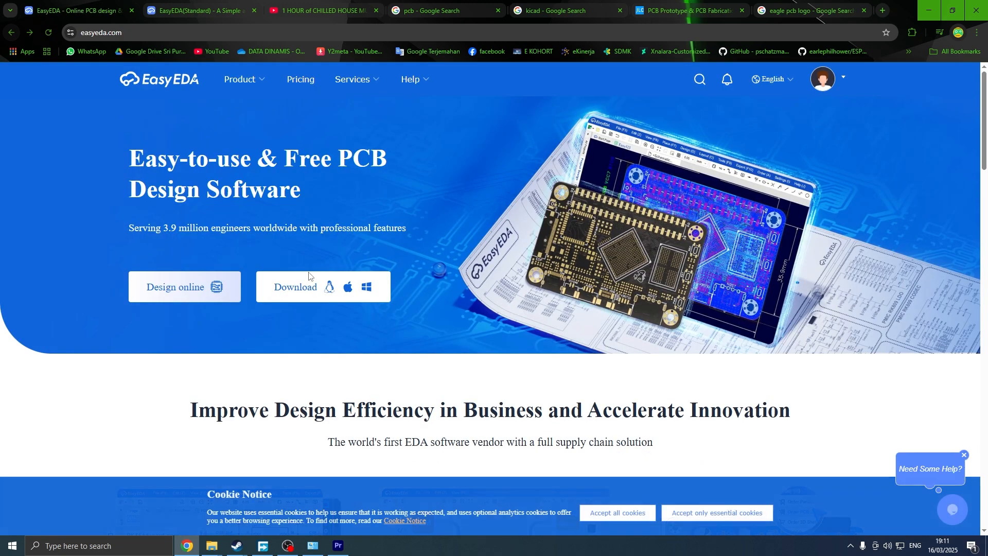
left_click(332, 297)
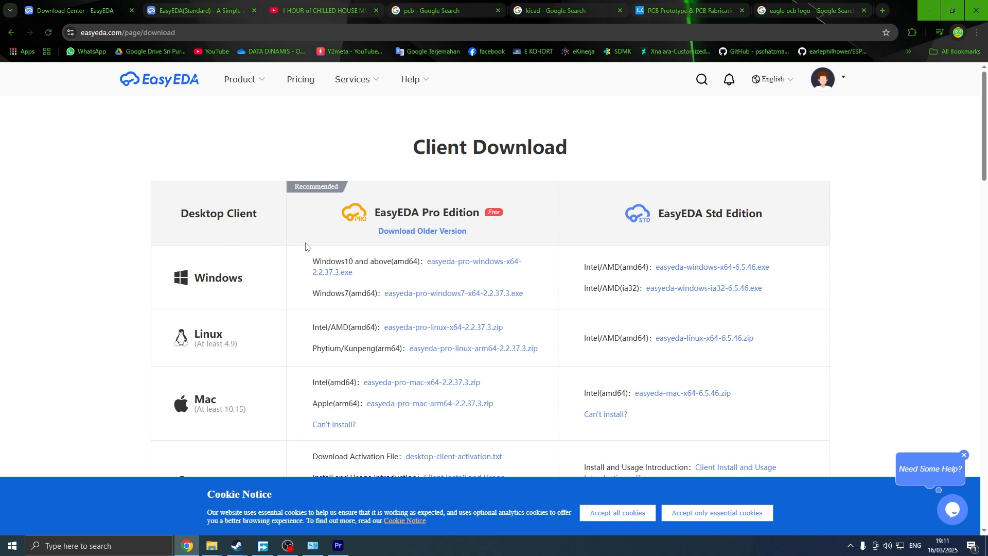
Compare the EasyEDA Pro Edition and Std Edition download options.
left_click_drag(659, 213, 786, 217)
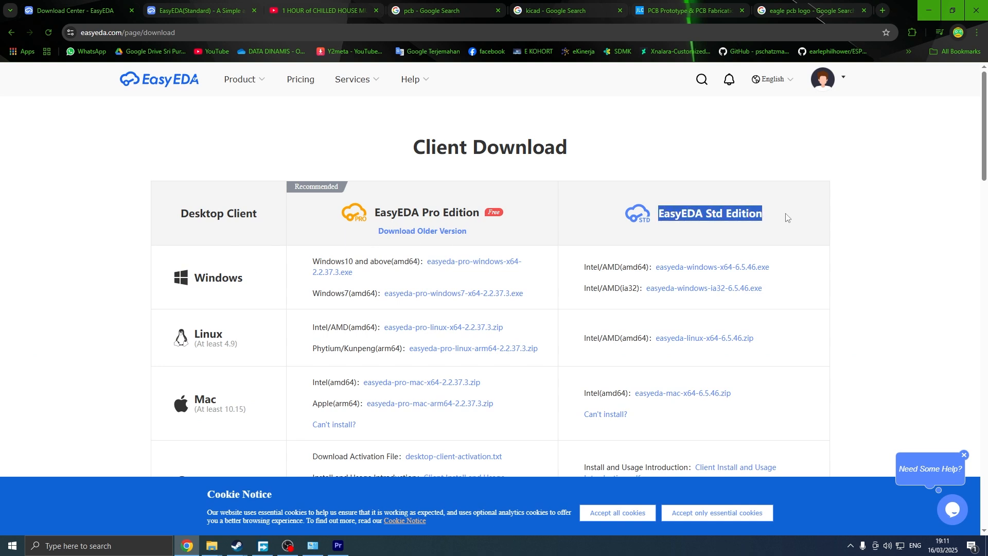
left_click_drag(381, 212, 483, 214)
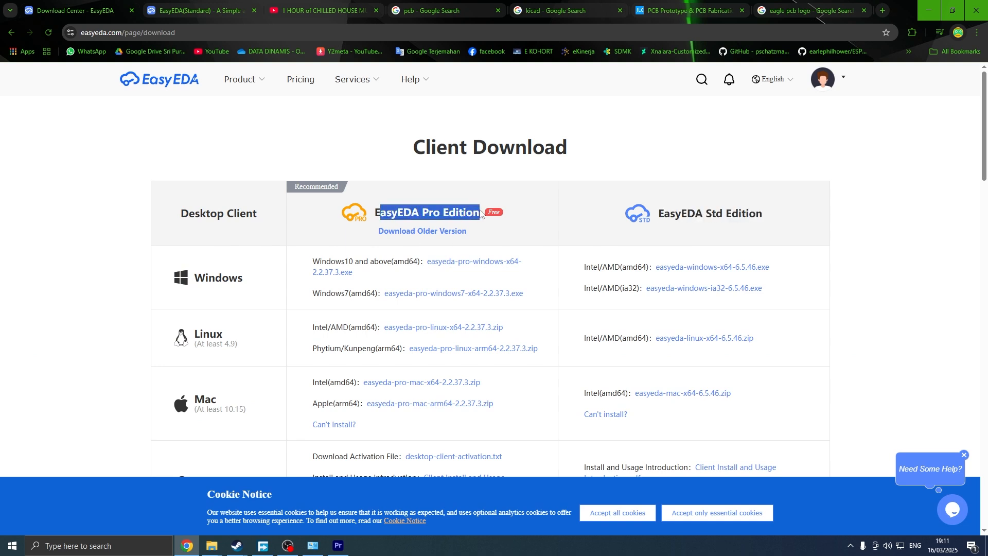
left_click(484, 215)
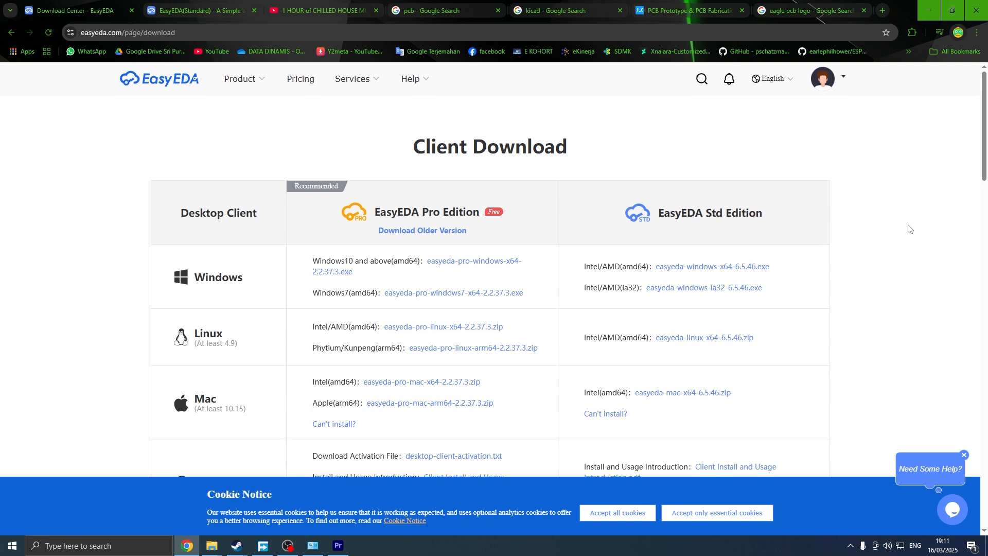
scroll(909, 228, "down", 2)
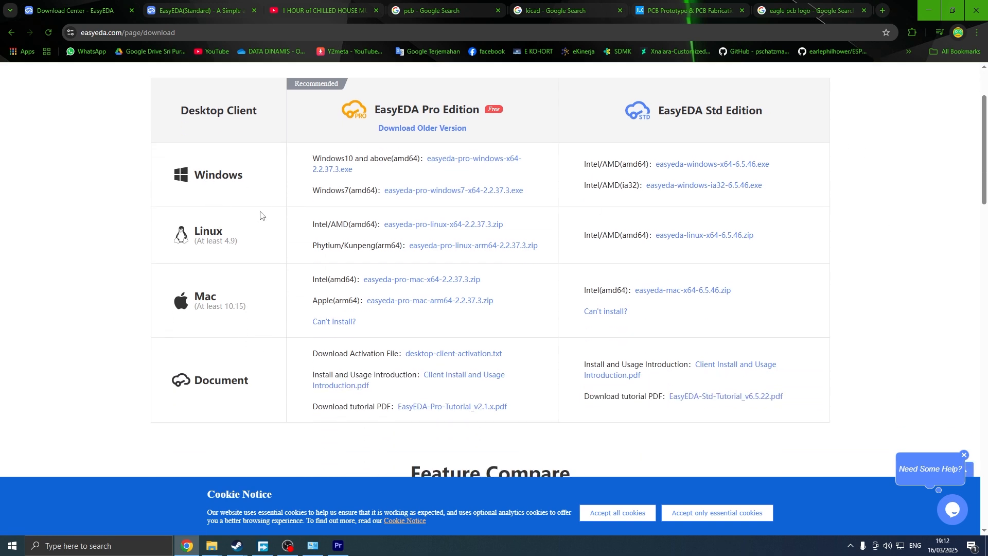
Download the Windows x64 Std Edition installer easyeda-windows-x64-6.5.46.exe and run it from the download manager.
left_click(762, 165)
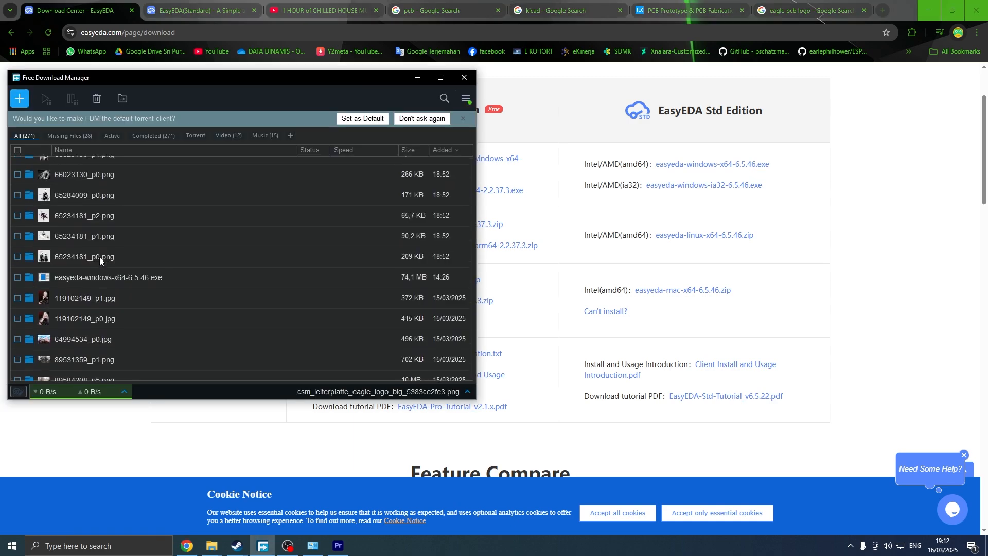
double_click(107, 276)
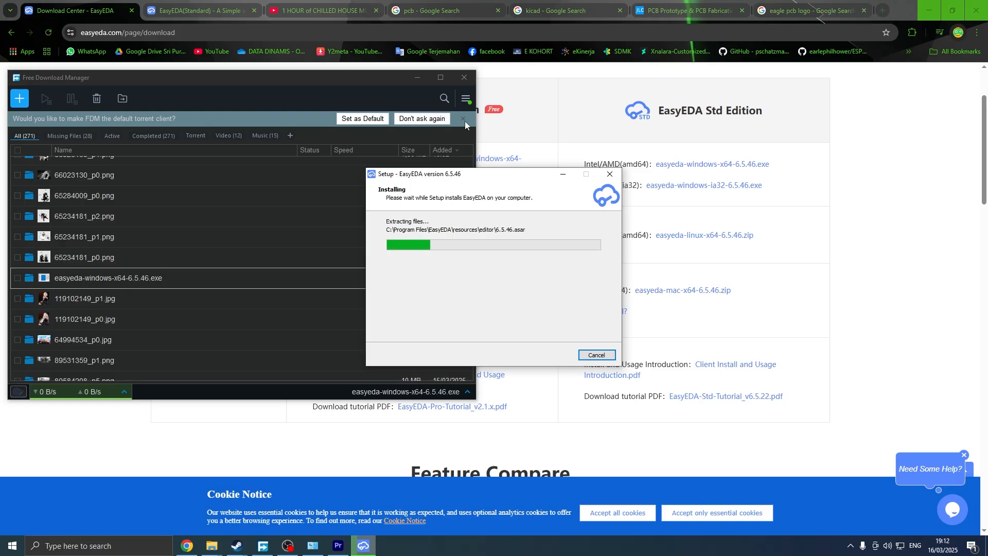
left_click(465, 122)
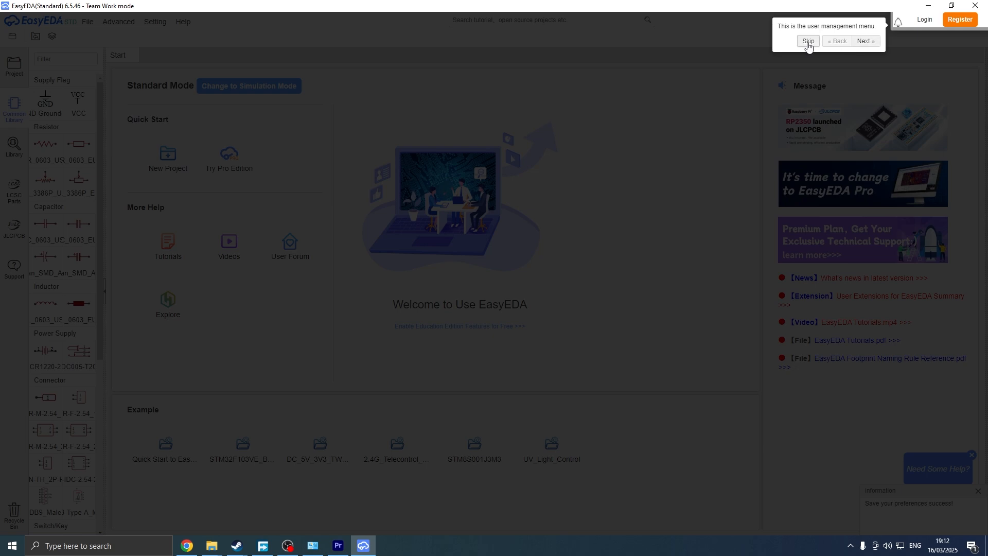
Skip the welcome tour in the desktop client and log in to the account.
left_click(809, 46)
left_click(925, 20)
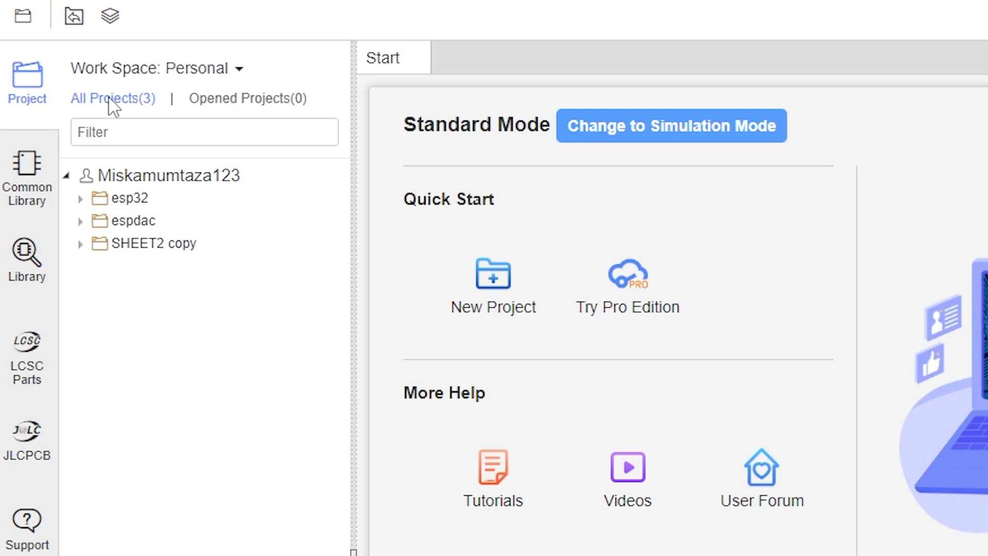
Expand the account's project tree to show the esp32, espdac and SHEET2 copy projects.
left_click(67, 177)
left_click(69, 181)
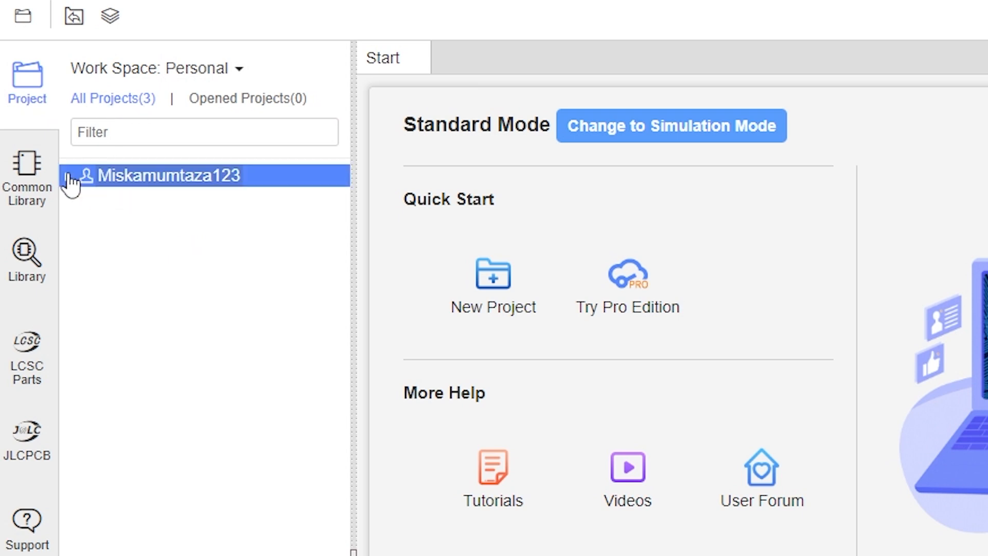
left_click(67, 177)
left_click(79, 199)
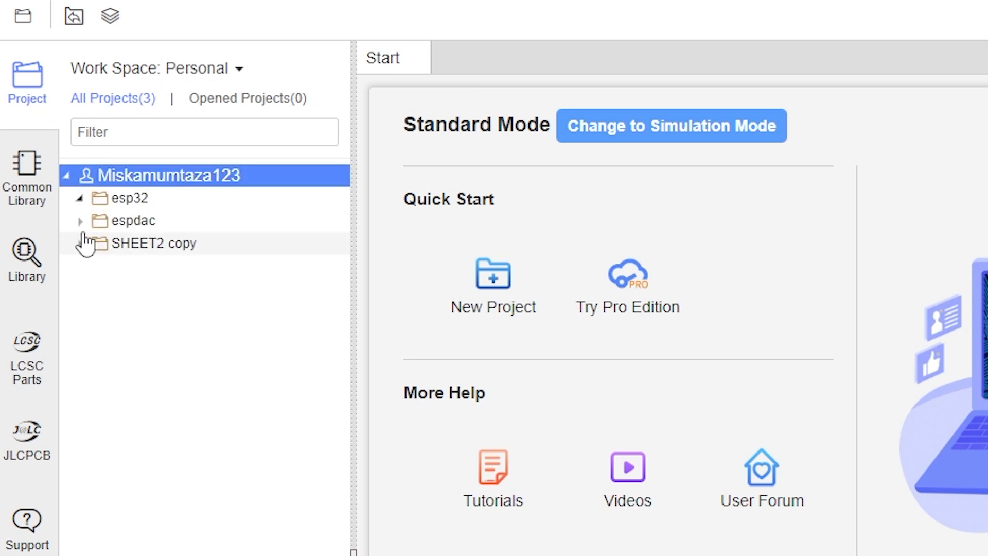
left_click(80, 221)
left_click(80, 289)
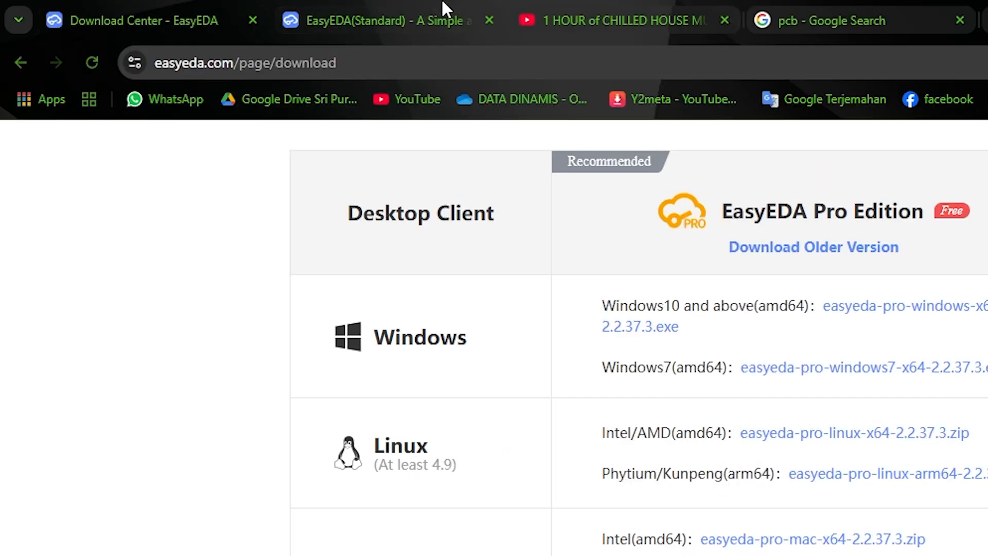
left_click(443, 16)
left_click(227, 139)
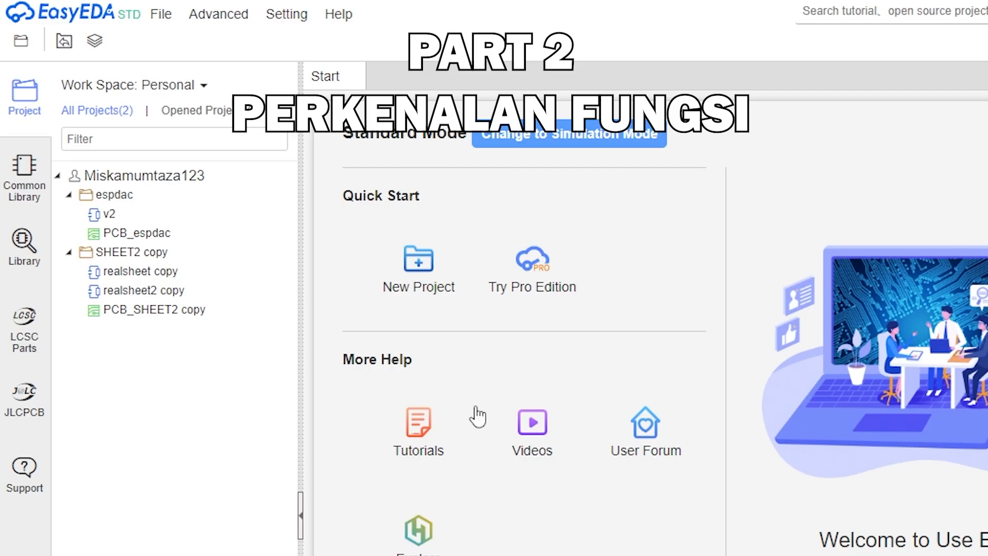
Create a new project titled projek1.
left_click(419, 261)
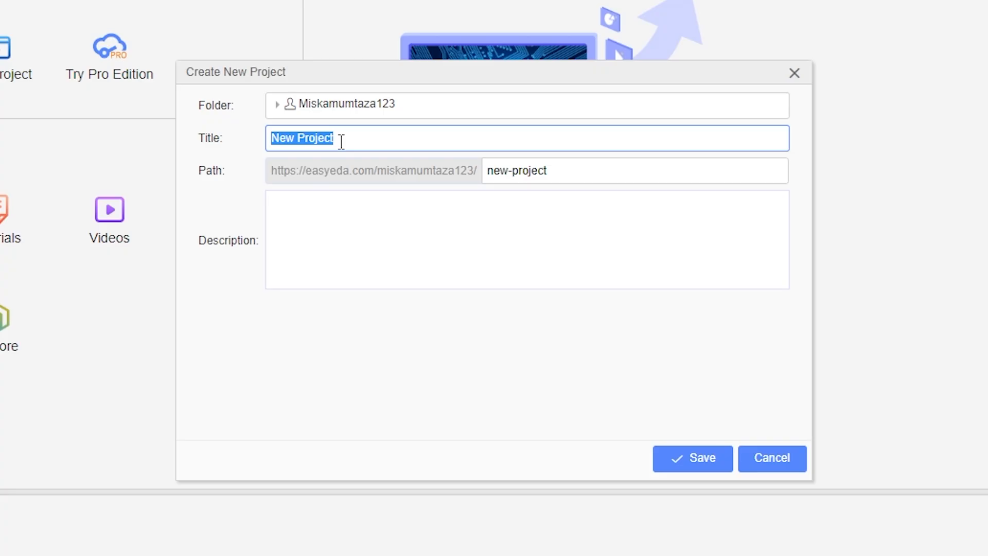
type("projek1")
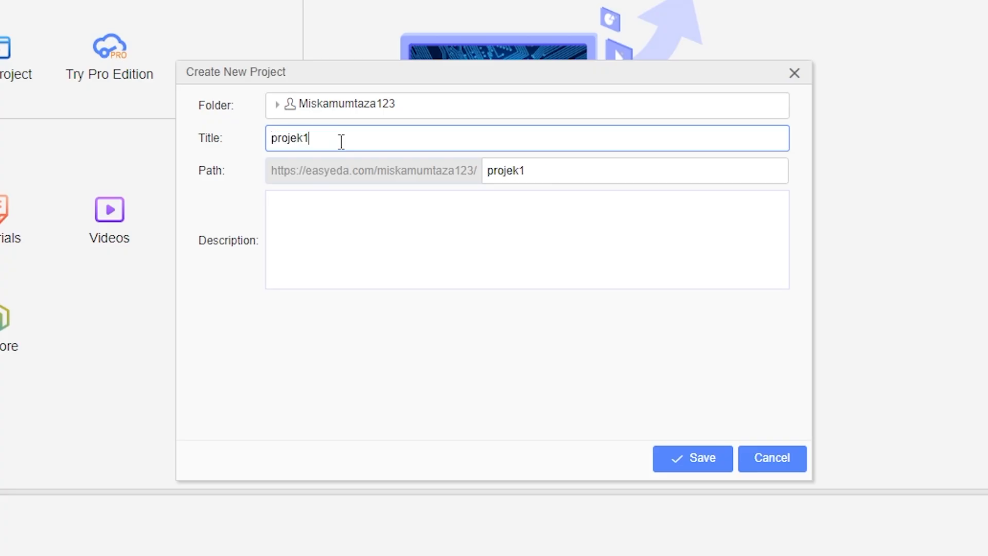
left_click(676, 459)
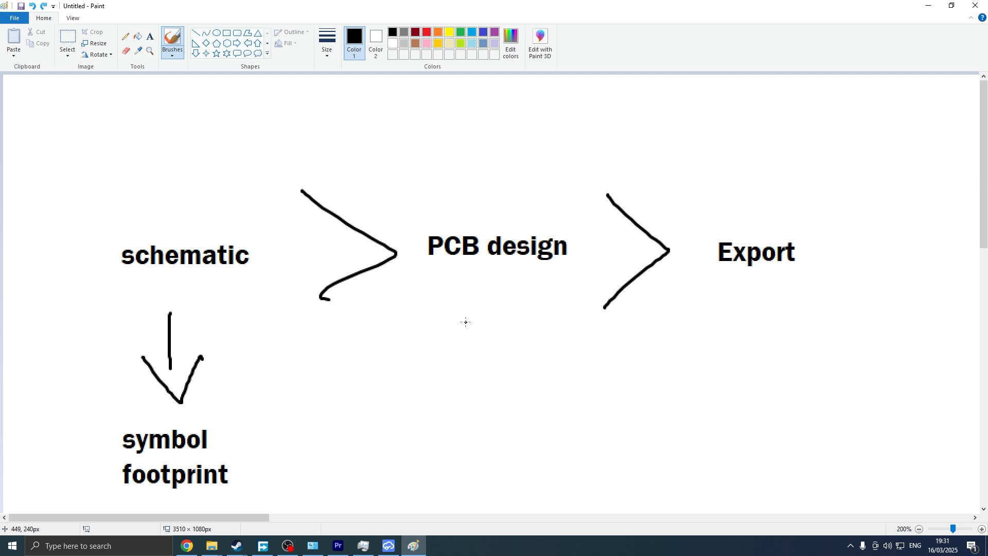
In Paint, annotate the workflow diagram: underline schematic, mark symbol and footprint, and draw an arrow beside them.
scroll(271, 376, "down", 2)
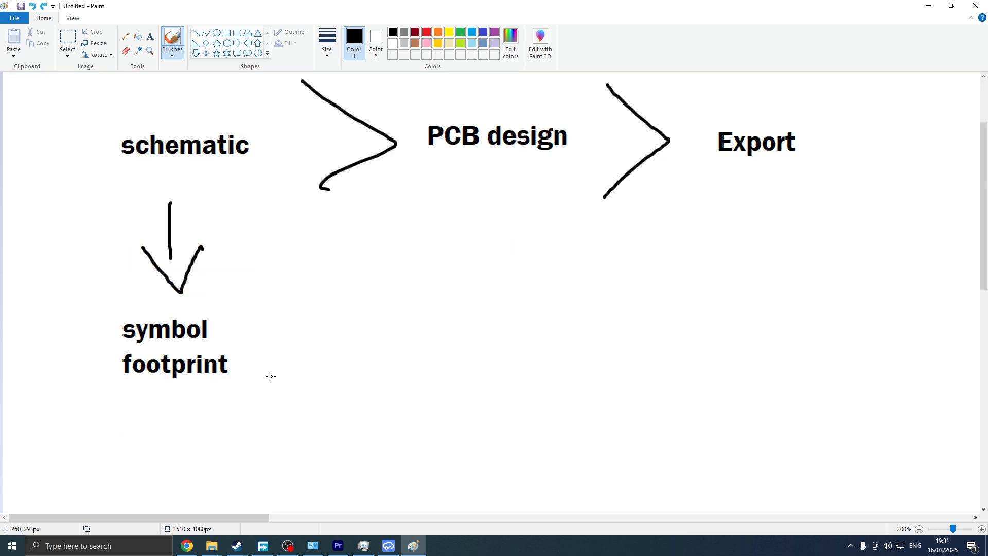
scroll(263, 361, "up", 2)
left_click_drag(135, 273, 250, 272)
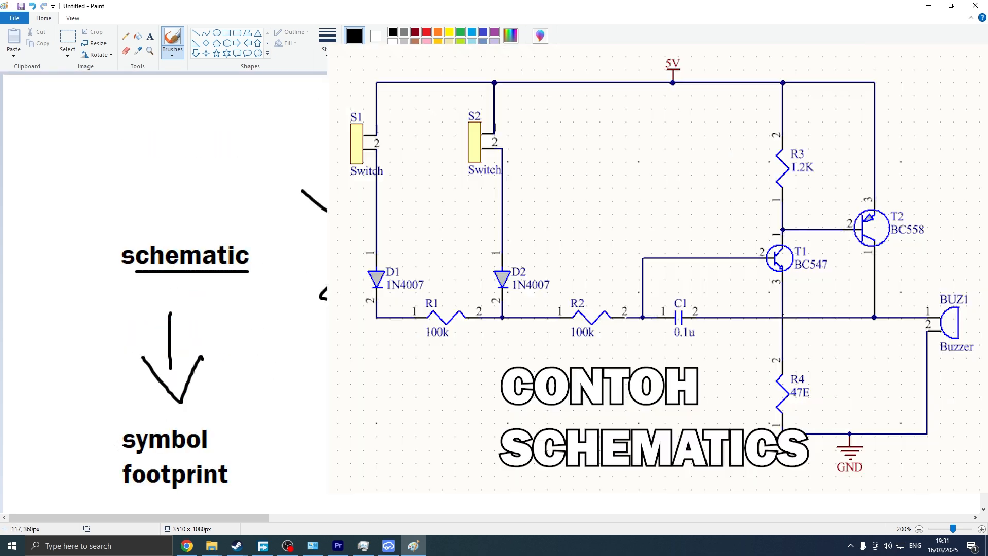
left_click_drag(89, 435, 114, 441)
left_click_drag(117, 476, 91, 476)
mouse_move(242, 427)
left_mouse_down()
mouse_move(295, 427)
mouse_move(297, 409)
mouse_move(335, 433)
mouse_move(296, 404)
left_mouse_up()
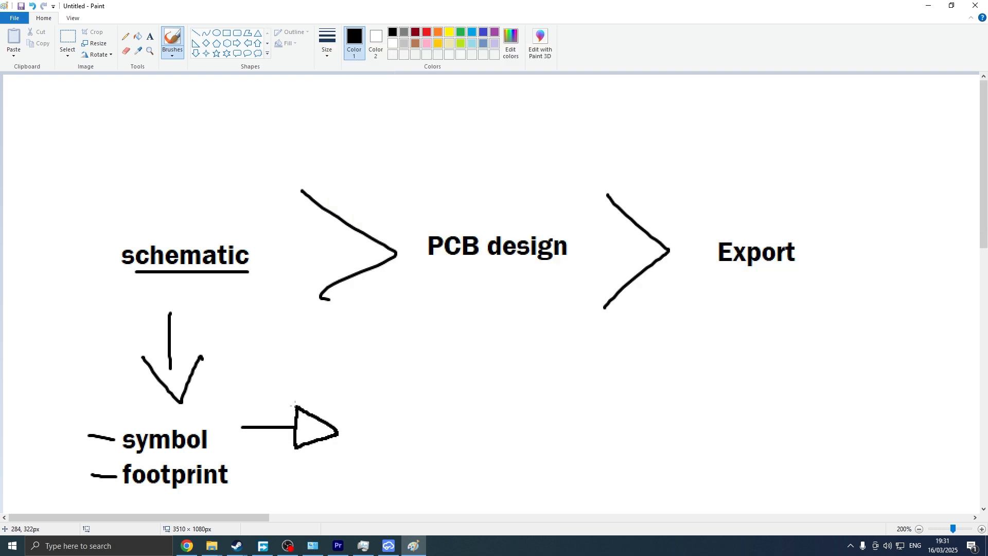
left_click_drag(338, 431, 387, 429)
key("alt+Tab")
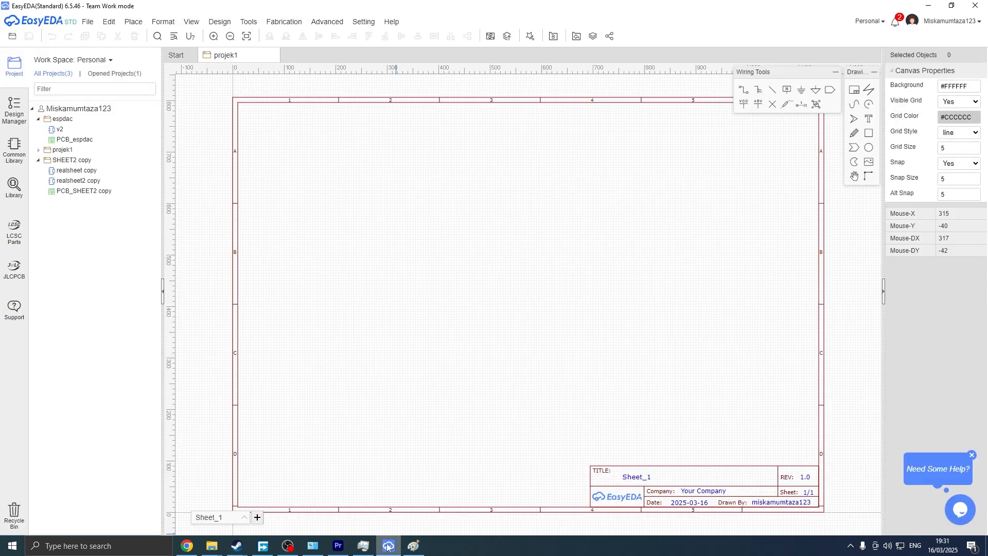
left_click(929, 5)
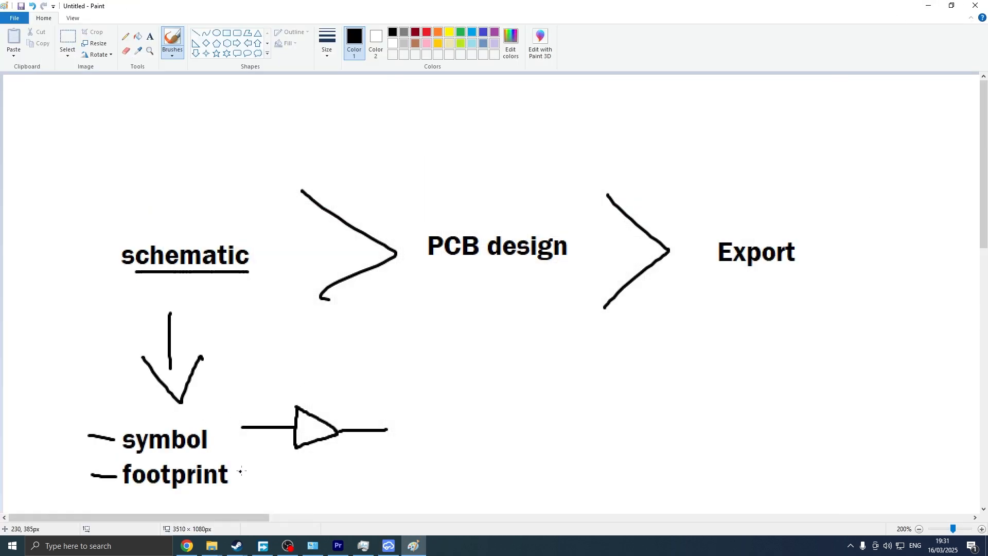
left_click_drag(277, 477, 256, 468)
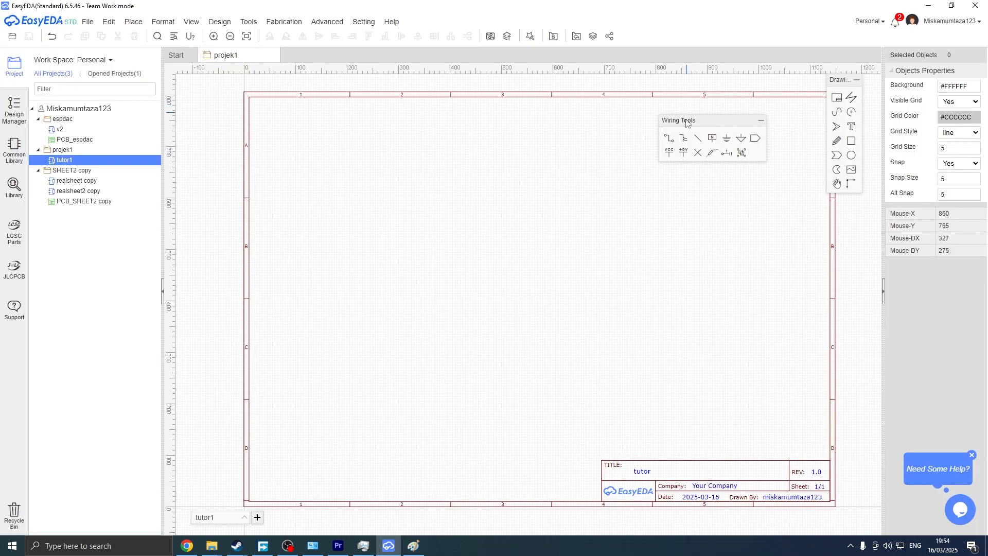
Move the Wiring Tools palette aside and browse the Design Manager lists and the Common Library parts.
left_click_drag(687, 120, 726, 112)
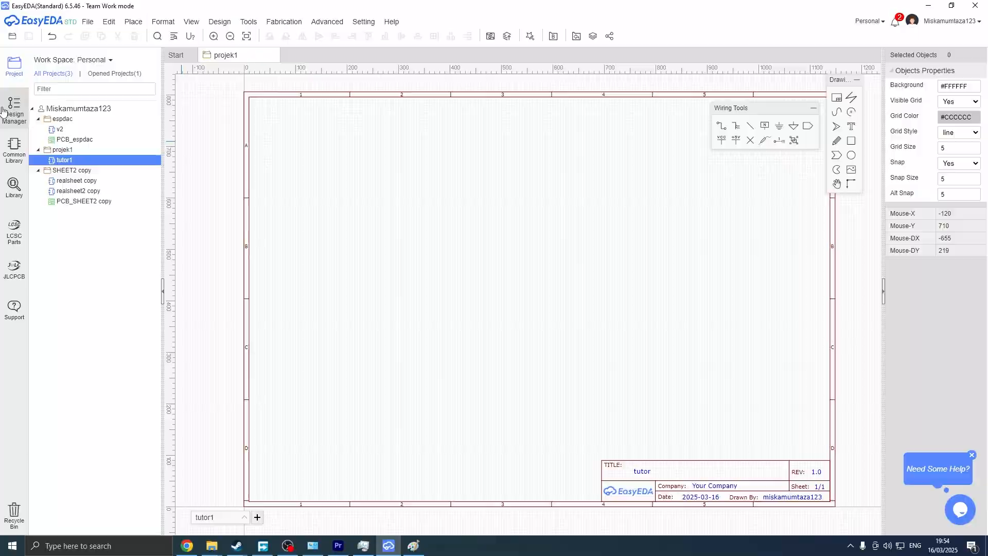
left_click(13, 111)
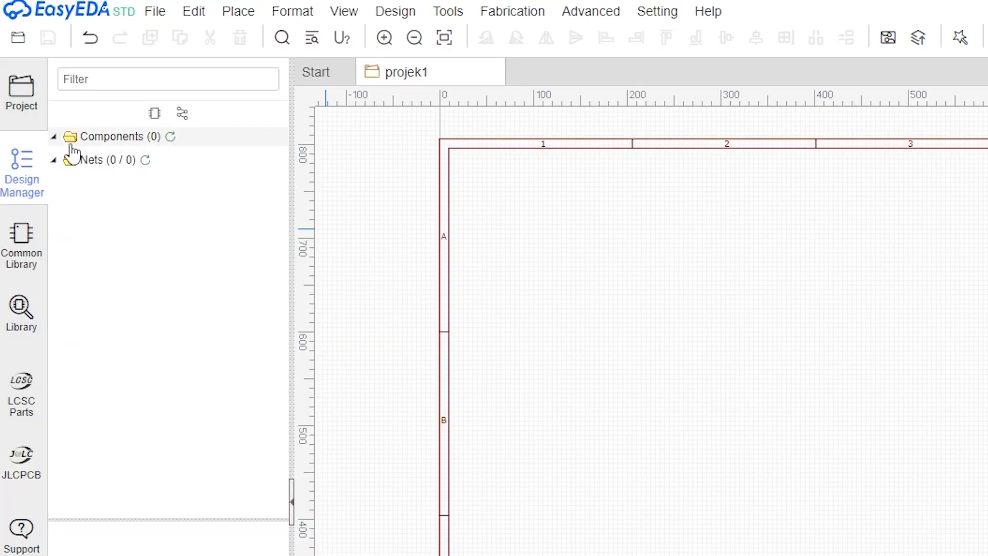
left_click(54, 137)
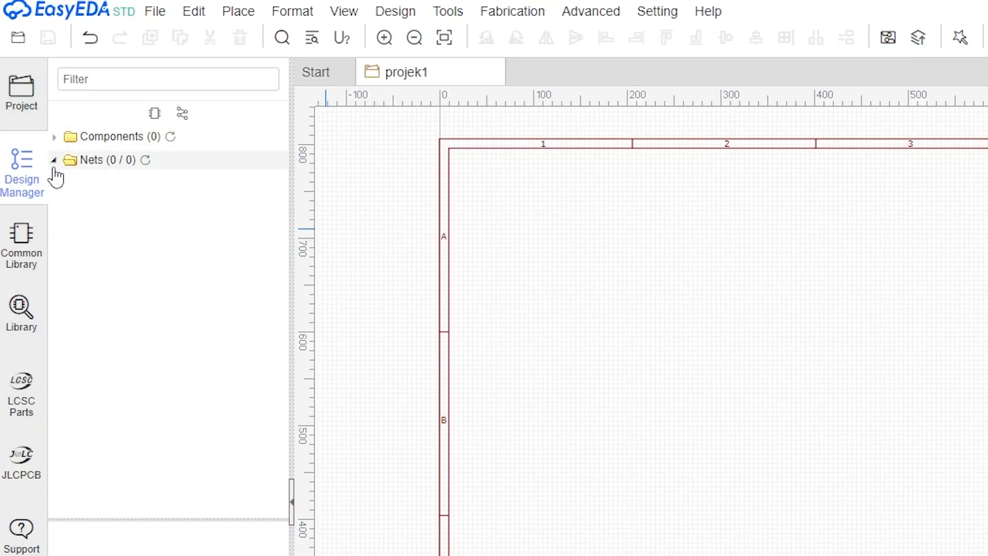
left_click(20, 241)
scroll(184, 429, "down", 10)
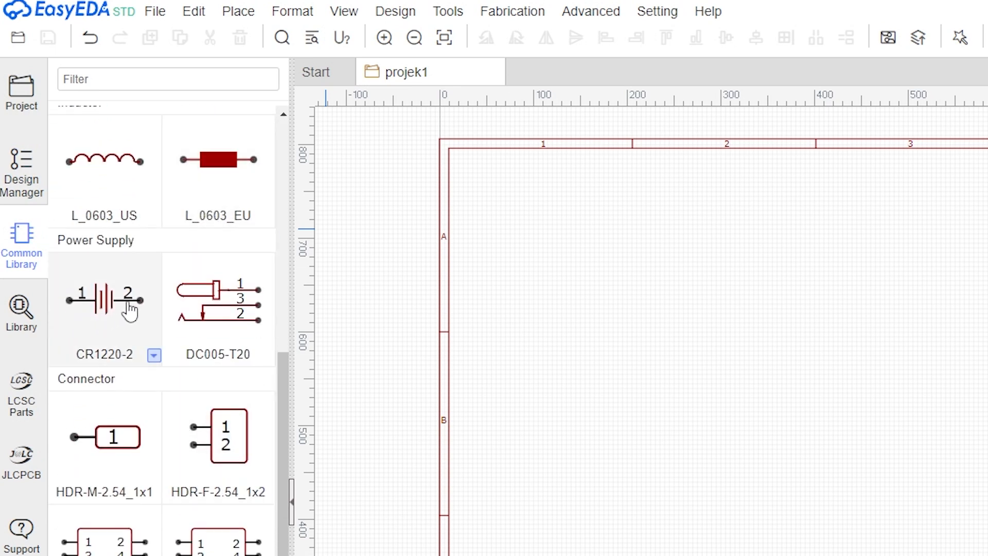
Open the Library and search for through hole resistor.
left_click(24, 327)
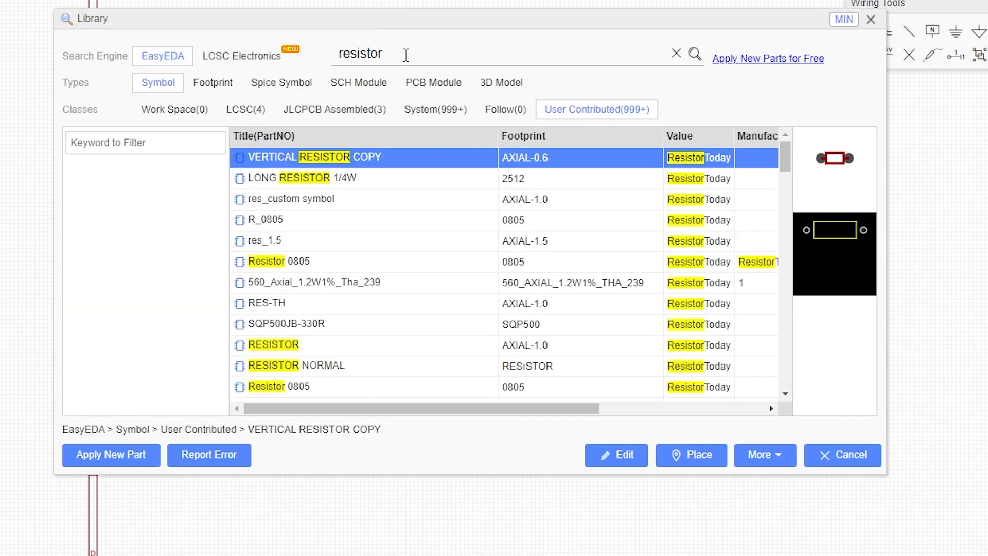
double_click(406, 54)
key("Home")
type("through hole")
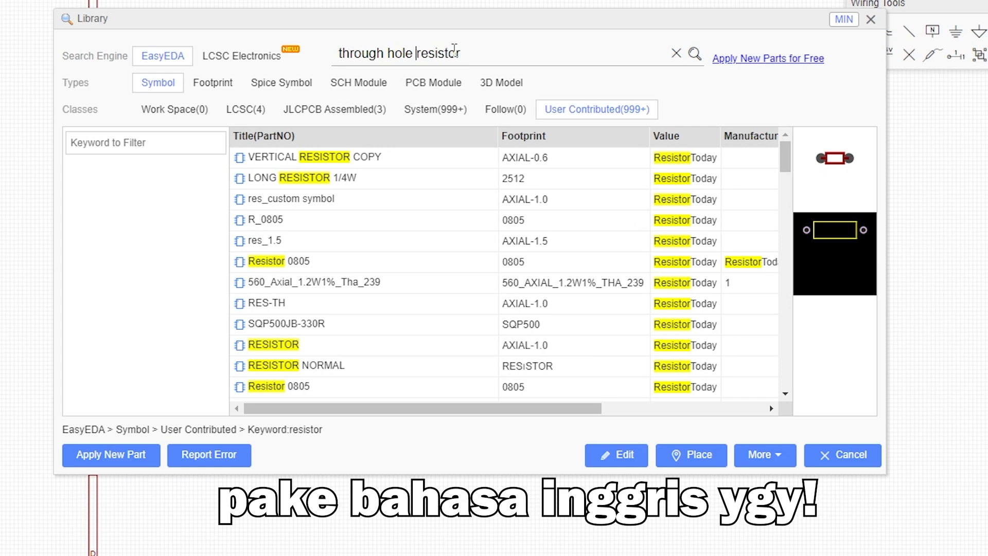
key("Return")
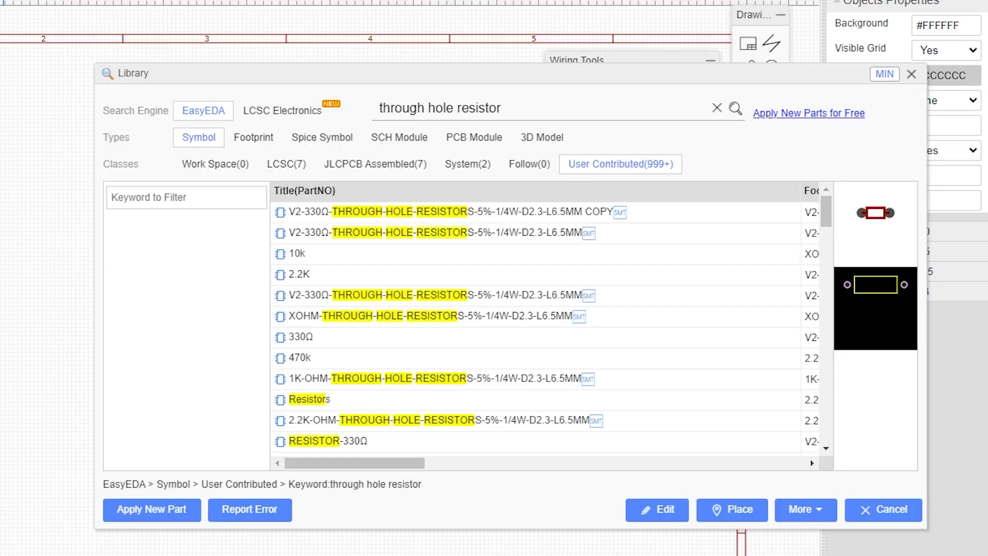
Switch the results to footprints and preview the 2.2K-OHM-THROUGH-HOLE-RESISTORS footprint in 3D.
left_click(250, 139)
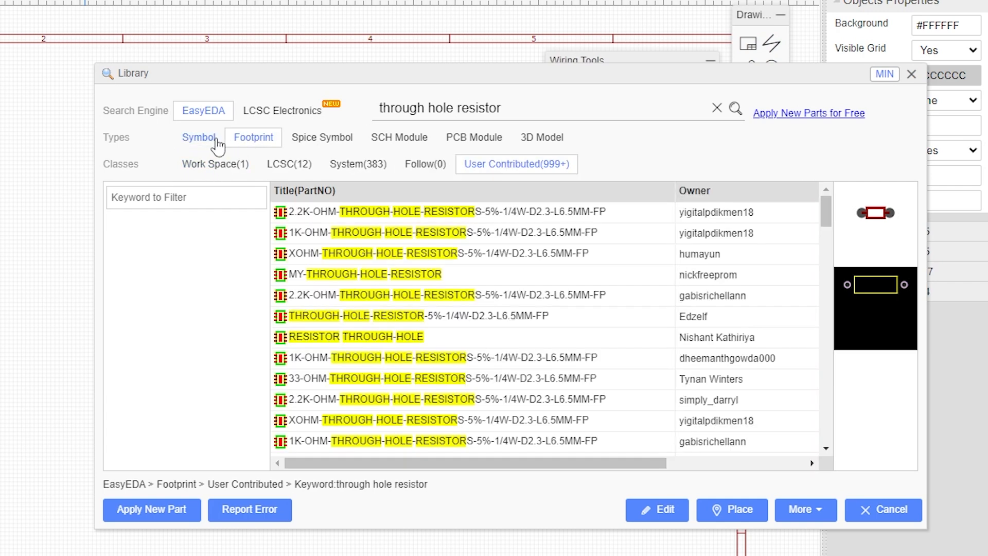
left_click(186, 143)
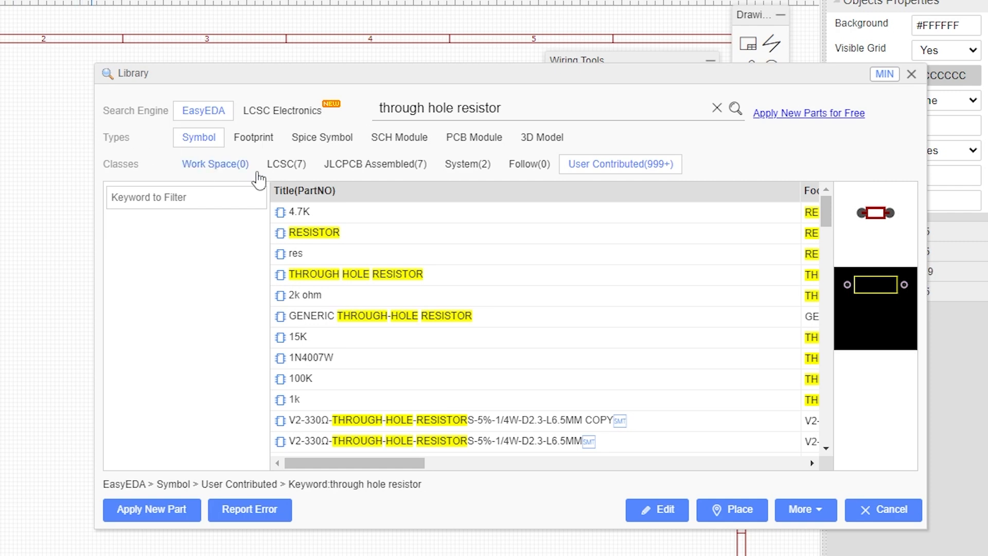
left_click(251, 142)
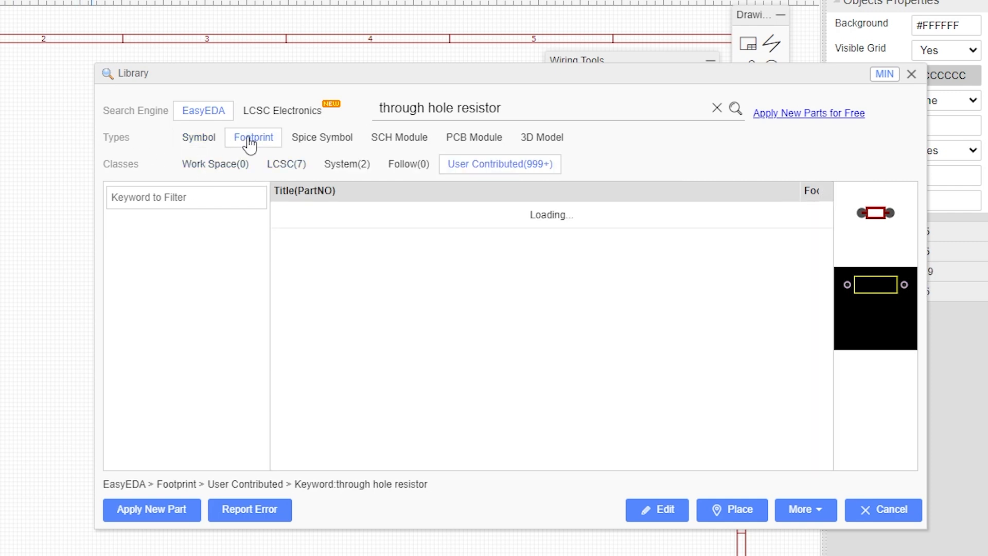
left_click(492, 222)
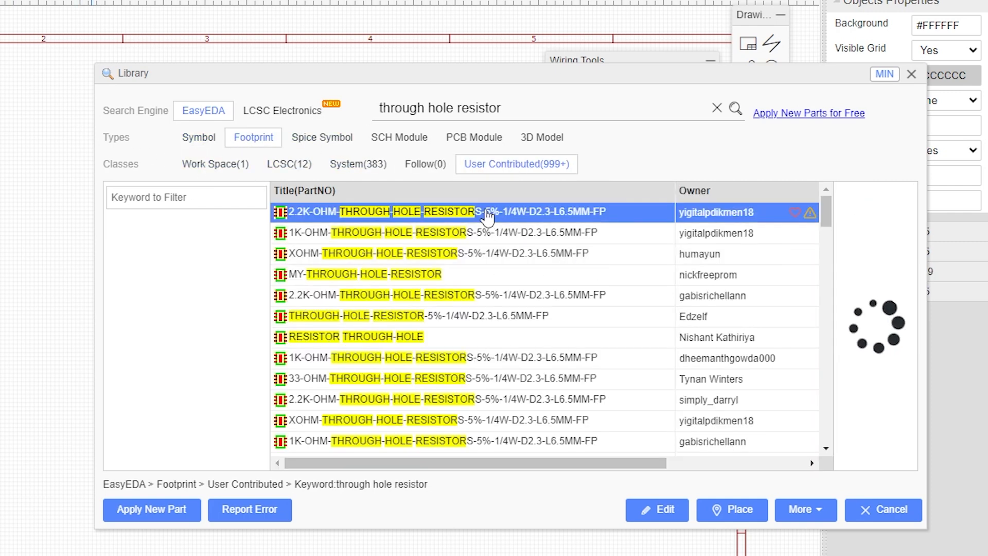
left_click(901, 327)
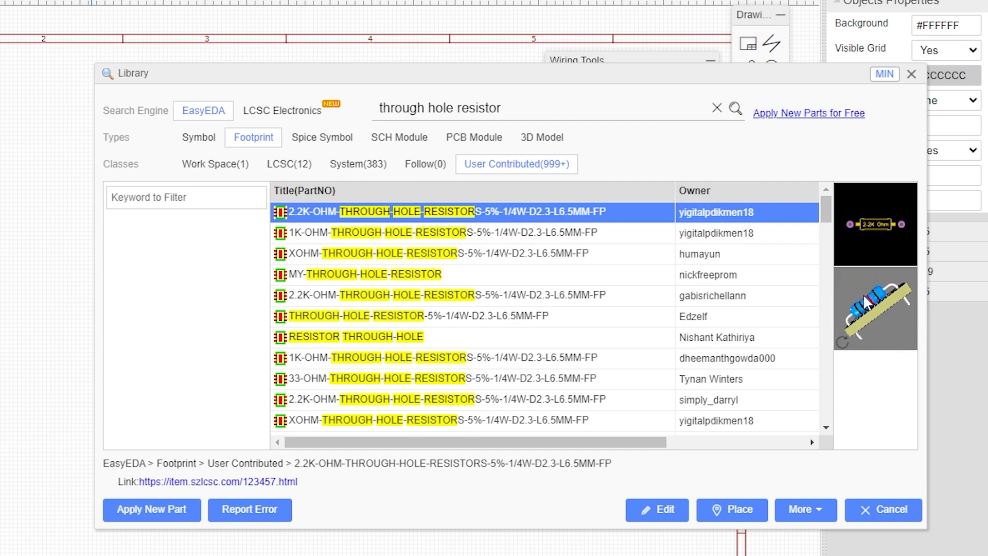
left_click_drag(863, 295, 888, 312)
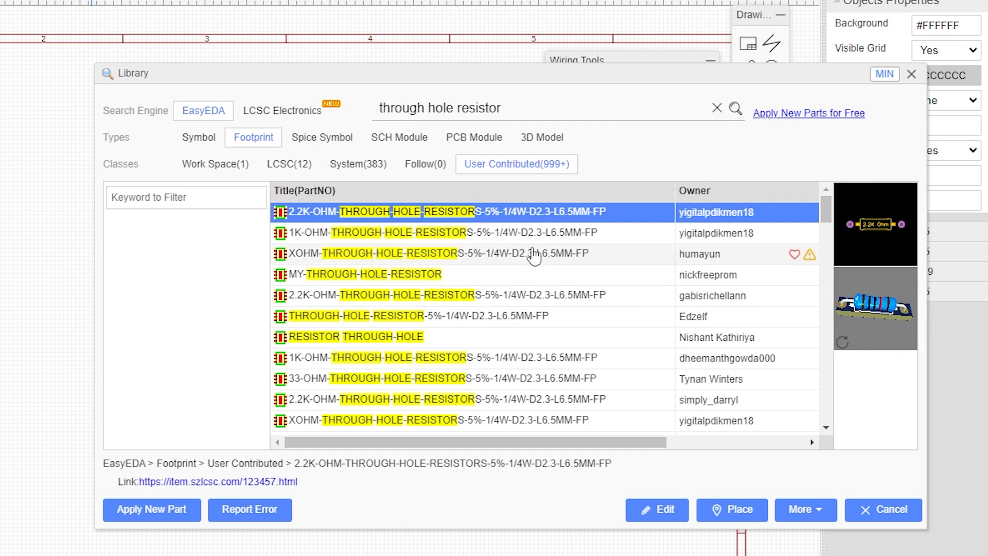
Browse the Spice Symbol, PCB Module and 3D Model result types and rotate the 3D preview.
left_click(308, 137)
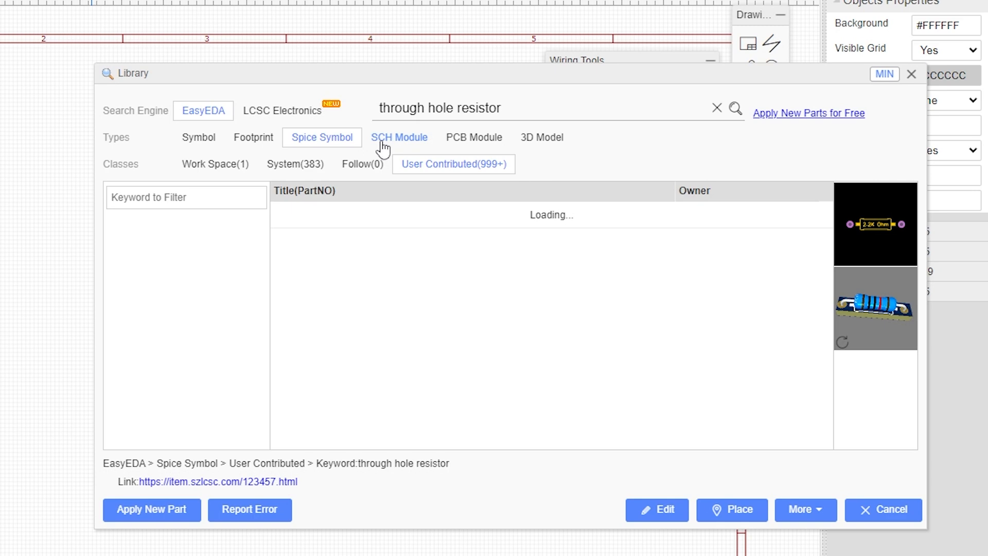
left_click(493, 149)
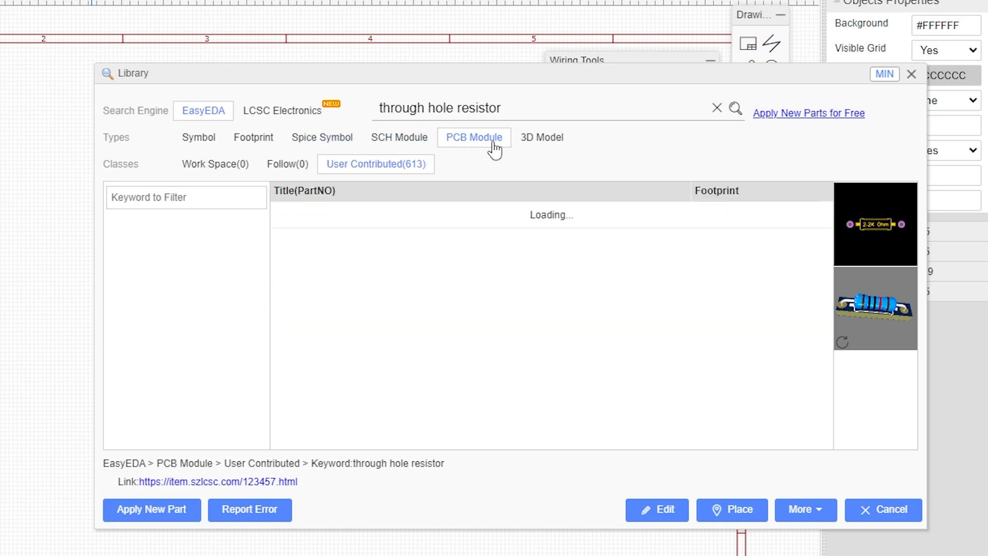
left_click(543, 146)
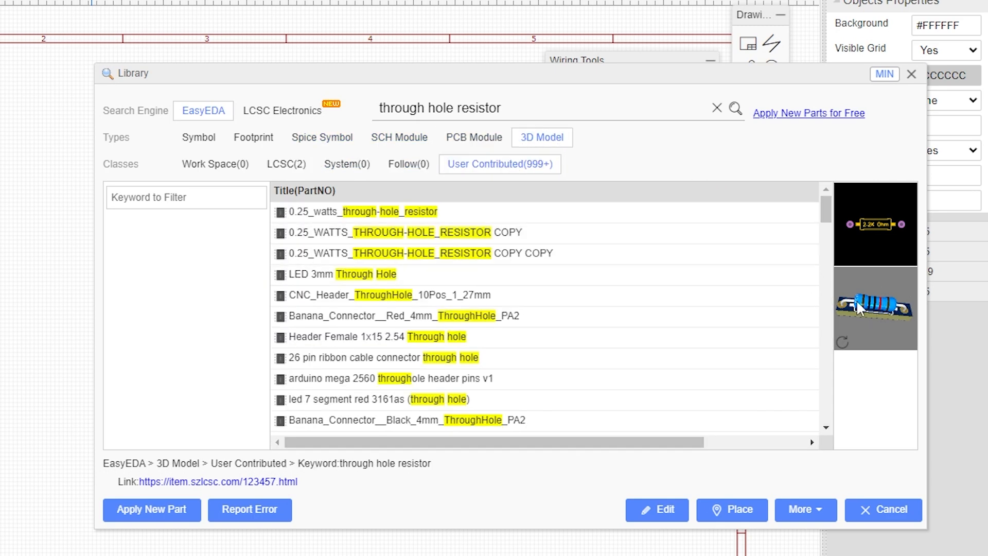
mouse_move(870, 304)
left_mouse_down()
mouse_move(902, 331)
mouse_move(867, 308)
mouse_move(872, 285)
mouse_move(866, 307)
left_mouse_up()
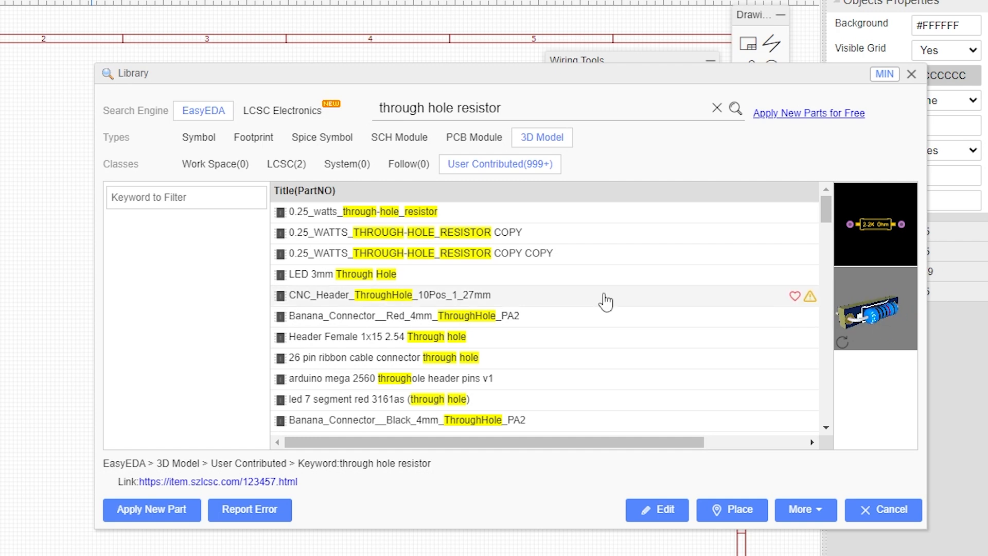
Return to footprints and preview the MY-THROUGH-HOLE-RESISTOR footprint in 3D.
left_click(255, 138)
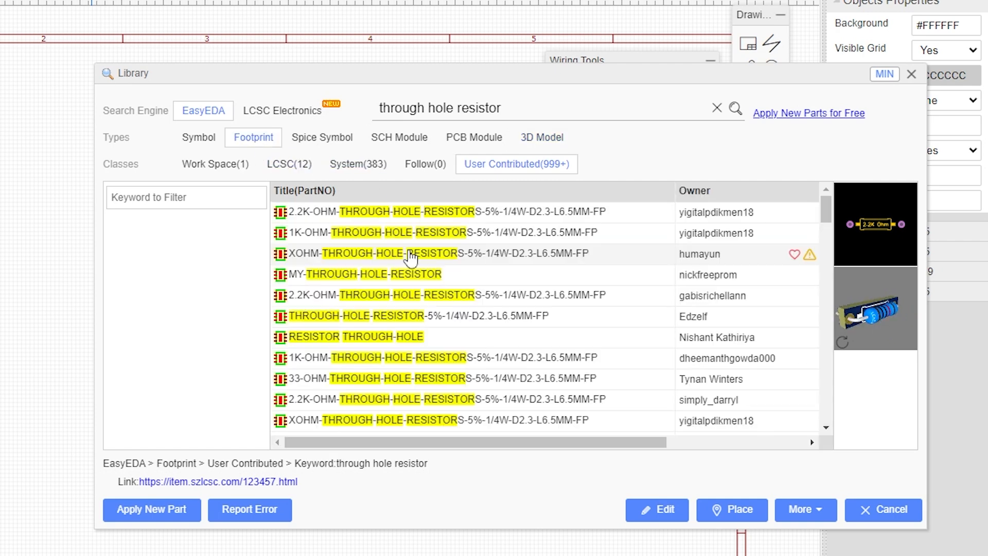
left_click(421, 274)
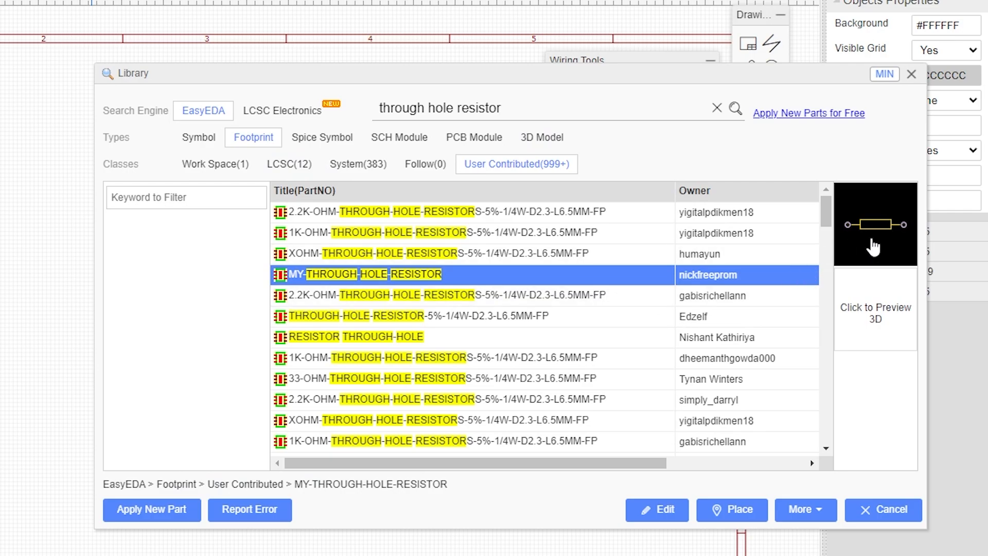
left_click(888, 313)
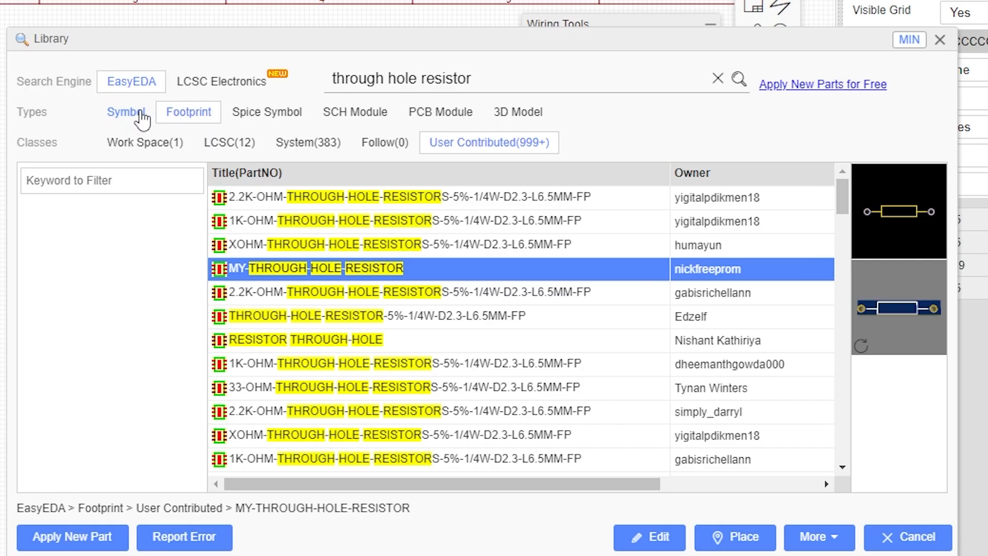
Compare the symbol results across the LCSC, System, JLCPCB Assembled and User Contributed classes.
left_click(142, 119)
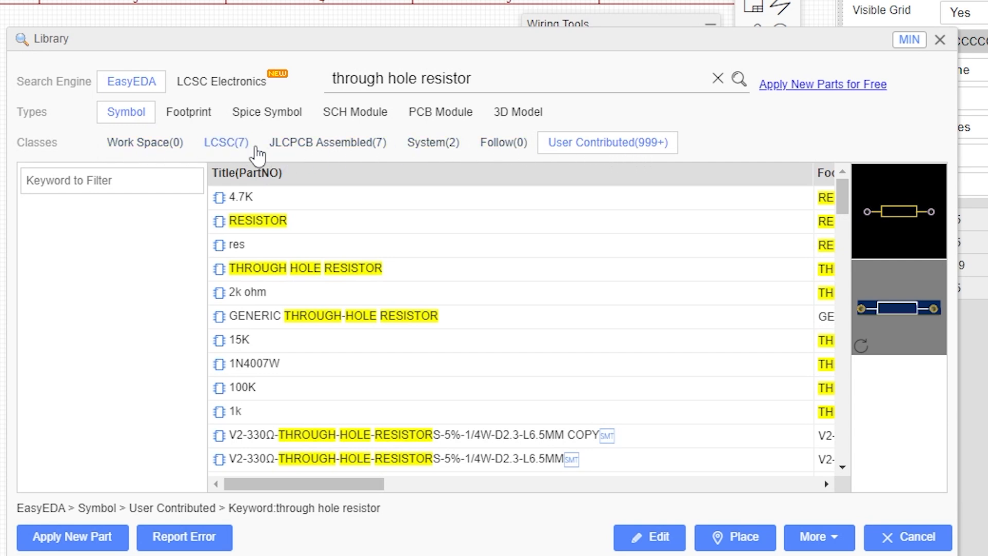
left_click(227, 143)
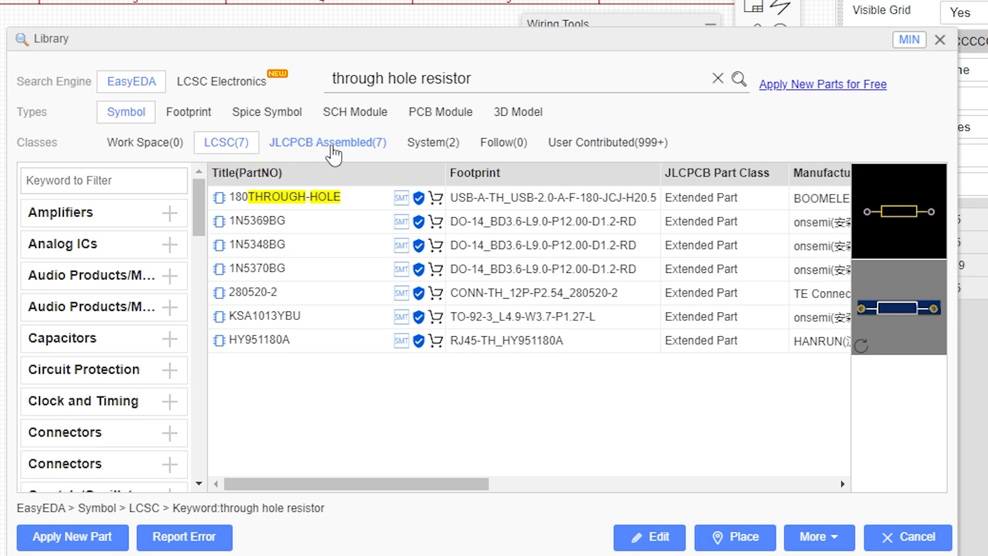
left_click(433, 143)
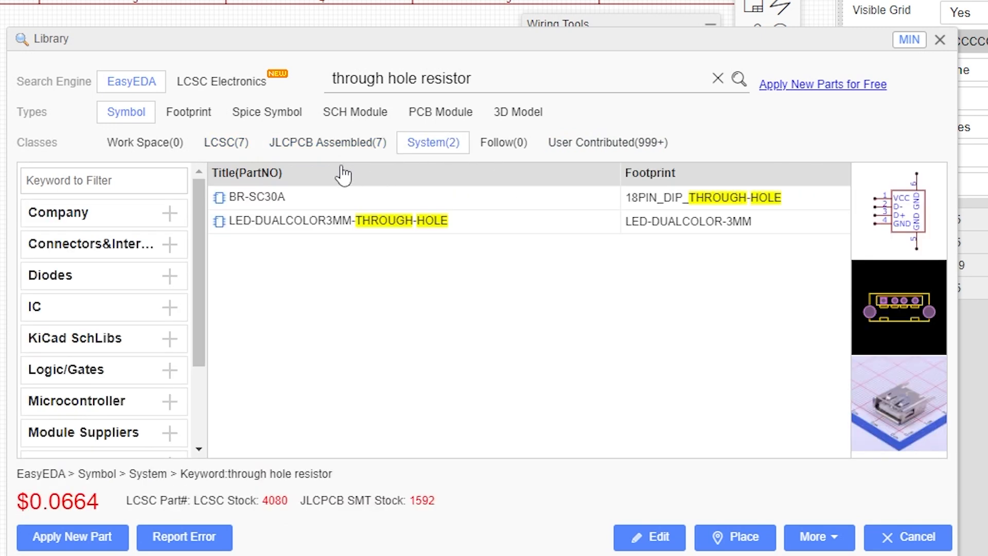
left_click(233, 146)
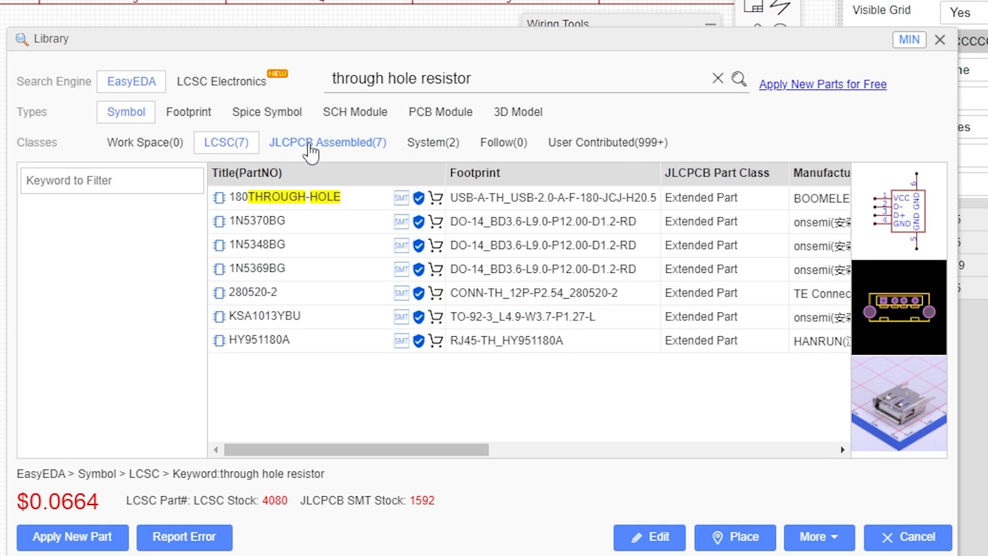
left_click(315, 149)
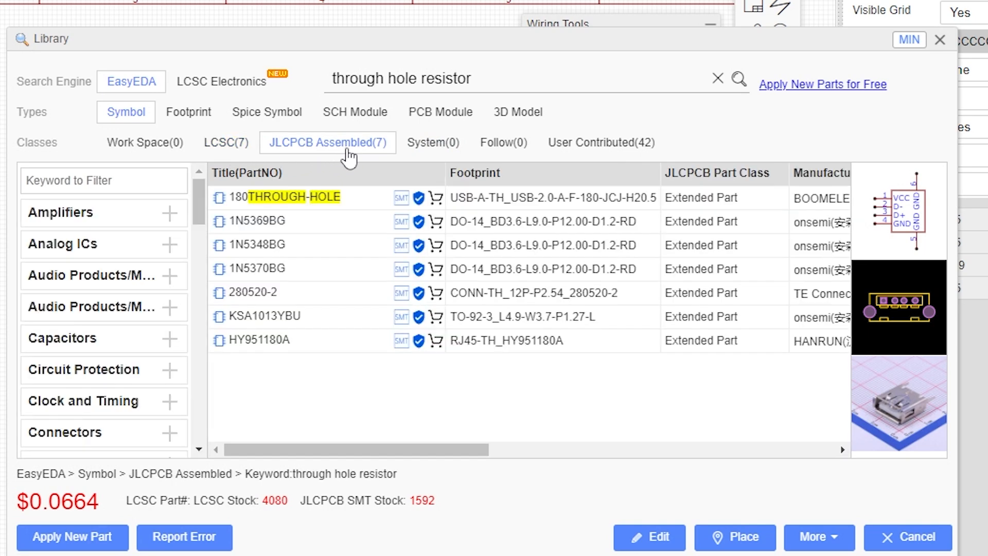
left_click(637, 149)
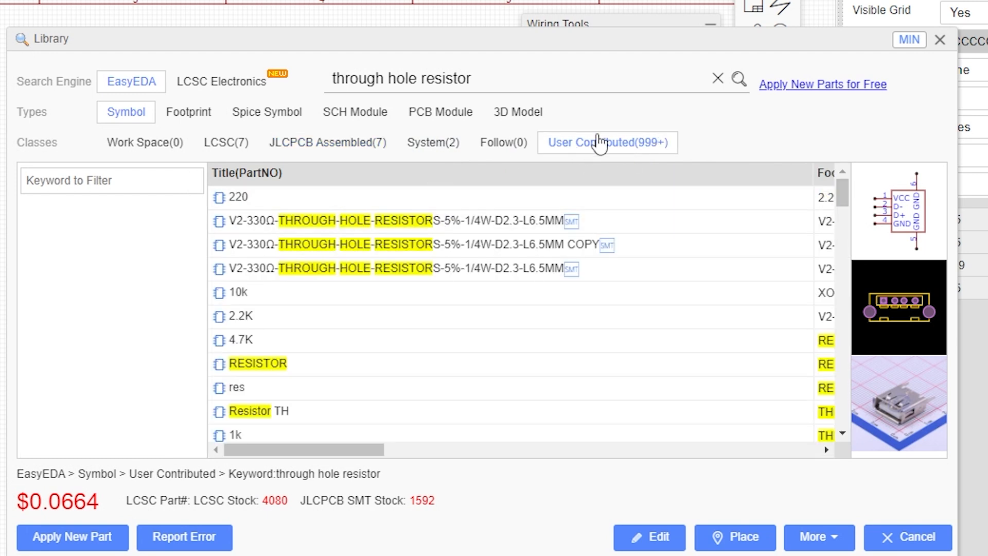
Place the Resistor TH symbol from the User Contributed results onto the schematic.
scroll(378, 208, "down", 2)
left_click(572, 315)
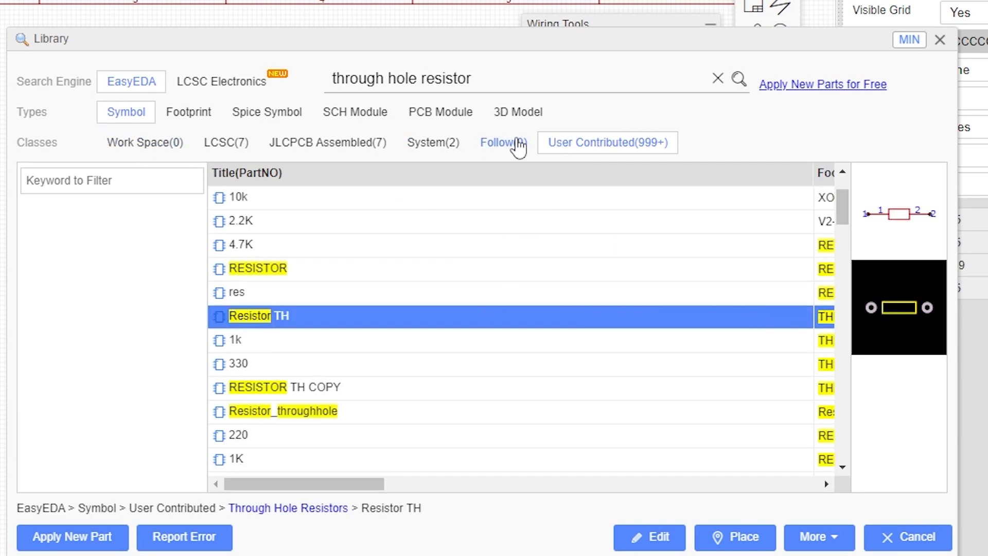
left_click(734, 536)
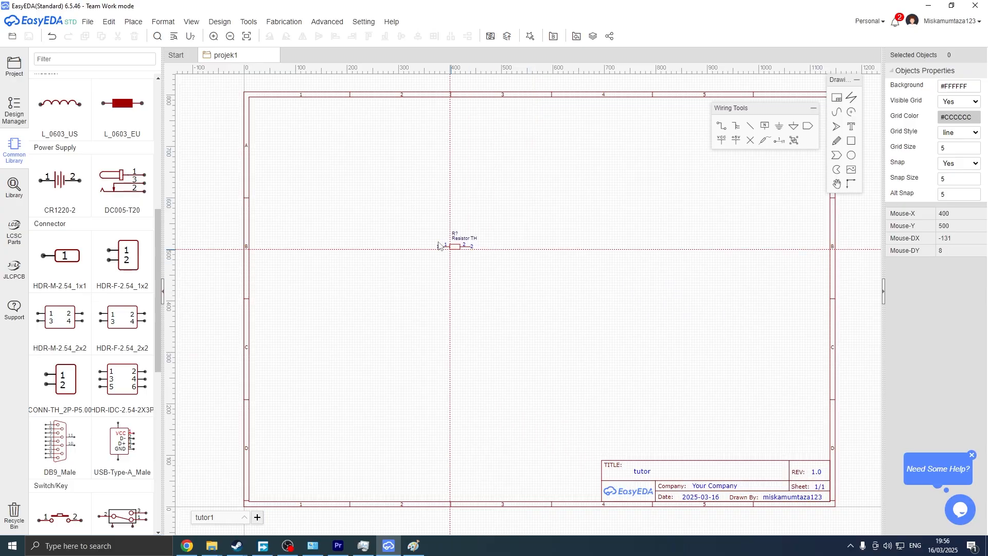
left_click(330, 170)
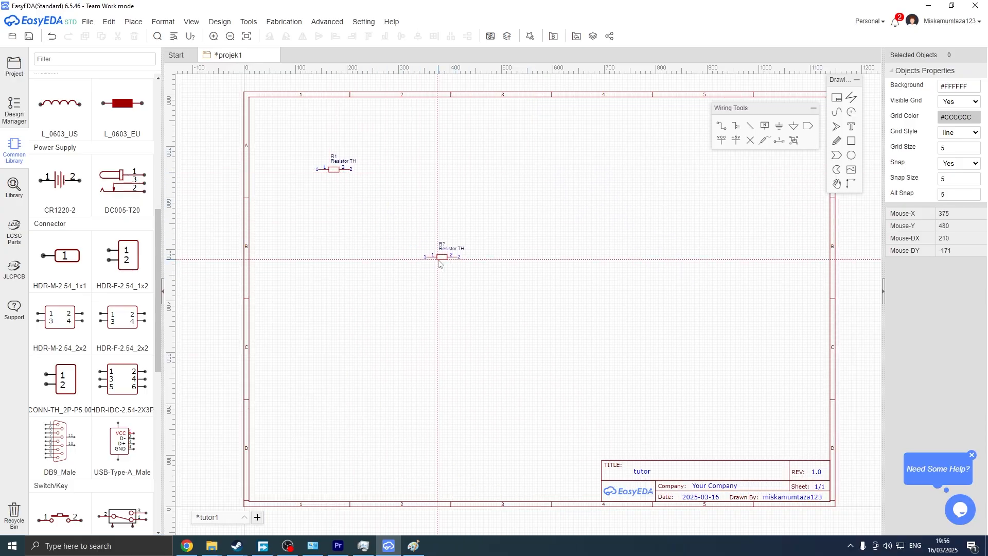
key("Escape")
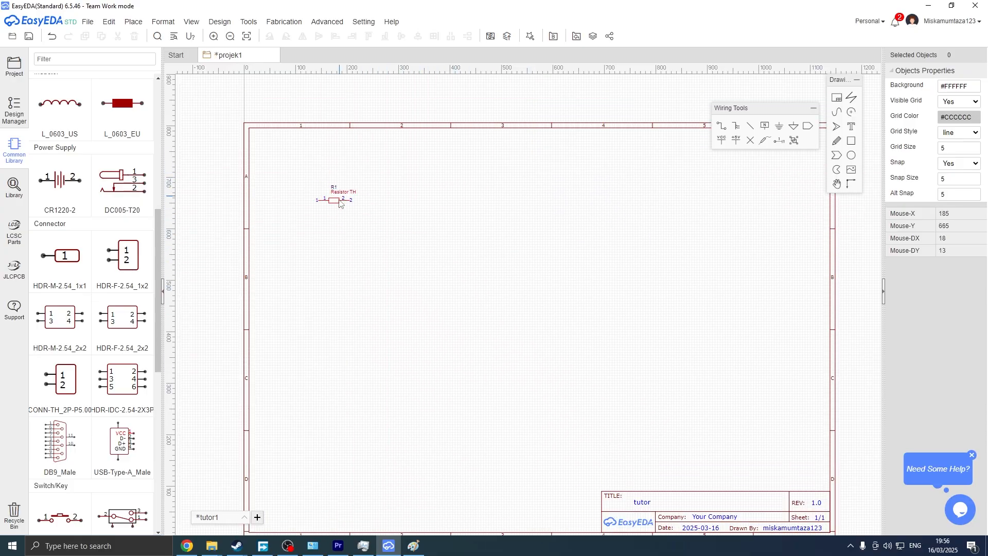
Practise zooming, panning and box-selecting the resistor on the schematic canvas.
scroll(334, 209, "up", 2)
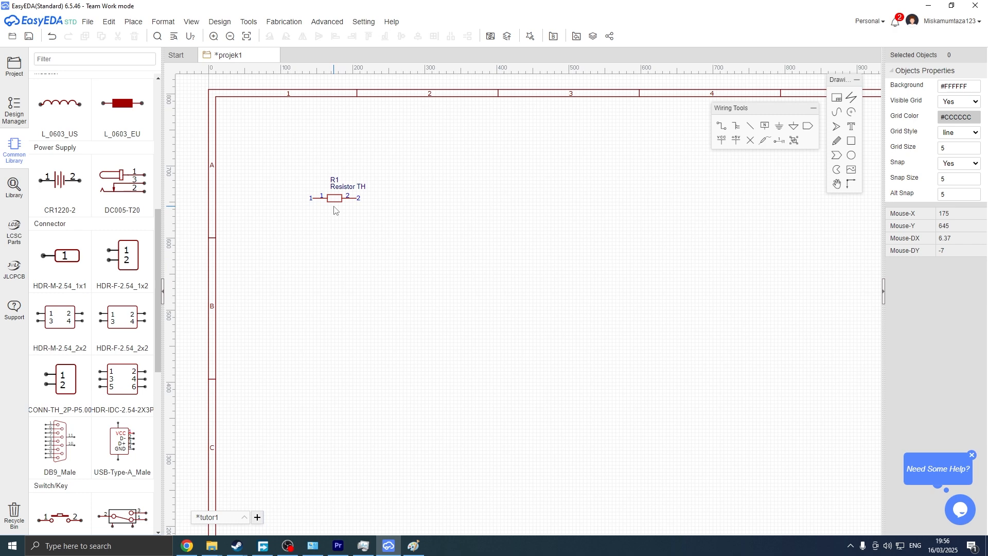
scroll(334, 210, "up", 3)
middle_click_drag(335, 209, 484, 306)
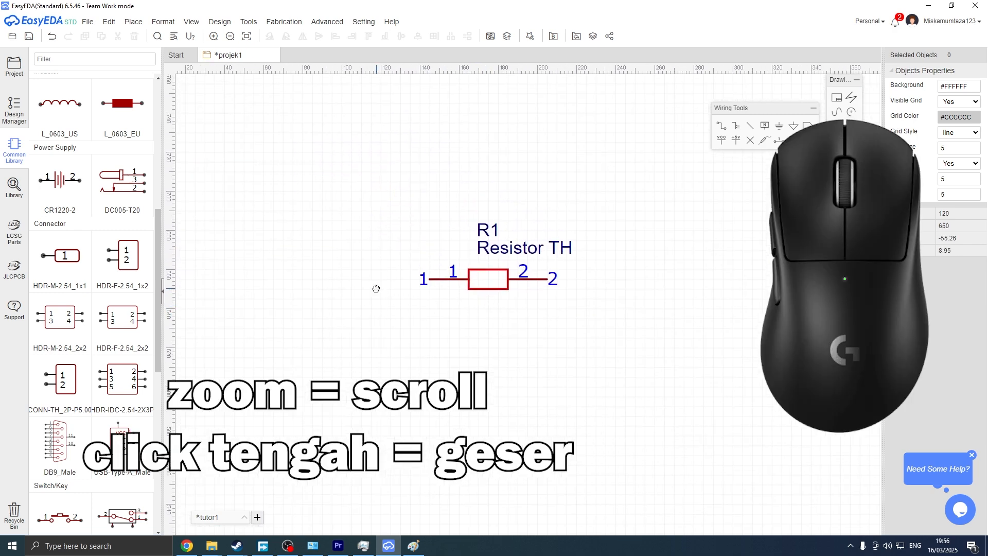
scroll(376, 288, "down", 2)
middle_click_drag(376, 289, 562, 309)
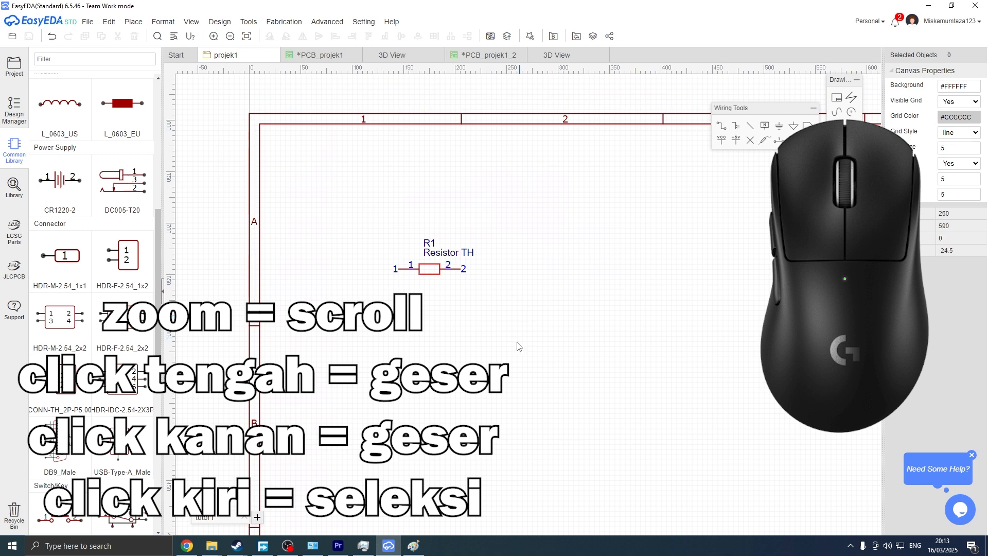
right_click_drag(500, 359, 565, 376)
left_click_drag(398, 205, 583, 354)
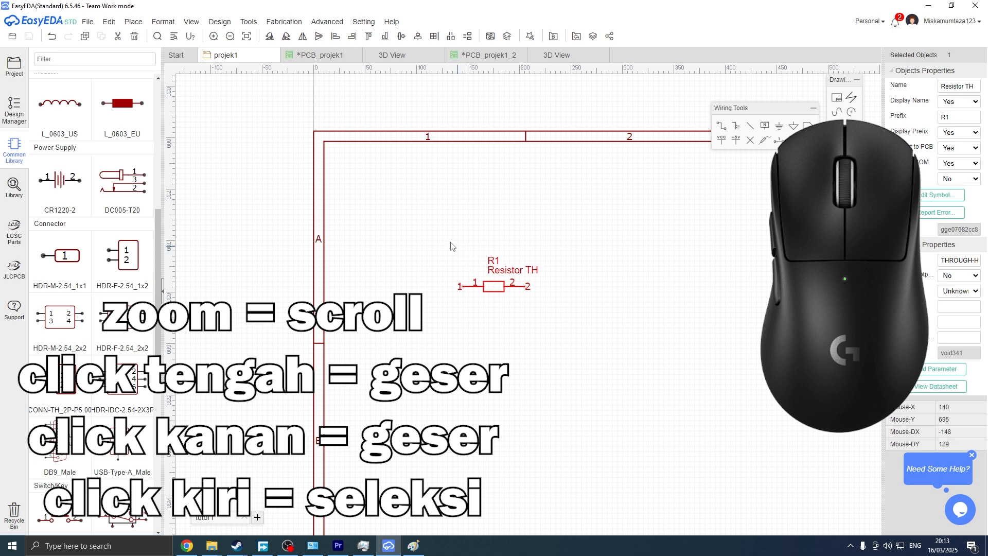
left_click_drag(378, 221, 486, 275)
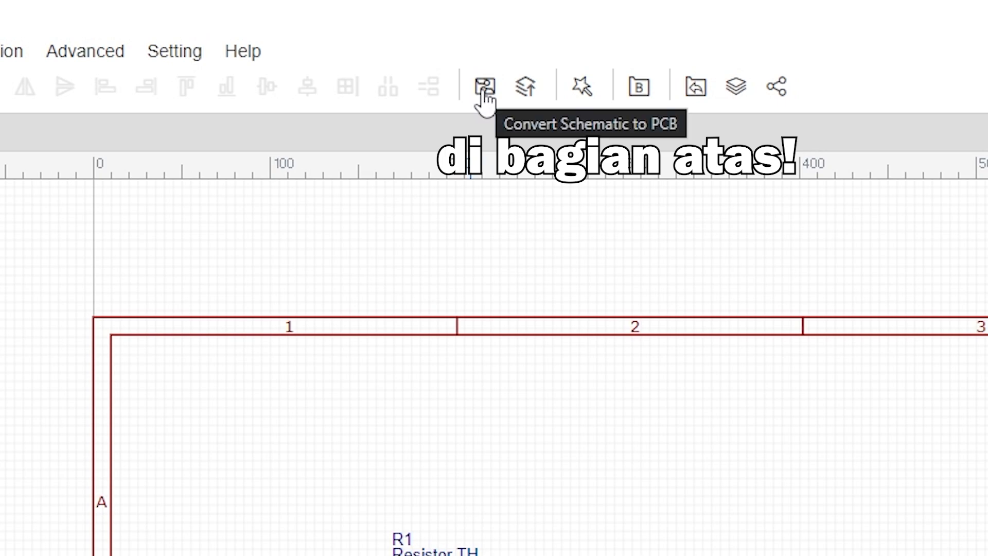
Save the schematic and convert it to a PCB, applying the default new-board settings.
left_click(484, 87)
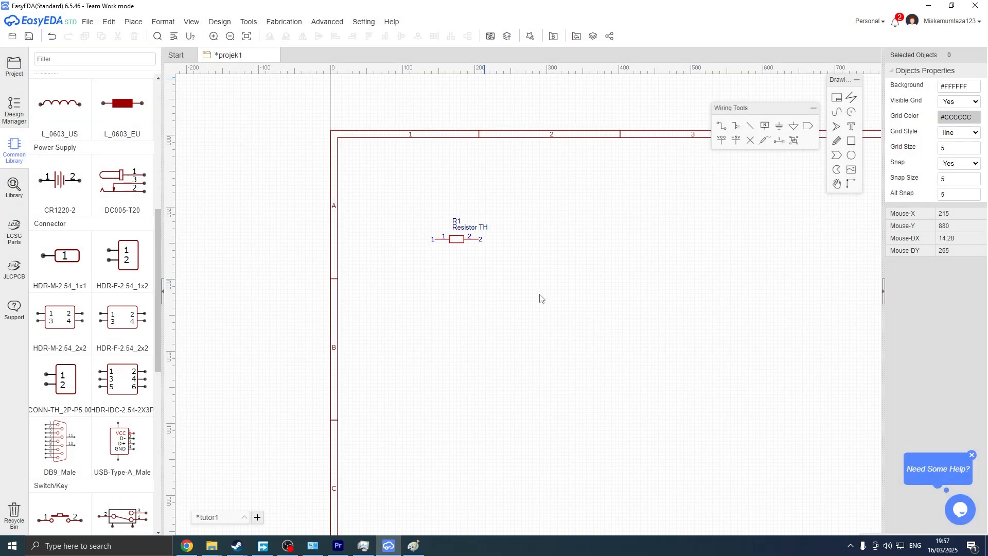
left_click(535, 293)
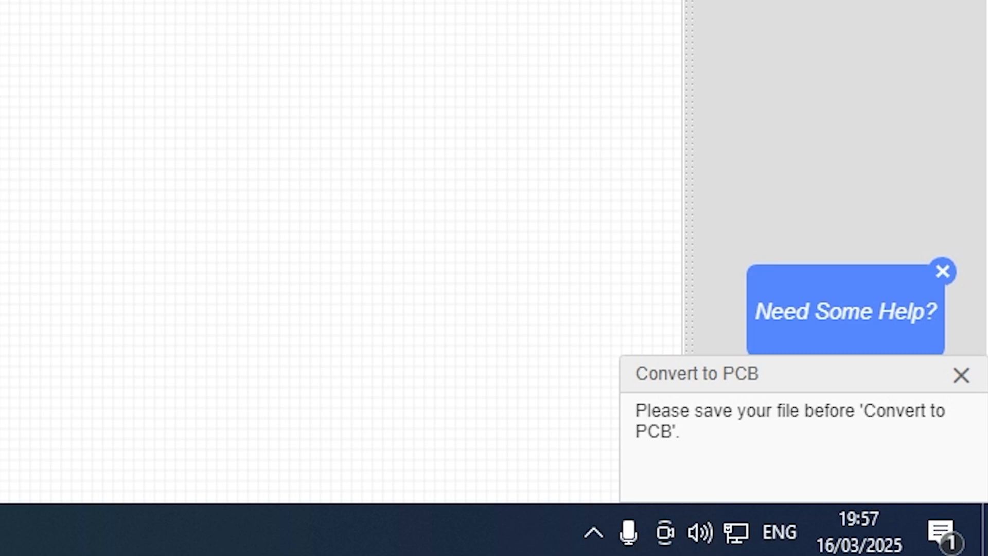
key("ctrl+s")
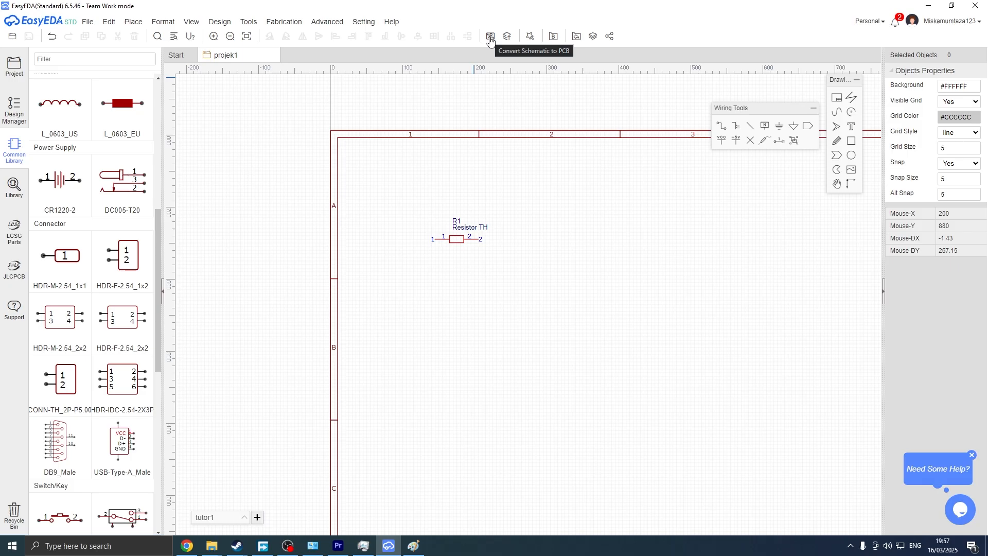
left_click(489, 36)
left_click(526, 291)
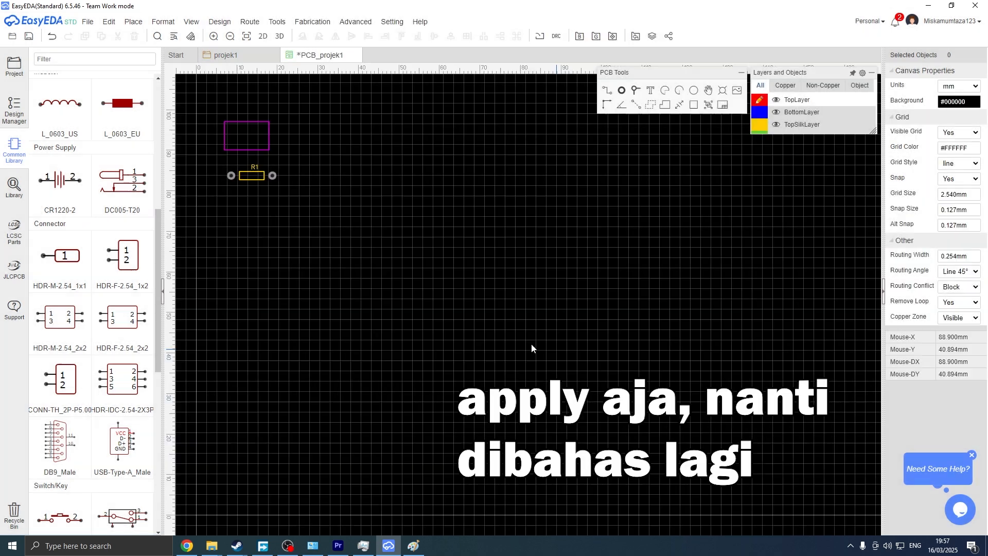
left_click(564, 351)
Switch to Paint and underline 'PCB design' in the workflow diagram, then return to the PCB editor.
right_click_drag(298, 197, 443, 314)
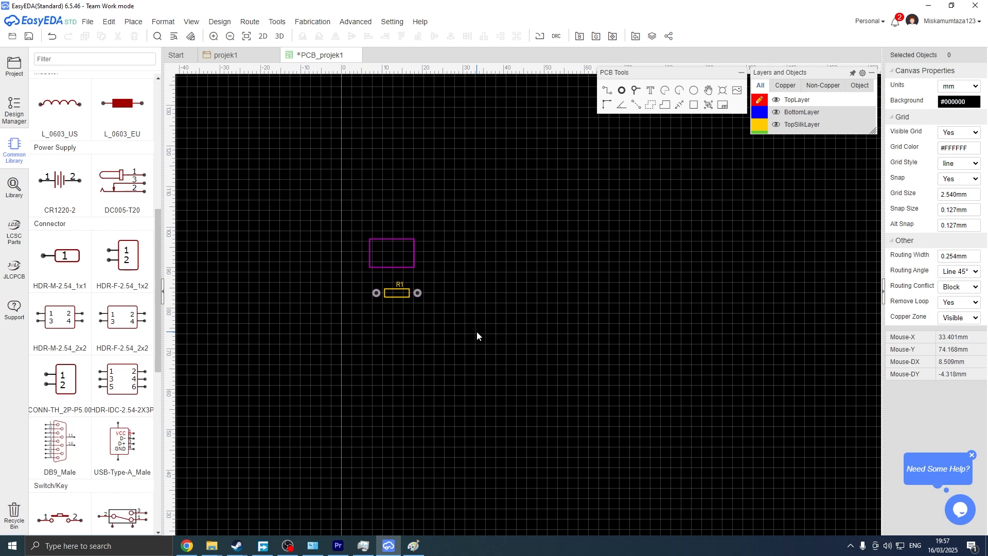
key("alt+Tab")
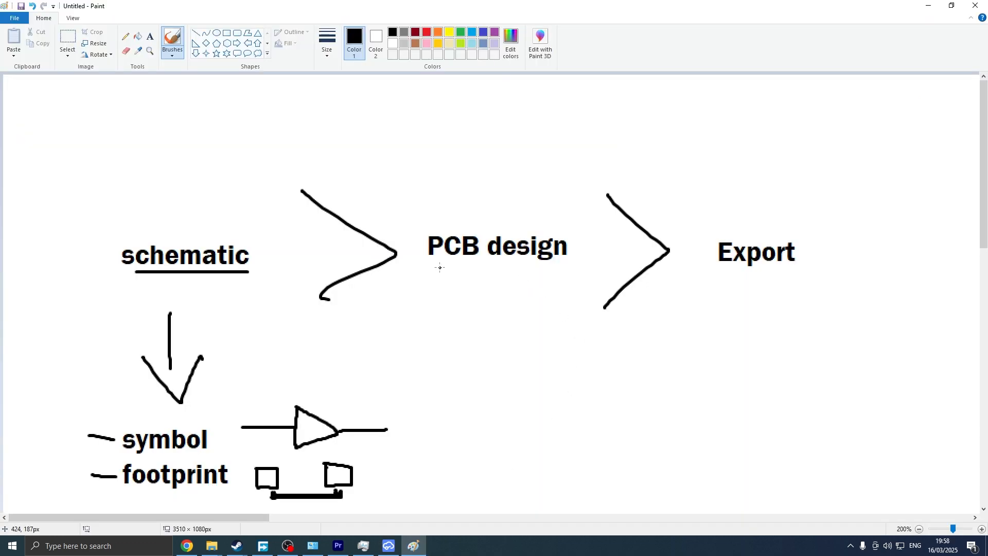
left_click_drag(440, 267, 567, 265)
key("alt+Tab")
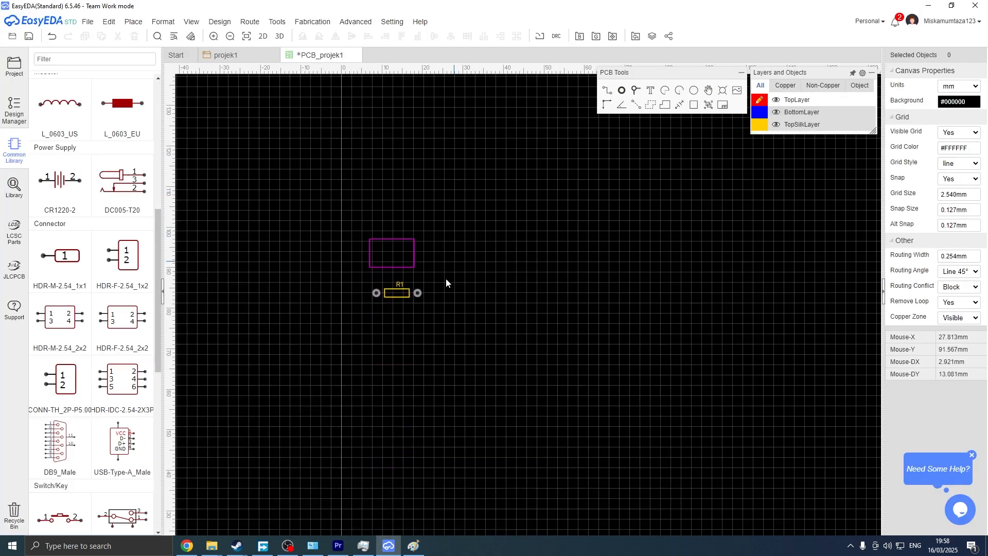
Move the R1 footprint inside the board outline.
left_click(410, 295)
left_click_drag(411, 294, 407, 265)
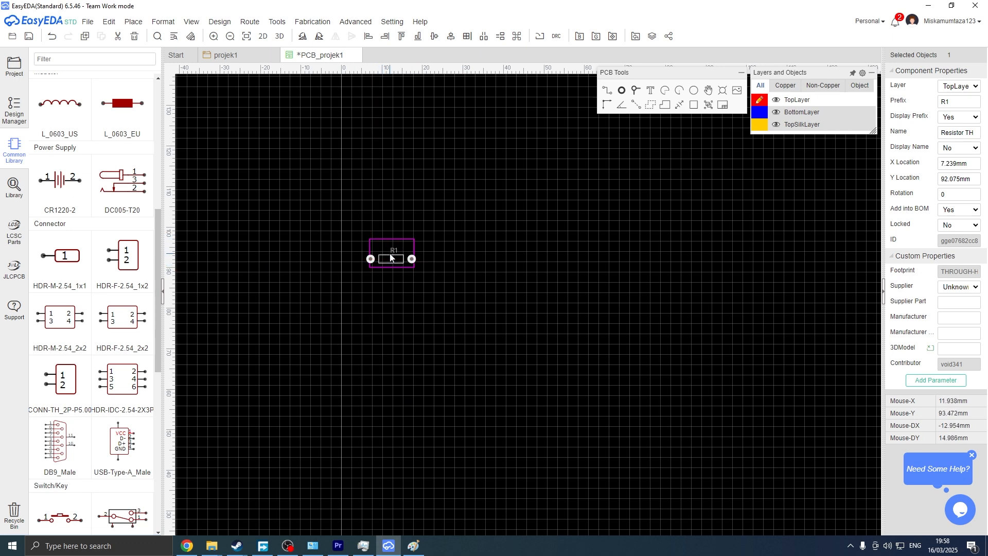
scroll(390, 257, "up", 3)
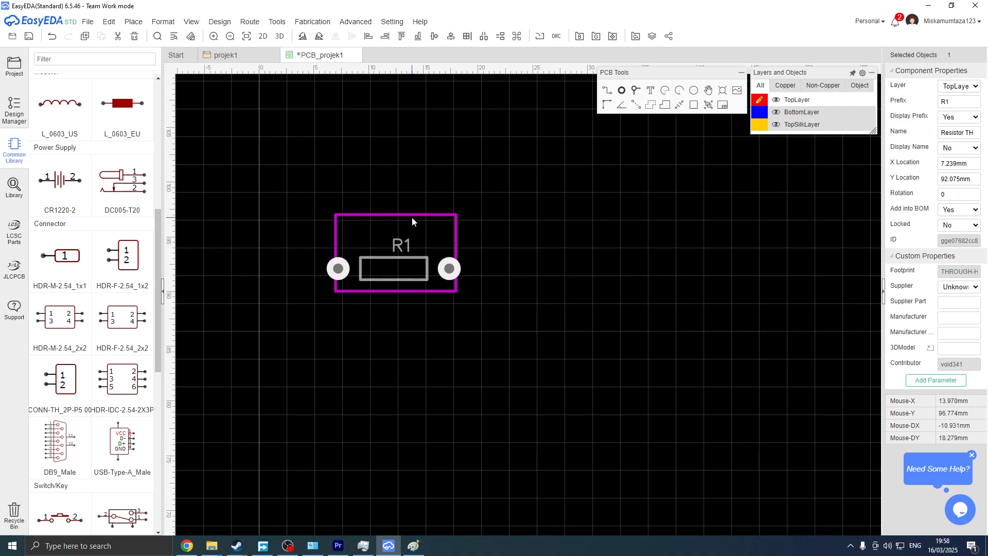
scroll(411, 217, "down", 2)
scroll(423, 216, "down", 2)
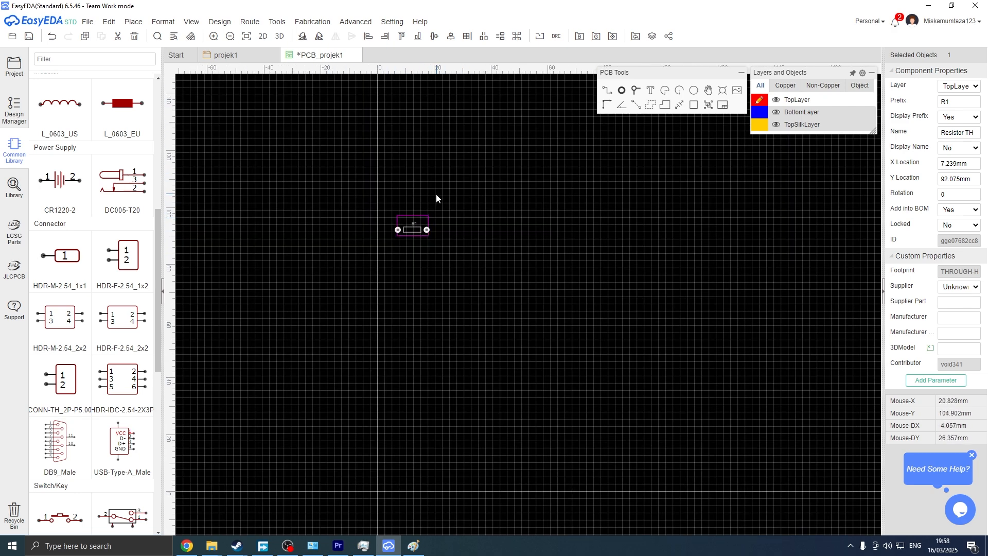
right_click_drag(483, 207, 472, 272)
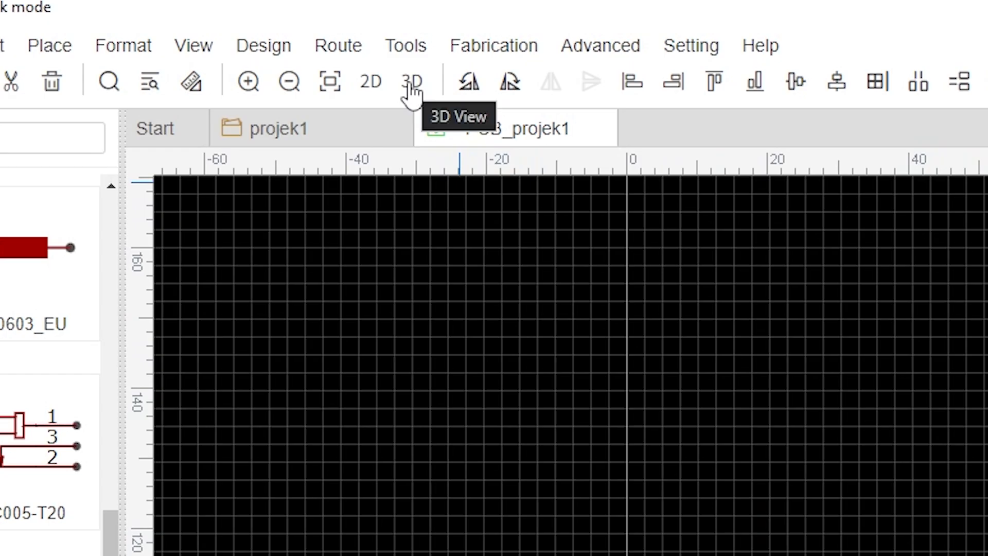
Open the 3D view of the PCB and rotate the board to inspect it.
left_click(410, 86)
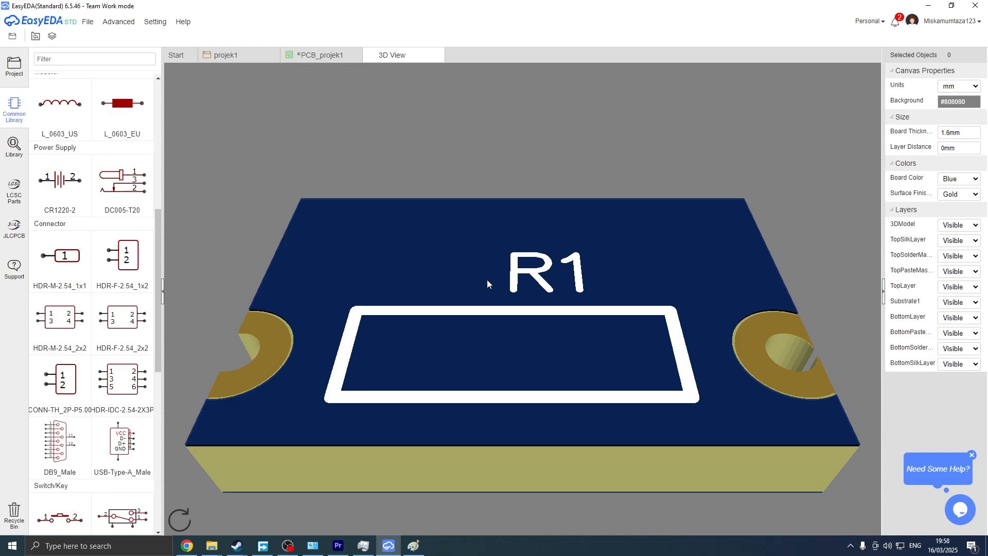
scroll(541, 328, "down", 3)
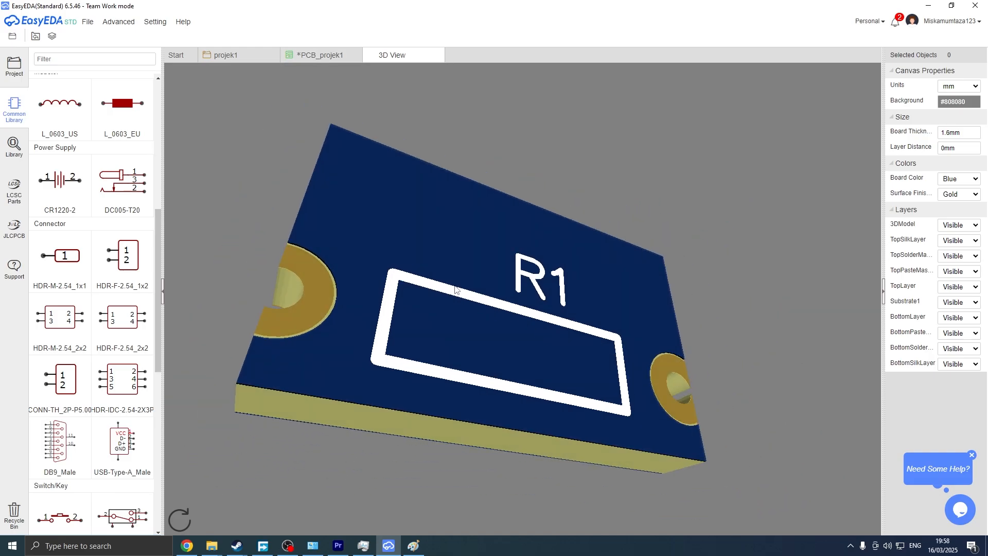
left_click_drag(455, 290, 576, 289)
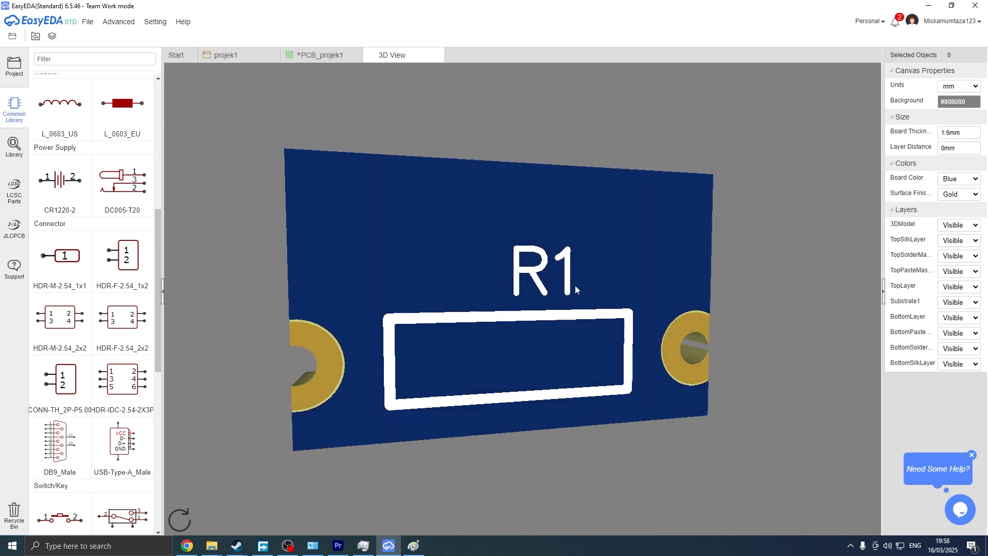
left_click_drag(575, 289, 546, 291)
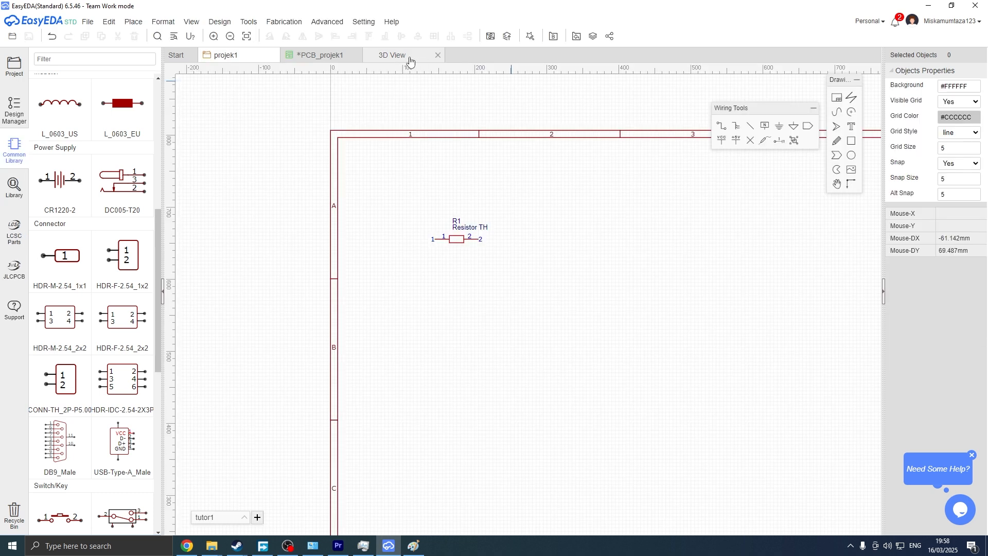
Convert the schematic to a new PCB with default board settings and move R1 into the board outline.
left_click(493, 39)
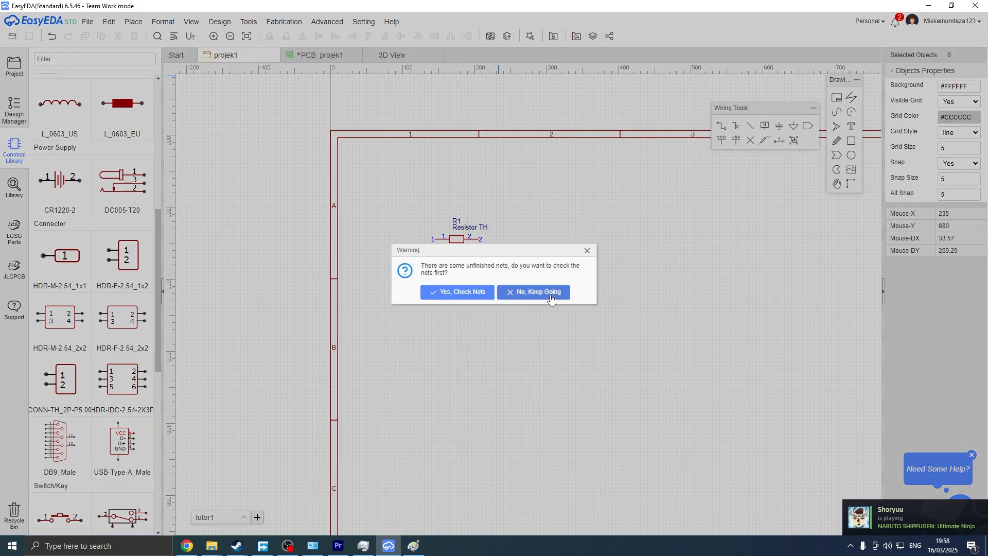
left_click(550, 292)
left_click(561, 349)
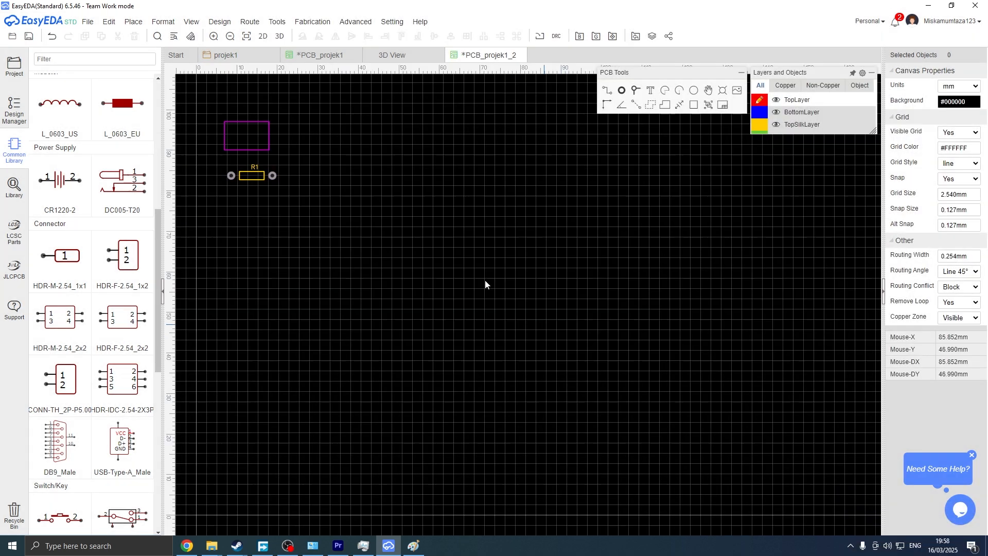
left_click_drag(252, 176, 244, 130)
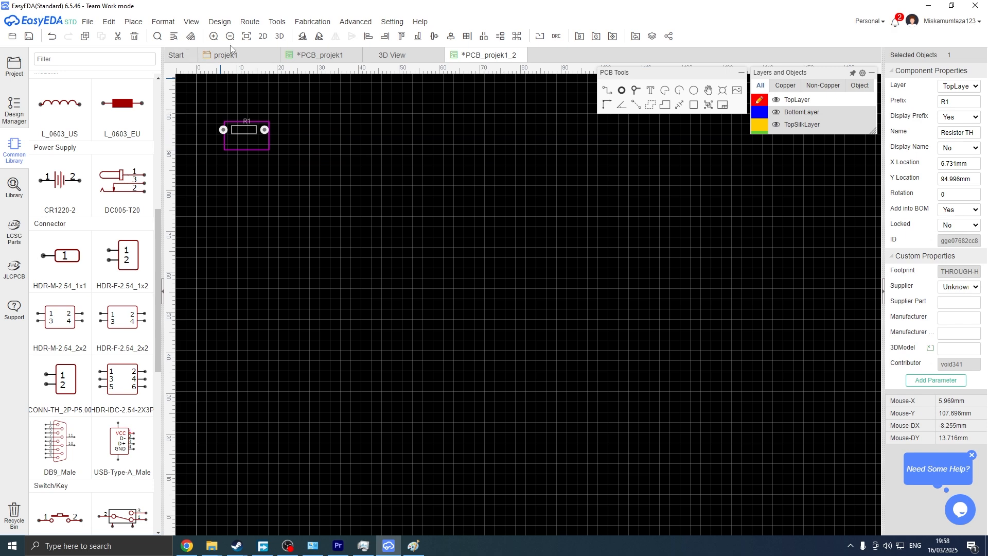
Open the 3D view of the new board and rotate it.
left_click(279, 36)
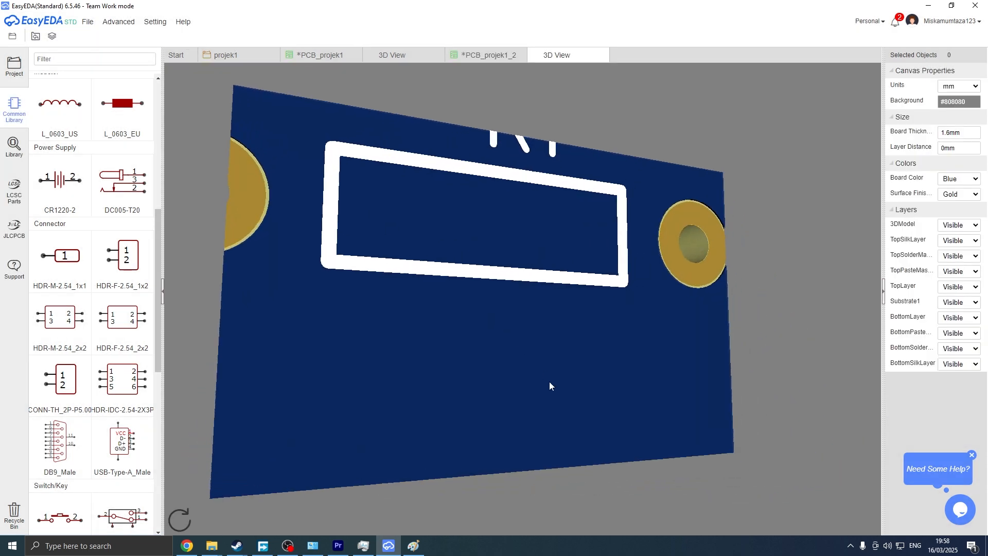
left_click_drag(636, 406, 565, 403)
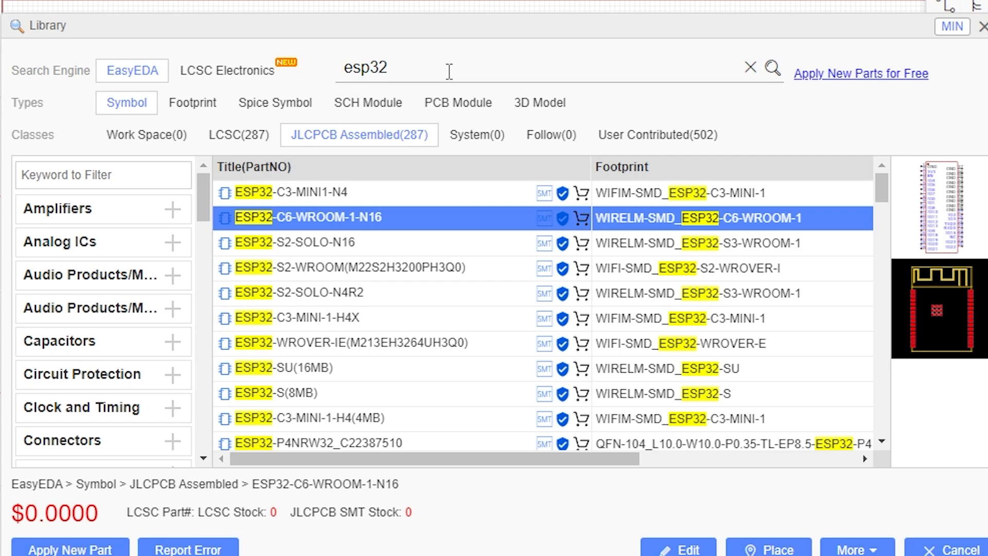
Search the library for esp32 symbols, then refine the search to doit esp32 devkit.
key("Return")
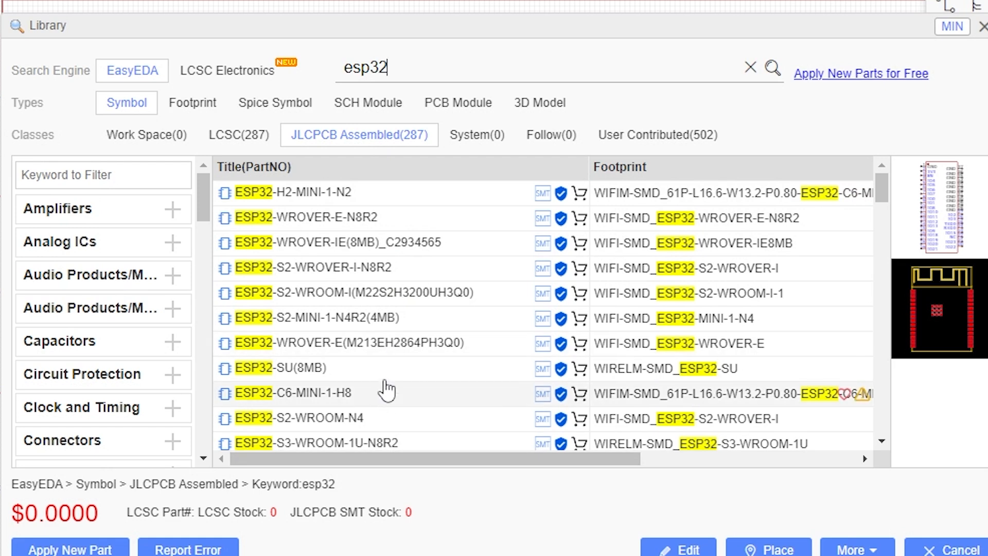
left_click(402, 344)
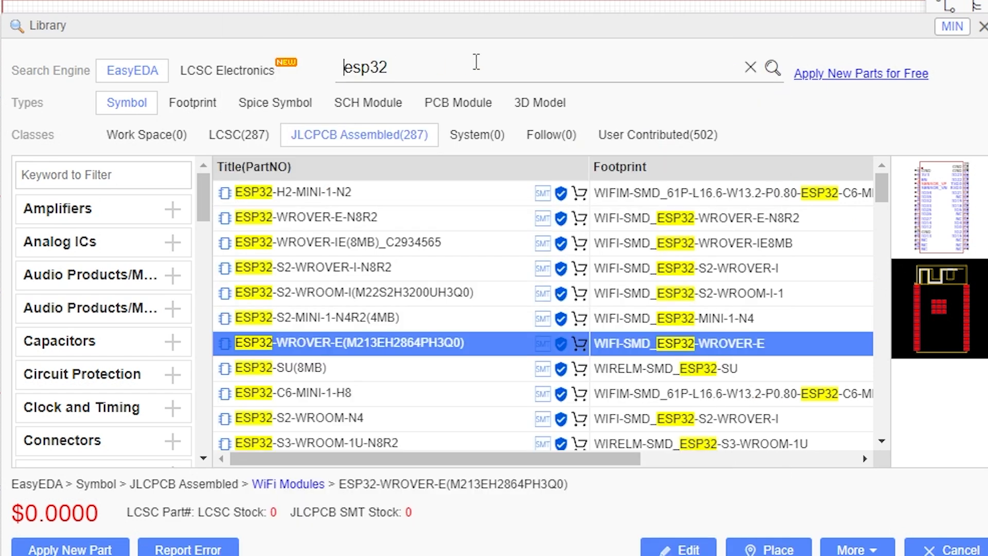
type("doit esp32")
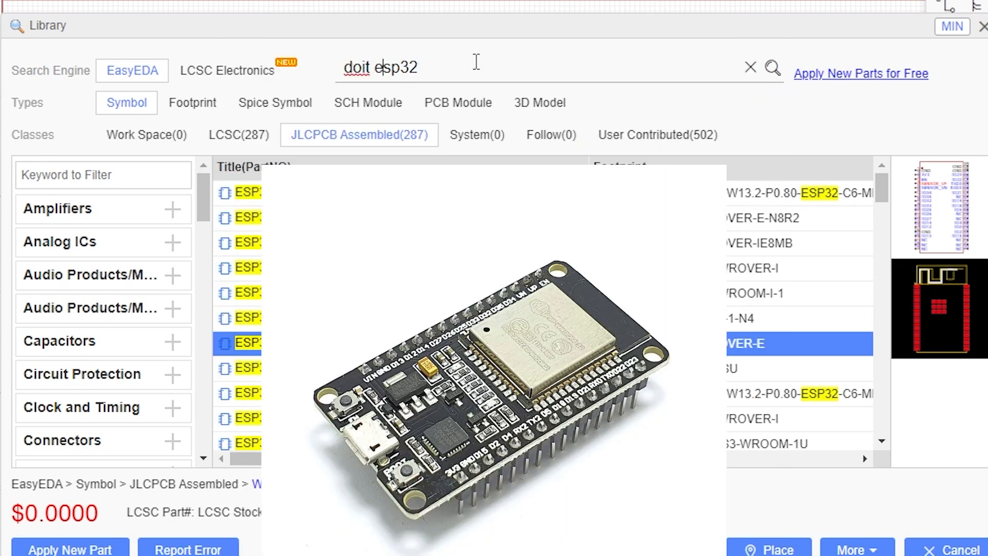
type(" devkit")
key("Return")
Pick the ESP32 DEV KIT DOIT symbol from the user-contributed results and place one copy on the schematic.
left_click(600, 136)
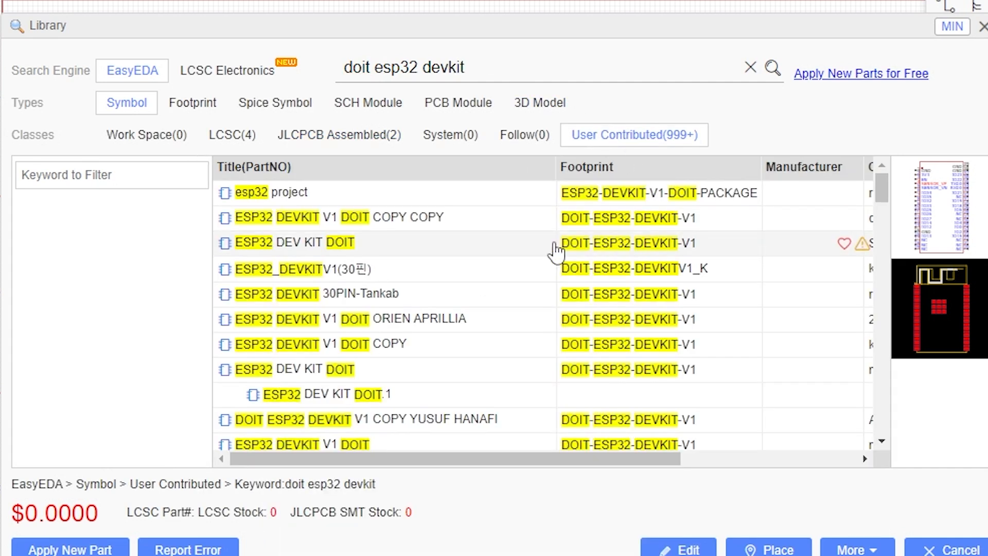
left_click(402, 251)
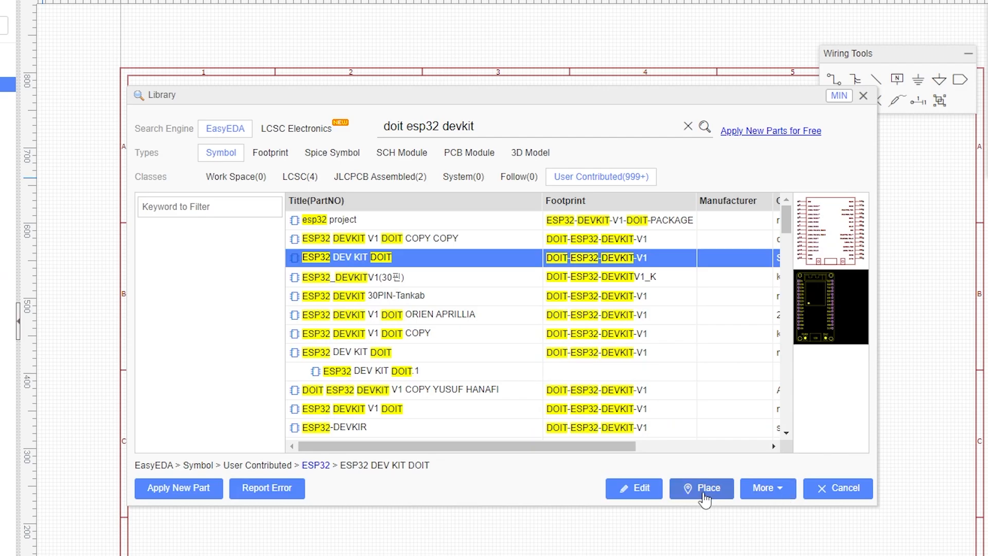
left_click(702, 487)
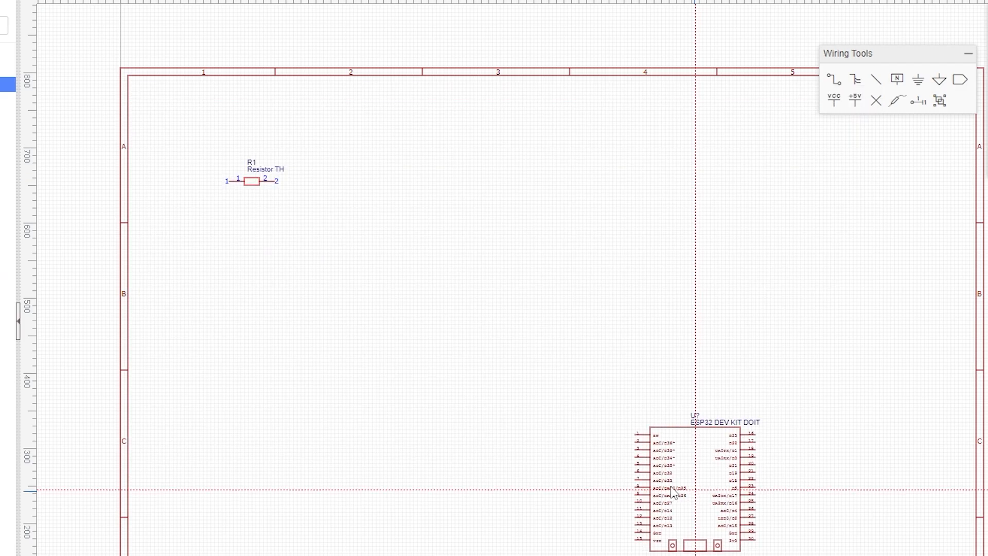
left_click(260, 325)
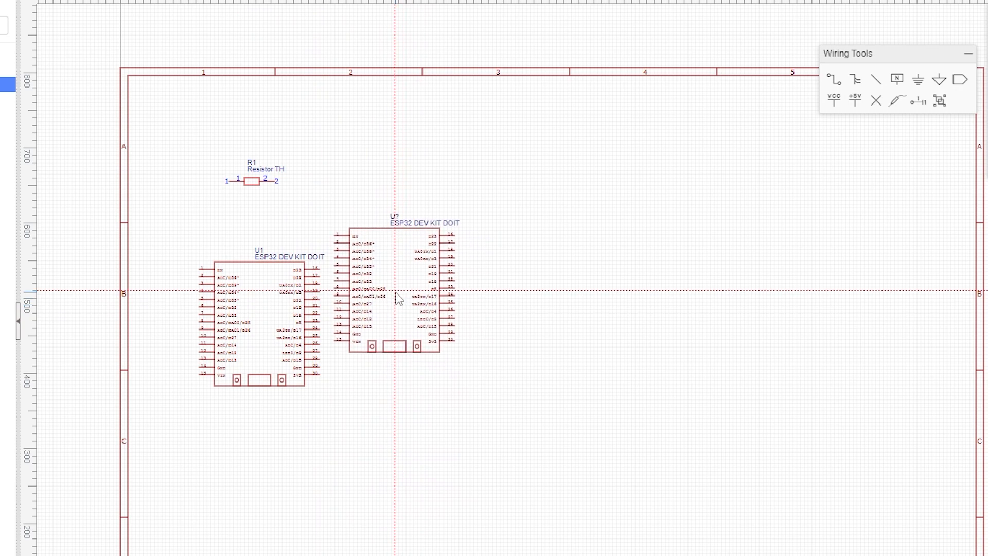
key("Escape")
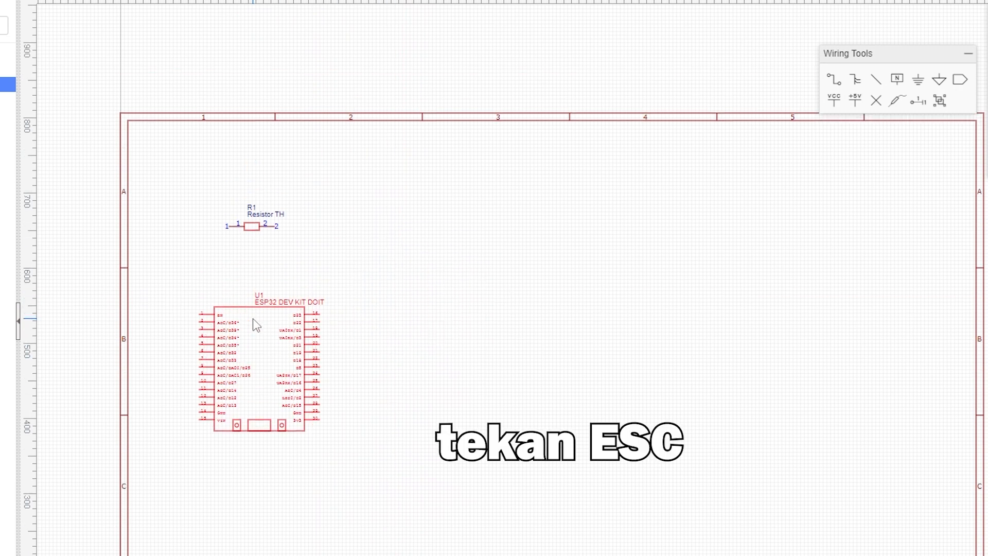
Search the library for led and place the LED 2MM COPY symbol to the right of the ESP32.
scroll(254, 350, "up", 4)
scroll(259, 356, "down", 2)
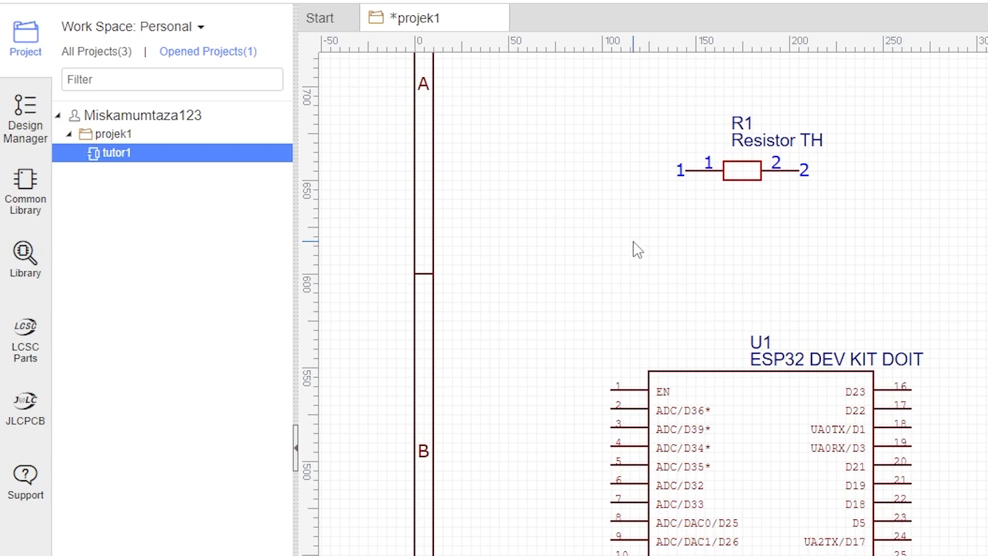
left_click(27, 258)
key("ctrl+a")
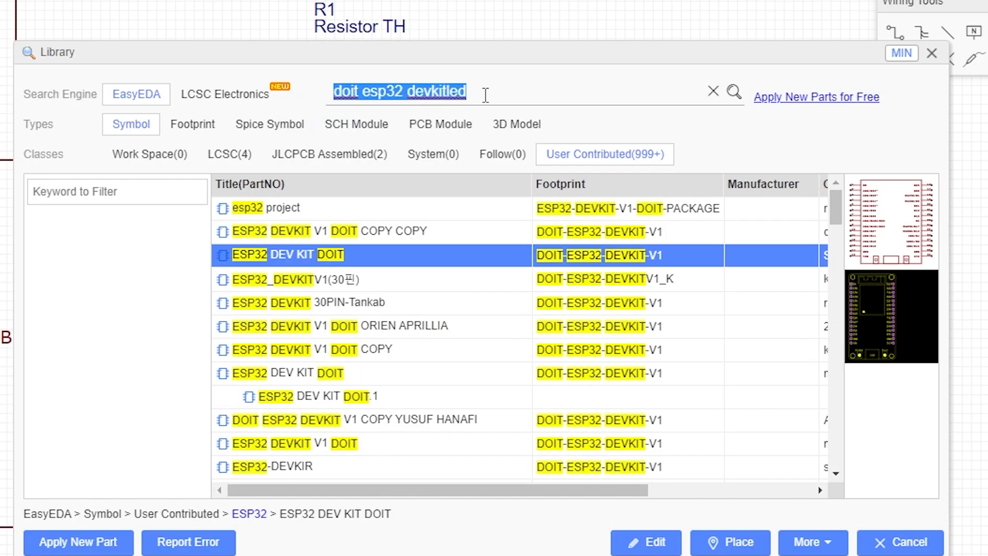
type("led")
key("Return")
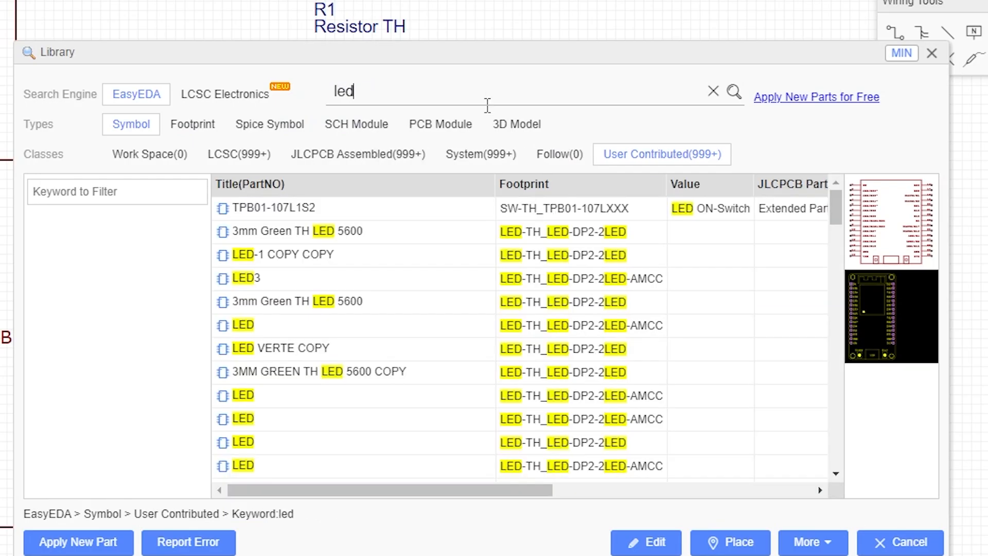
left_click(387, 280)
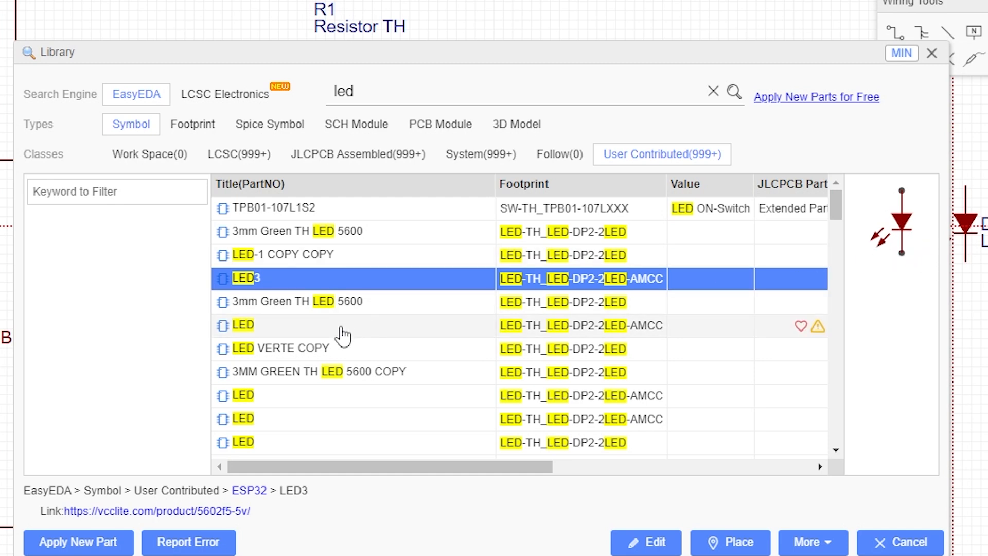
left_click(440, 329)
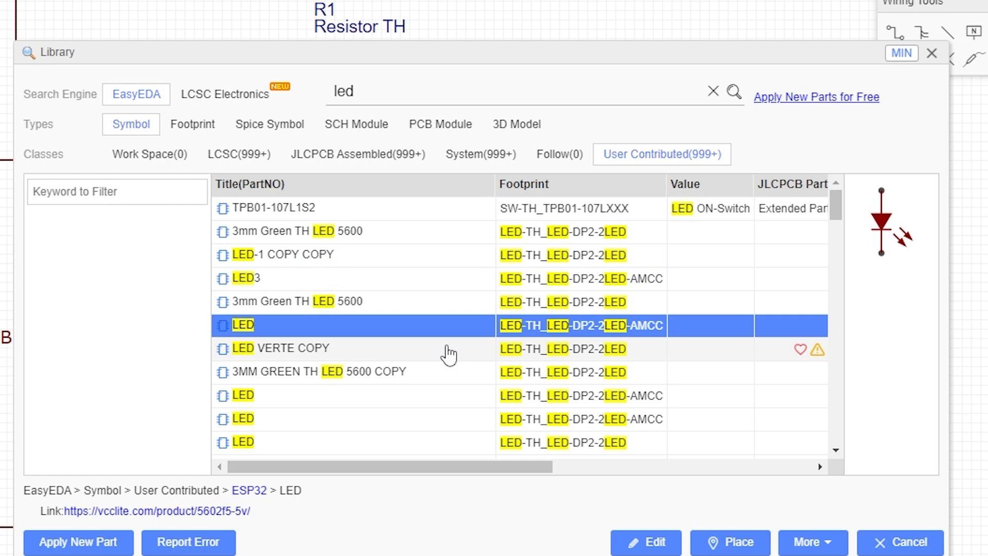
scroll(448, 354, "down", 3)
left_click(400, 330)
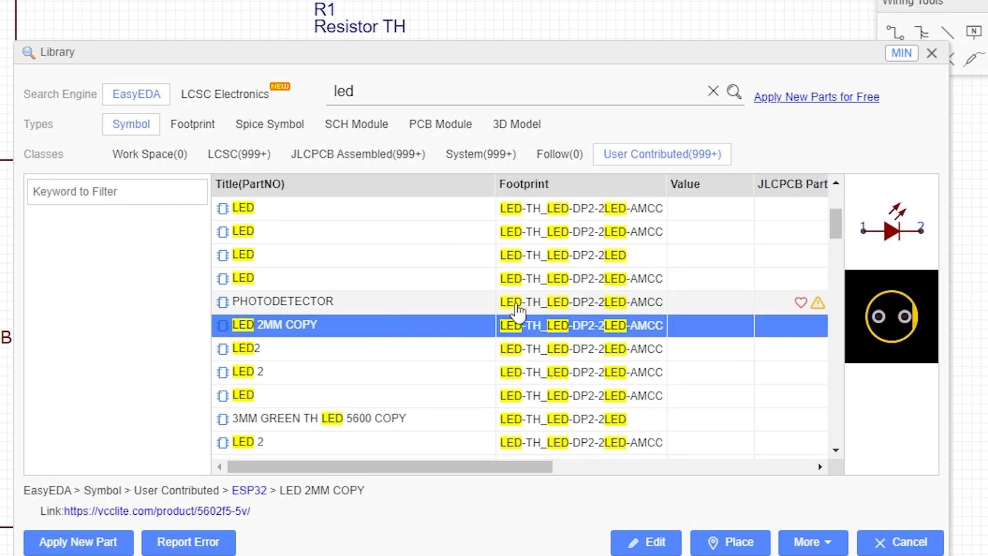
left_click(736, 543)
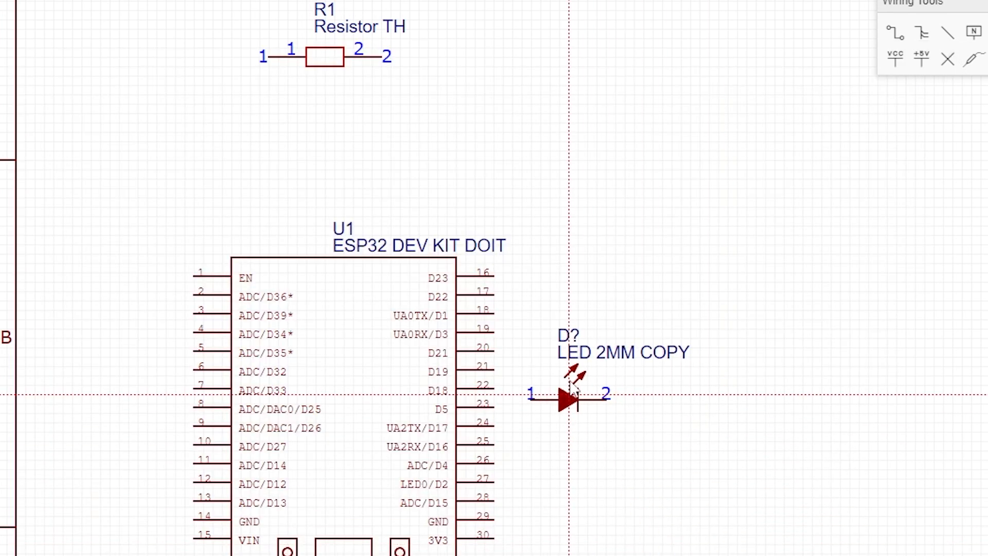
left_click(648, 292)
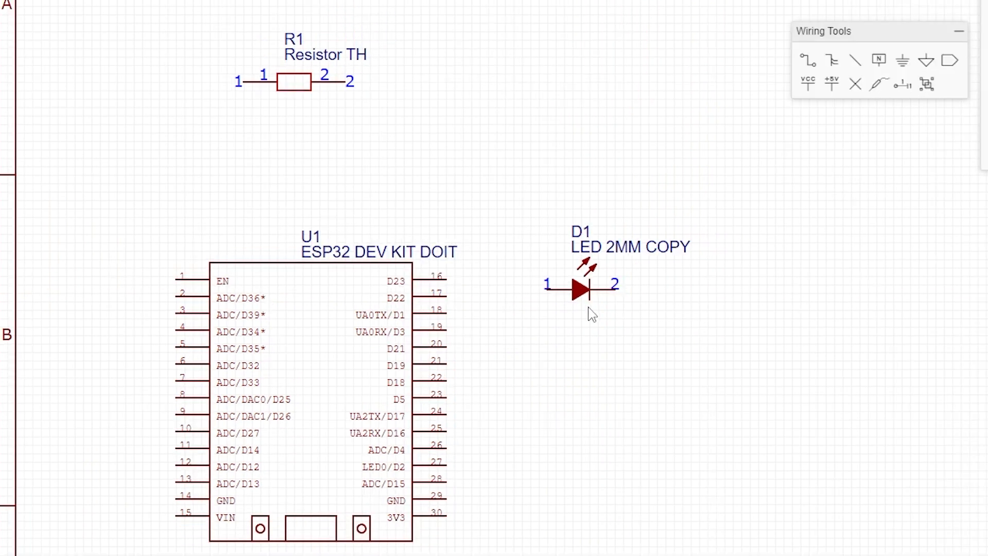
Arrange R1 and D1 in a row to the right of the ESP32 module.
left_click_drag(645, 282, 807, 282)
left_click_drag(295, 98, 583, 295)
left_click_drag(708, 297, 734, 314)
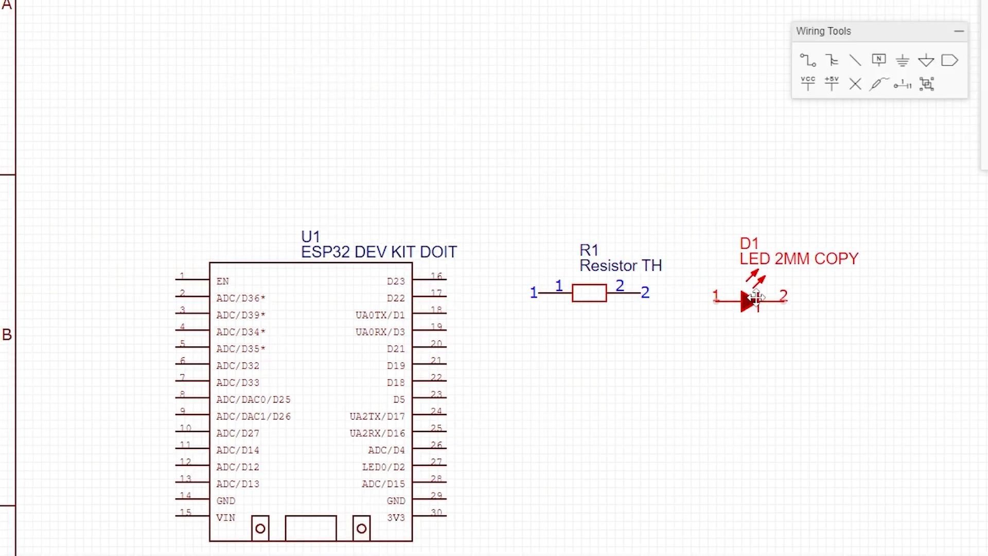
left_click_drag(657, 266, 666, 283)
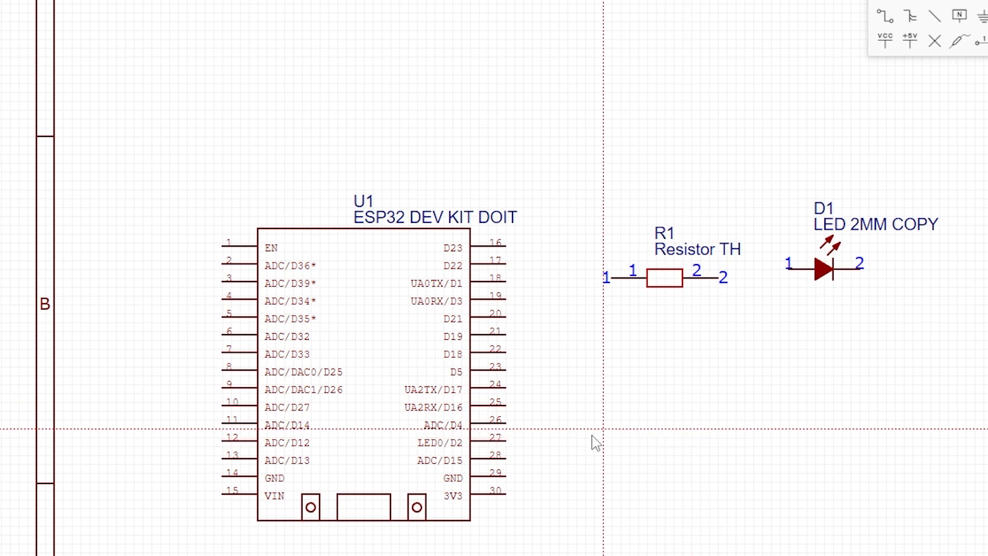
Wire ESP32 pin ADC/D4 to R1, R1 to the LED anode, and the LED cathode to the ESP32 GND pin 29.
left_click(506, 423)
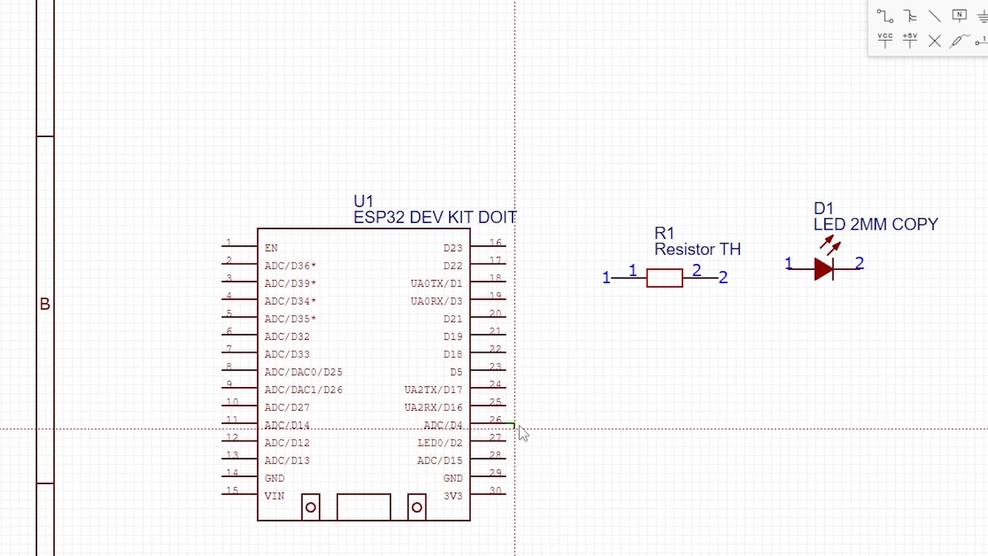
left_click(612, 278)
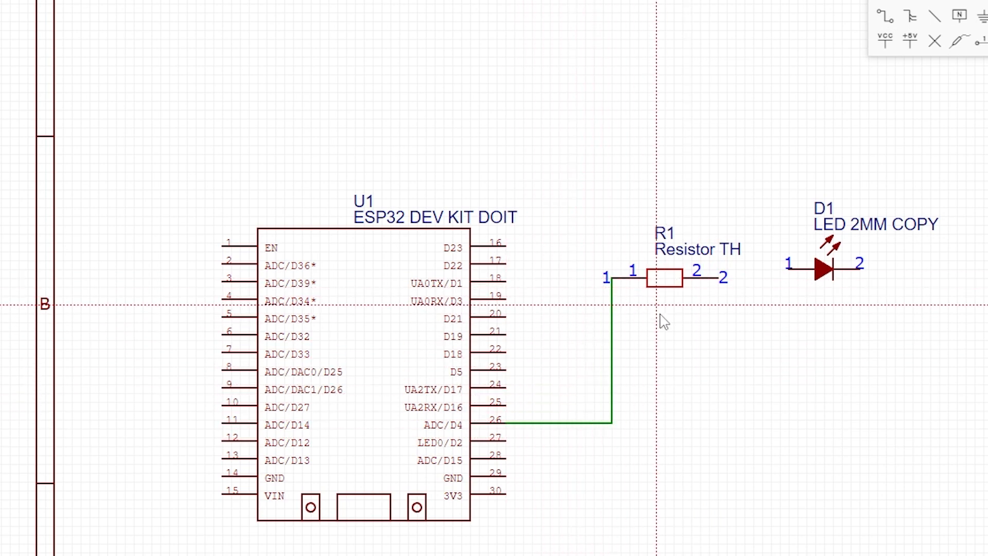
left_click(719, 277)
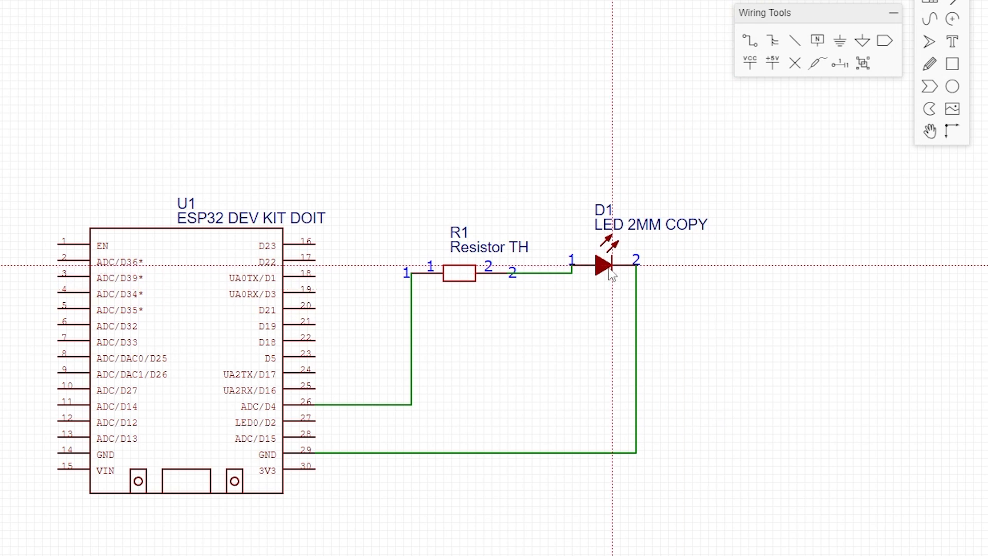
left_click(603, 286)
left_click(701, 337)
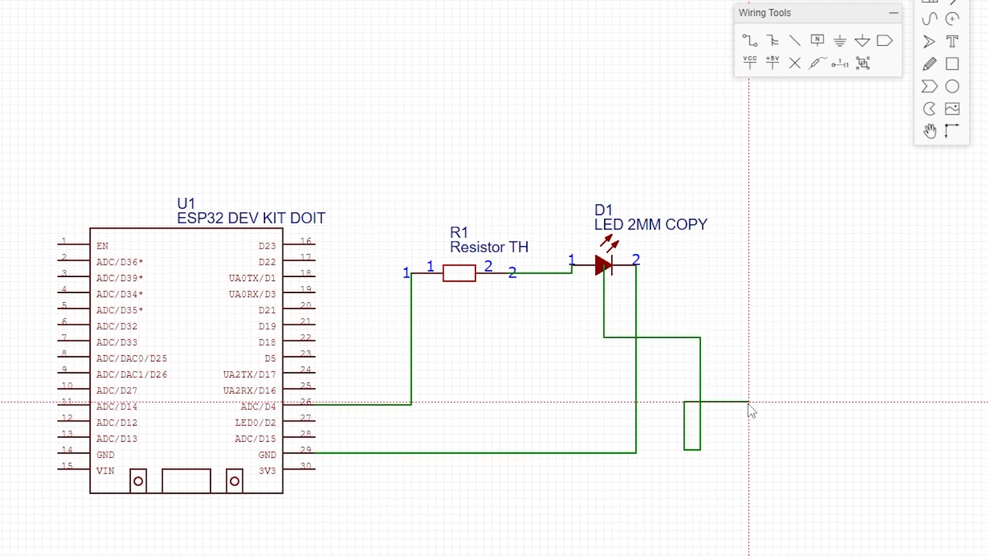
key("Escape")
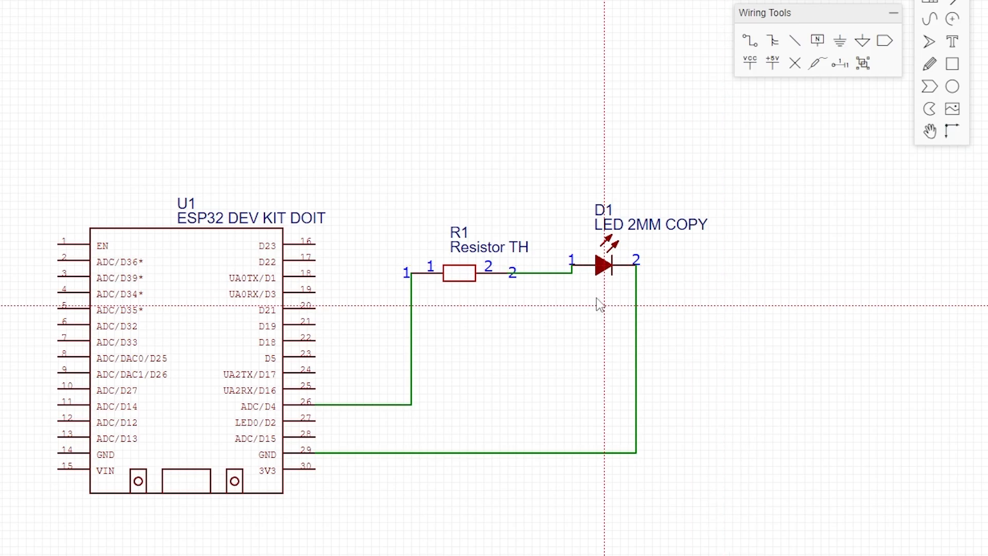
mouse_move(603, 273)
left_mouse_down()
mouse_move(634, 273)
mouse_move(593, 272)
mouse_move(677, 275)
mouse_move(620, 255)
mouse_move(613, 274)
mouse_move(601, 272)
left_mouse_up()
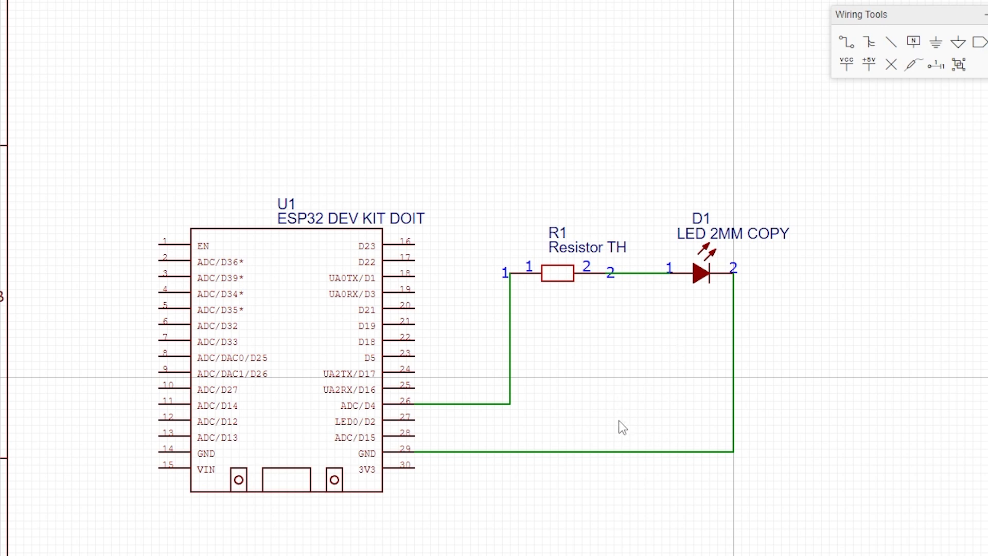
key("w")
left_click(622, 401)
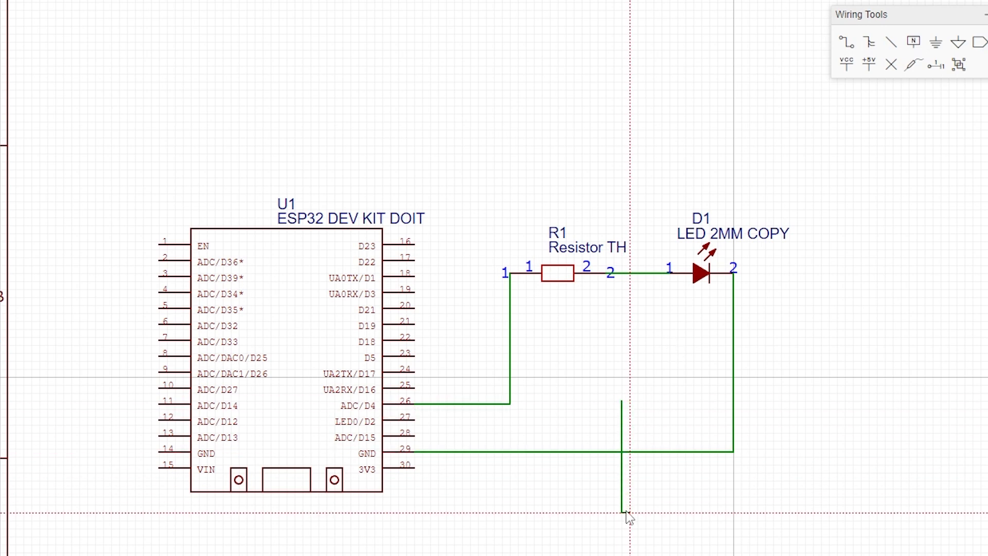
left_click(629, 512)
left_click(709, 488)
left_click(621, 425)
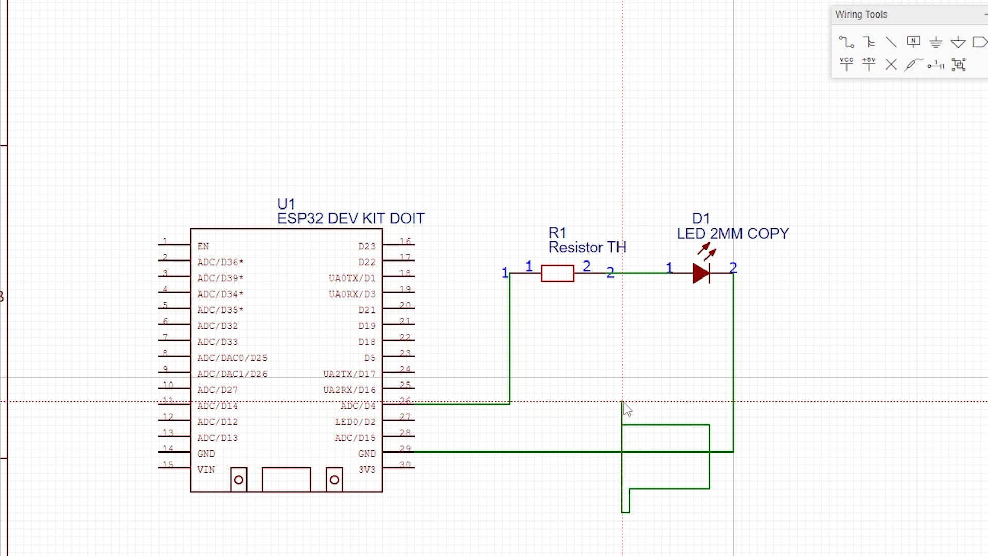
key("Escape")
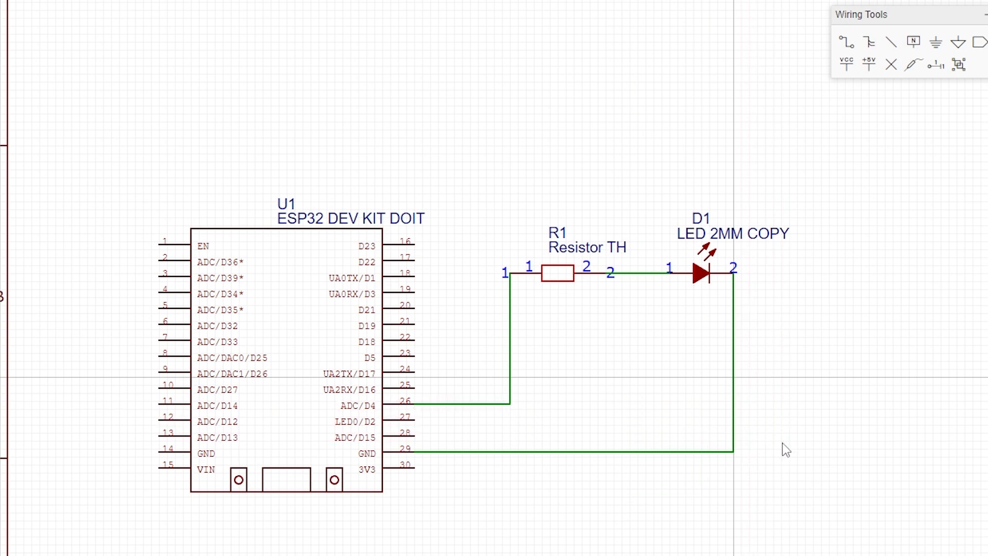
Delete the LED-to-GND wire and the D4-to-R1 wire.
key("w")
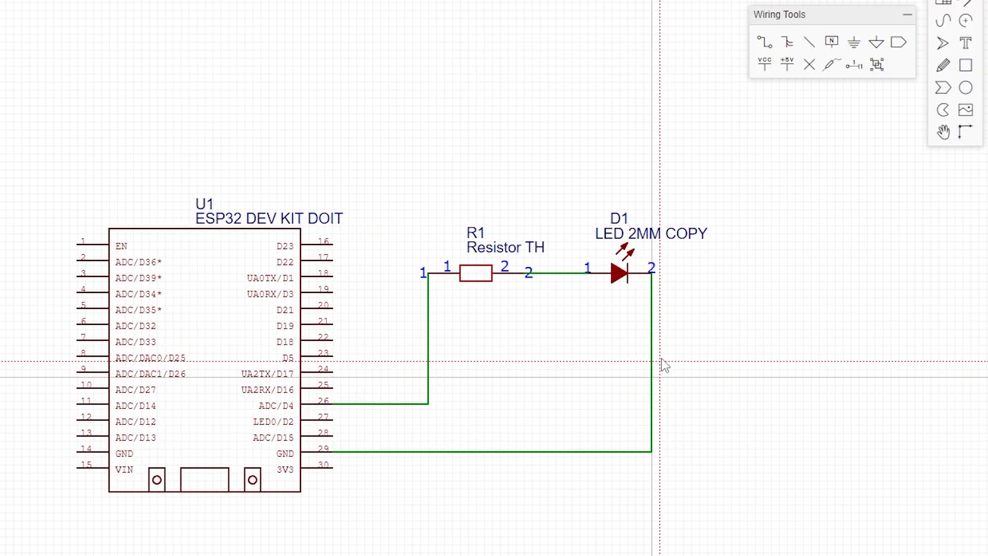
key("Escape")
left_click(651, 361)
key("Delete")
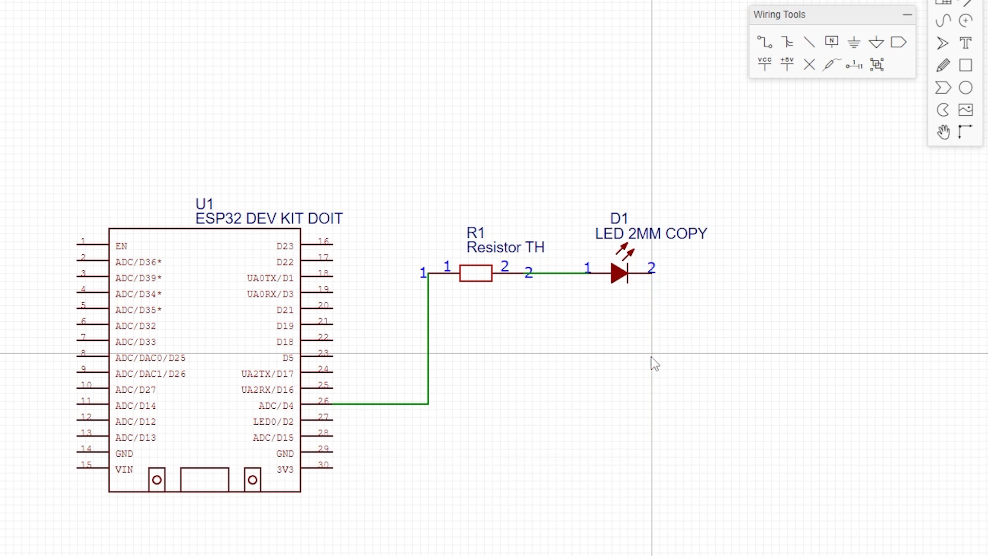
key("Delete")
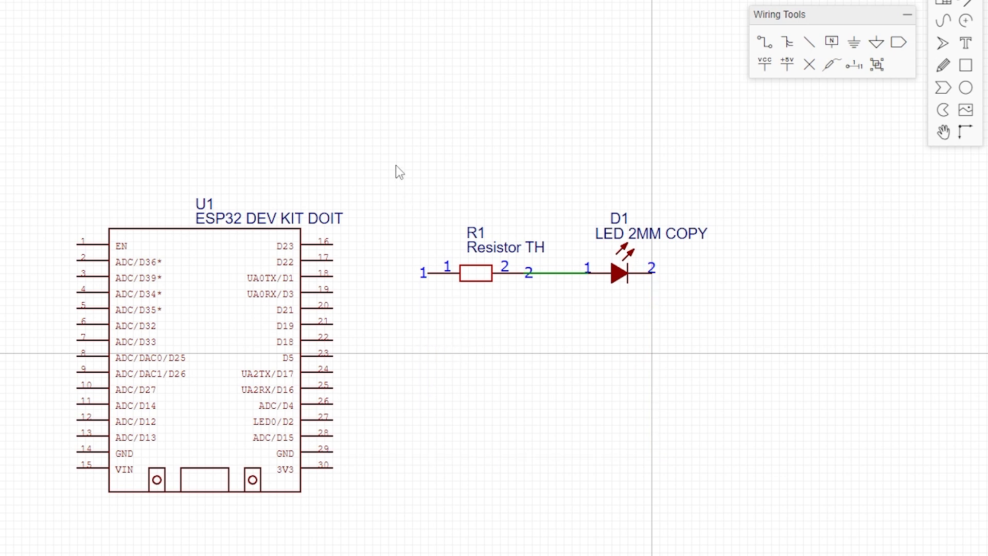
Select R1, D1 and their connecting wire and move them further right.
left_click_drag(396, 165, 653, 318)
left_click_drag(620, 283, 882, 278)
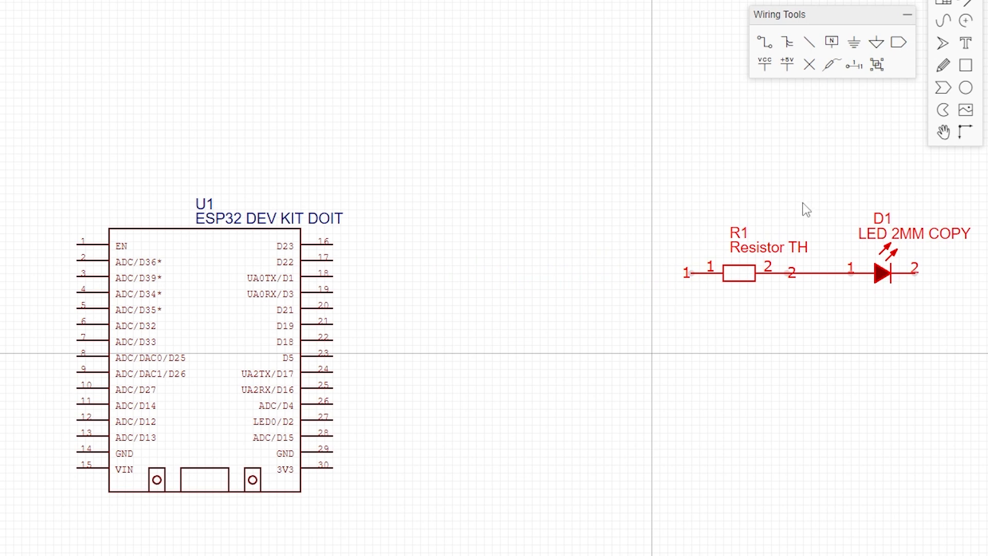
left_click(848, 330)
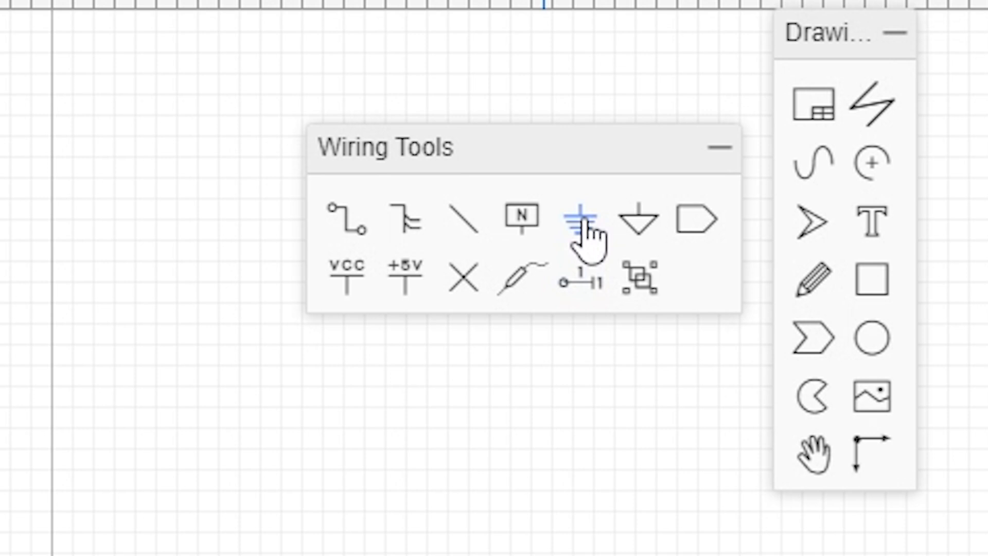
Place two GND symbols below the ESP32, one beside GND pin 29 and one near the left edge.
left_click(854, 43)
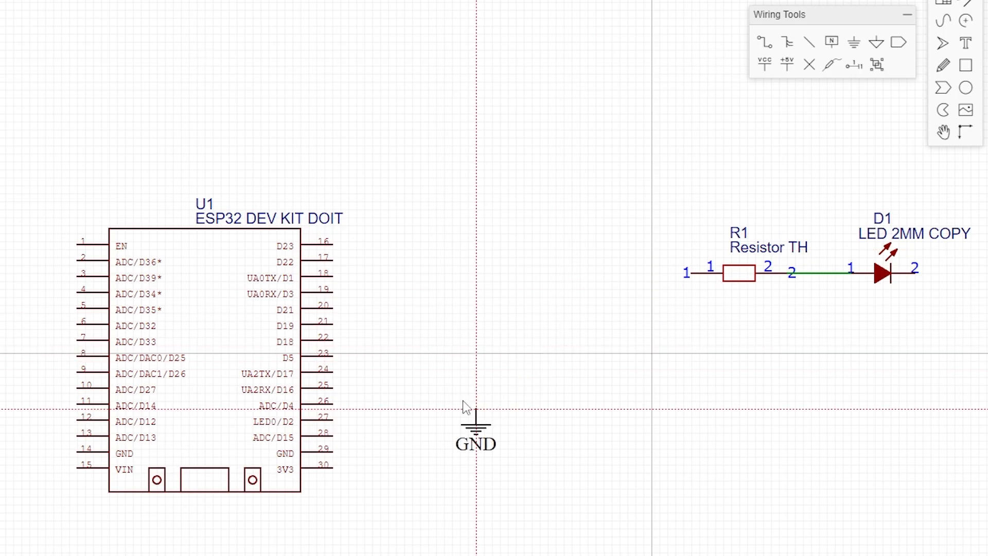
left_click(405, 458)
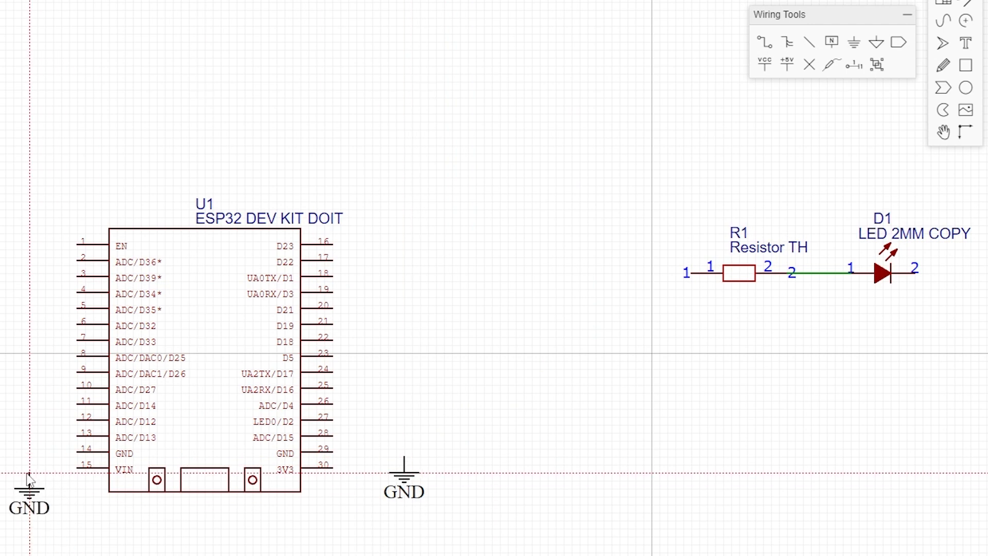
left_click(30, 449)
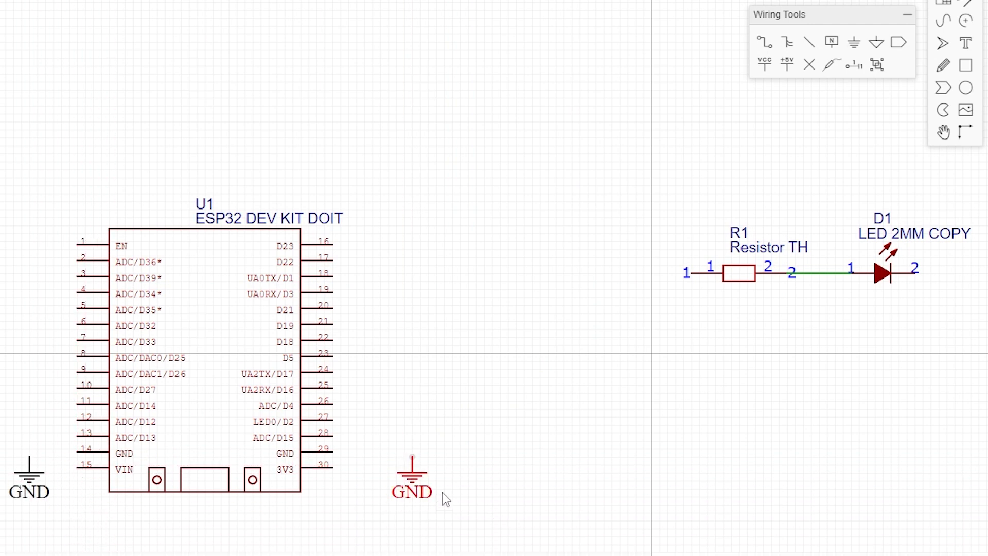
left_click(31, 476)
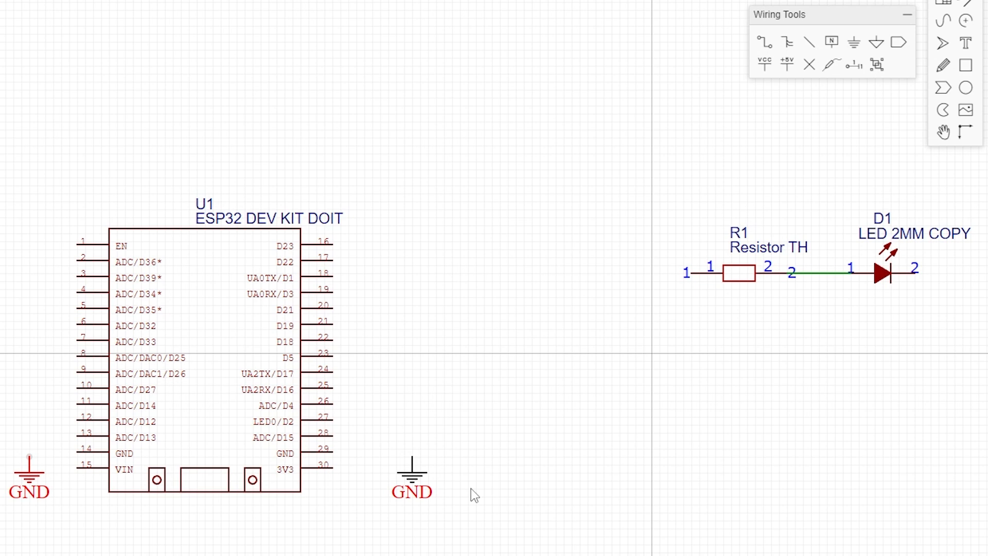
left_click(418, 478)
Wire the ESP32 GND pin 29 to the GND symbol beside it.
left_click(28, 476)
left_click(467, 465)
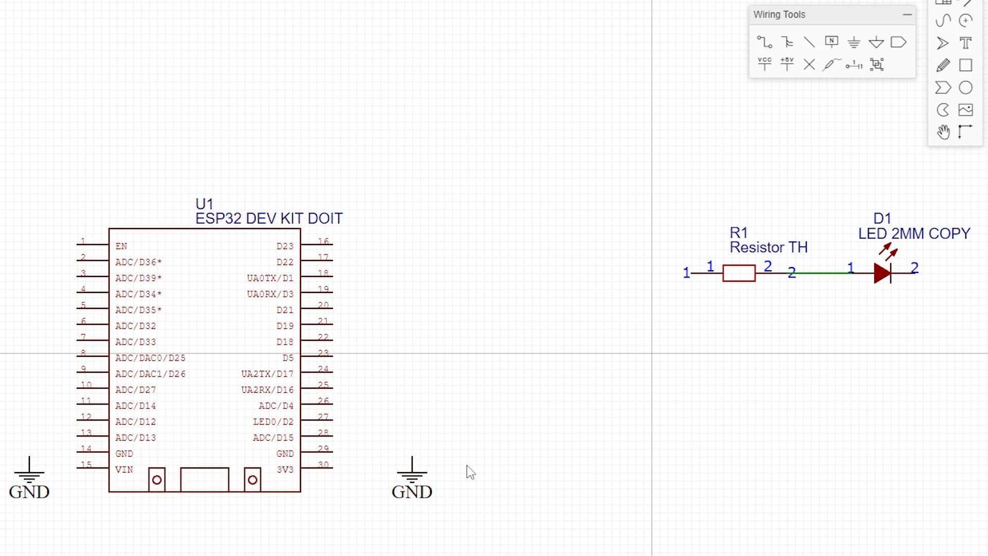
key("w")
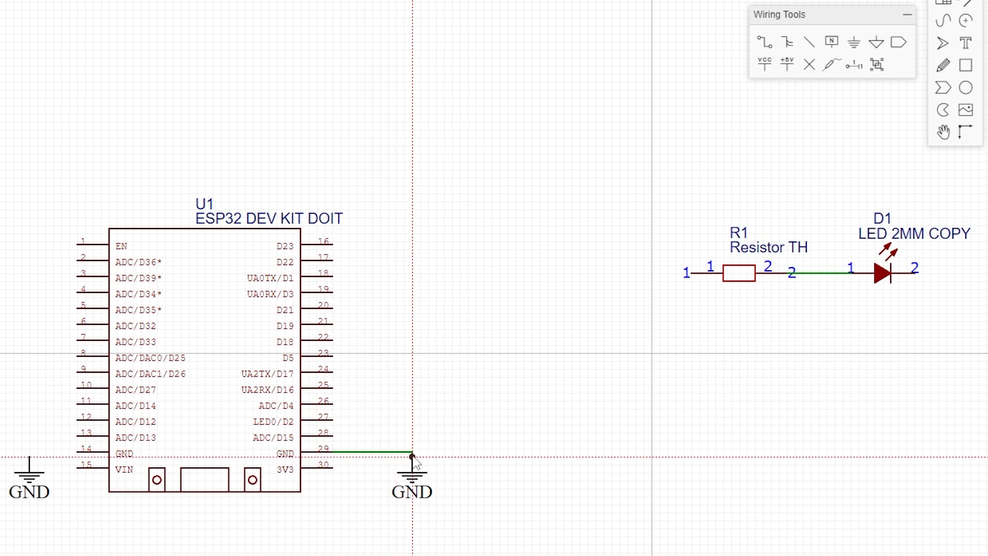
left_click(412, 456)
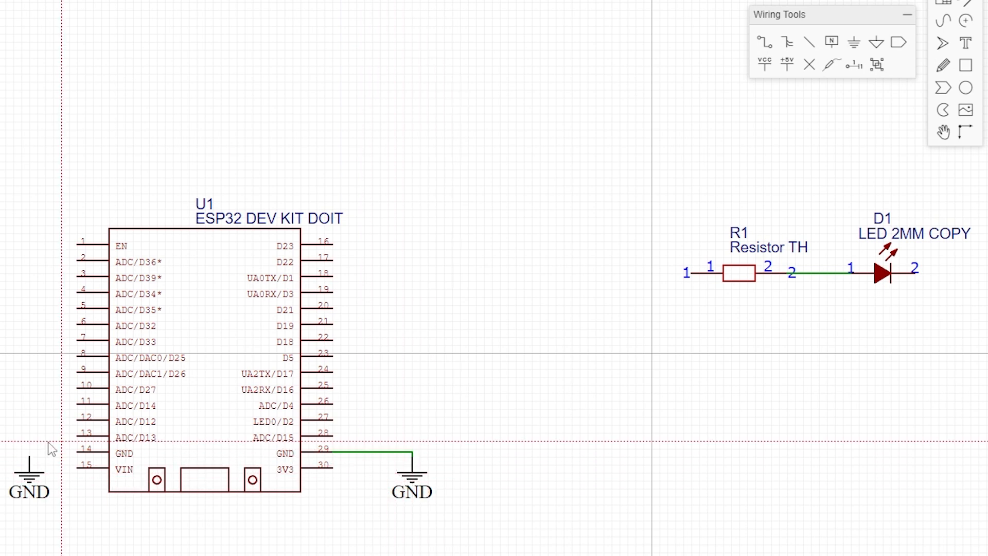
Wire the ESP32 GND pin 14 to the GND symbol near the left edge.
left_click(29, 469)
left_click(78, 452)
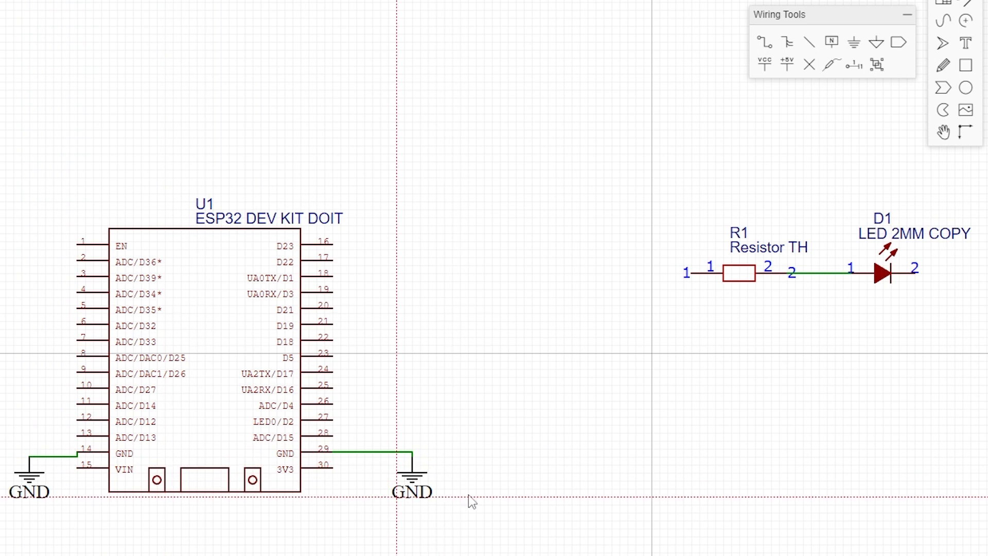
Place a GND symbol to the right of D1 and wire D1's pin 2 to it.
left_click(854, 42)
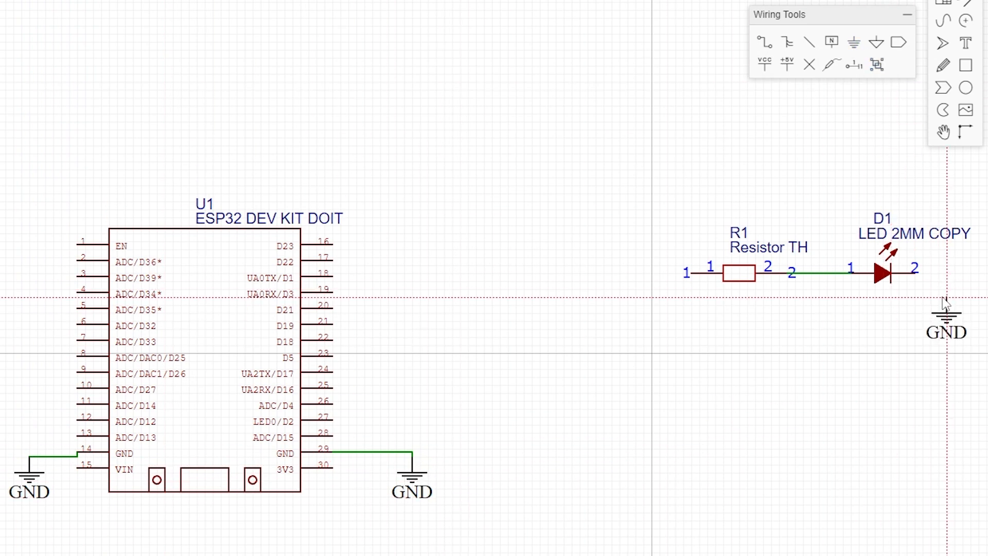
left_click(947, 277)
right_click(901, 356)
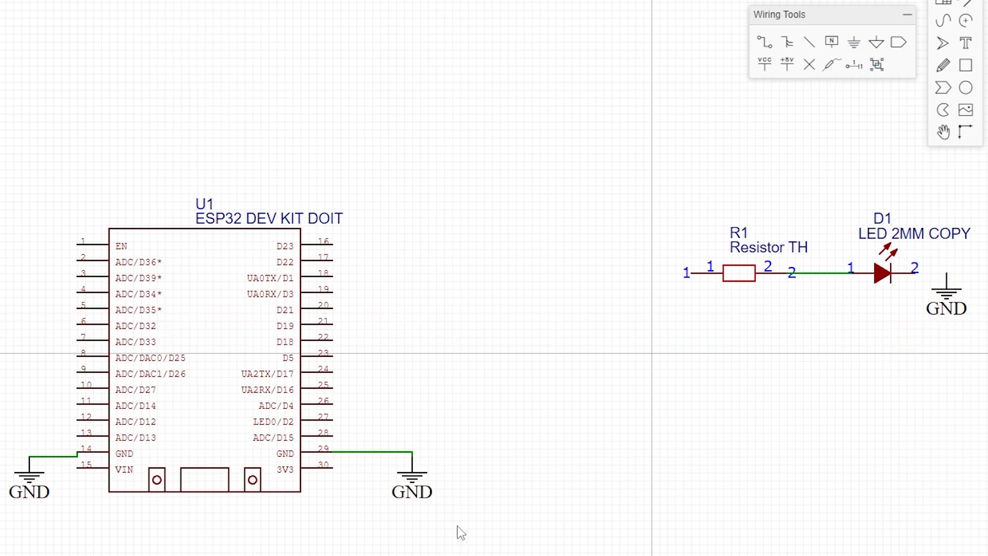
right_click_drag(585, 482, 479, 490)
scroll(384, 502, "down", 3)
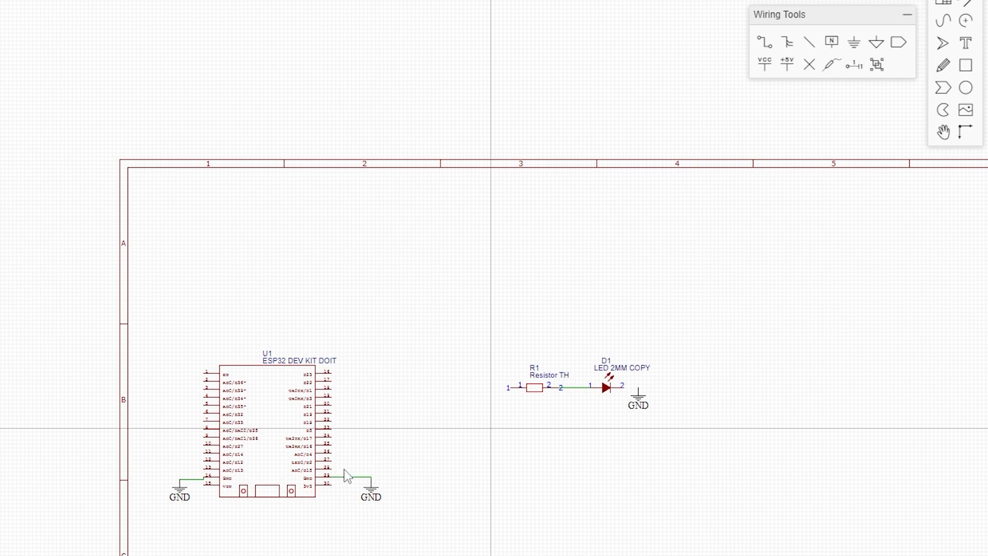
scroll(391, 495, "up", 2)
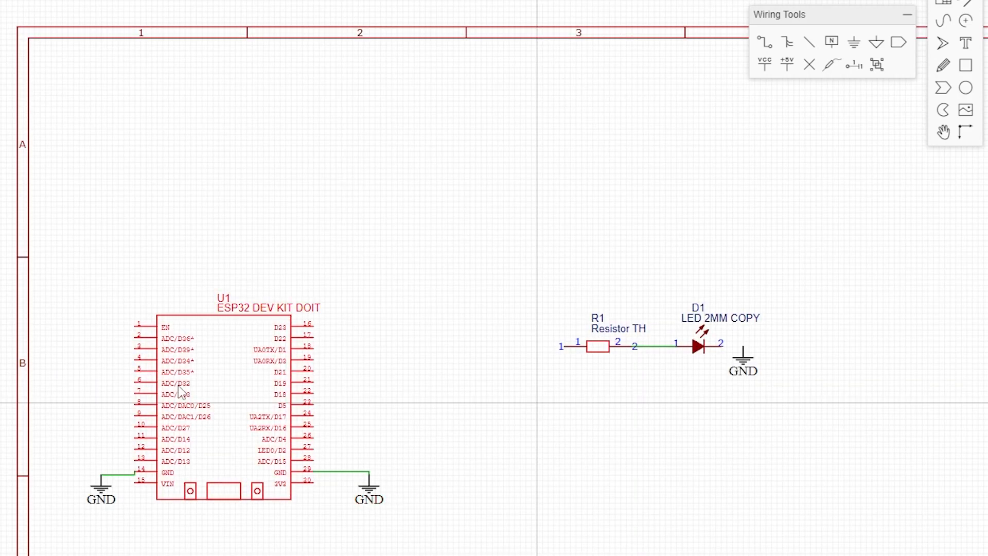
scroll(755, 350, "up", 4)
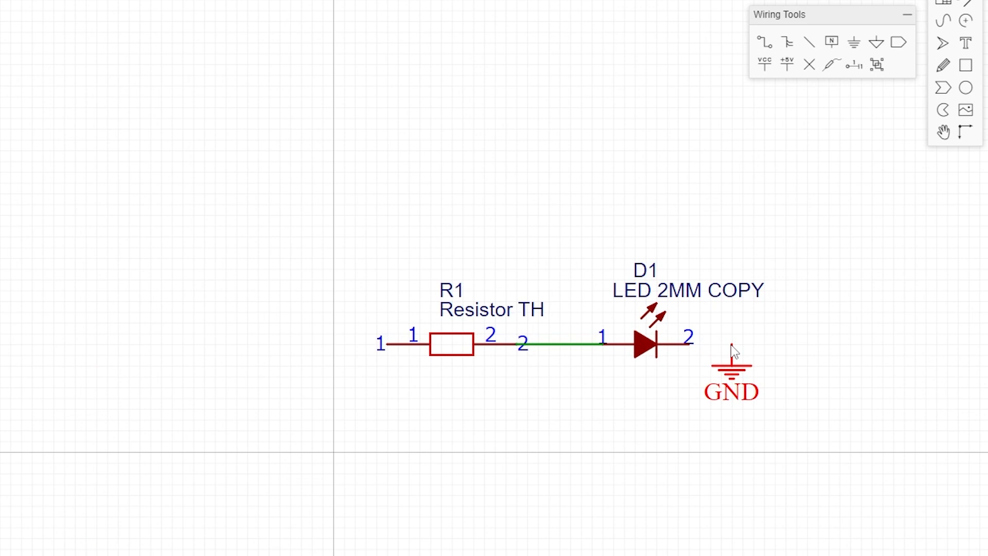
key("w")
left_click(732, 344)
left_click(692, 344)
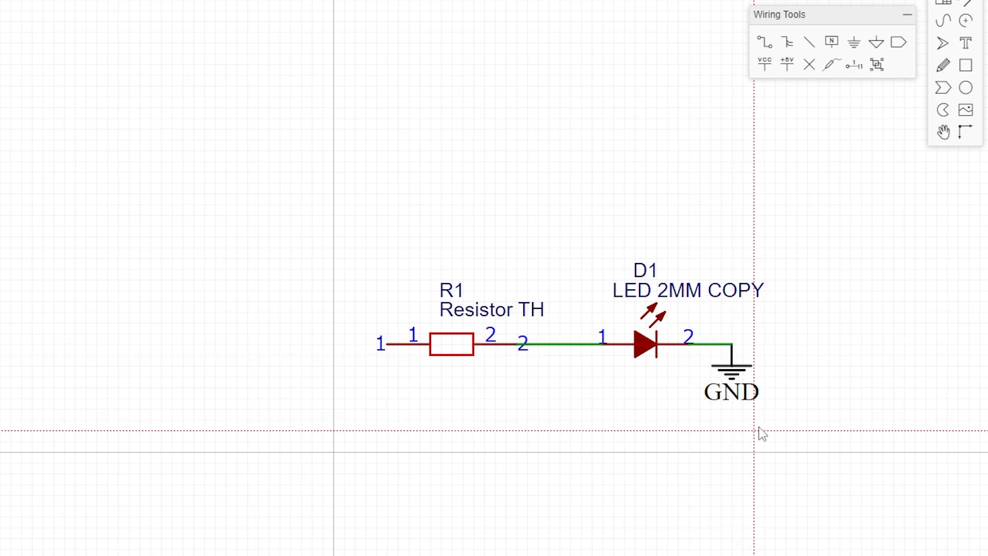
scroll(758, 433, "down", 3)
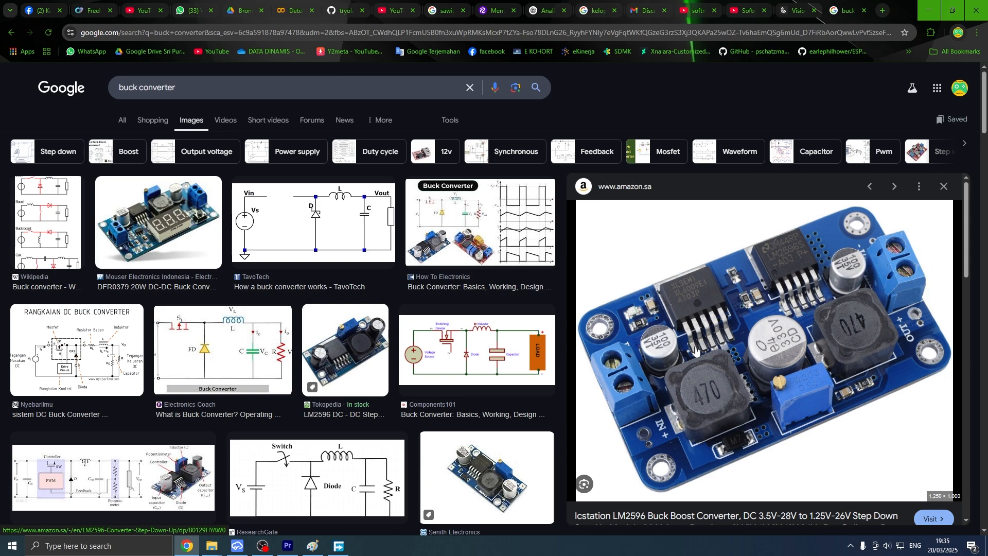
Return to EasyEDA and rename the GND symbol's net label beside D1 as GND2.
left_click(237, 545)
double_click(709, 358)
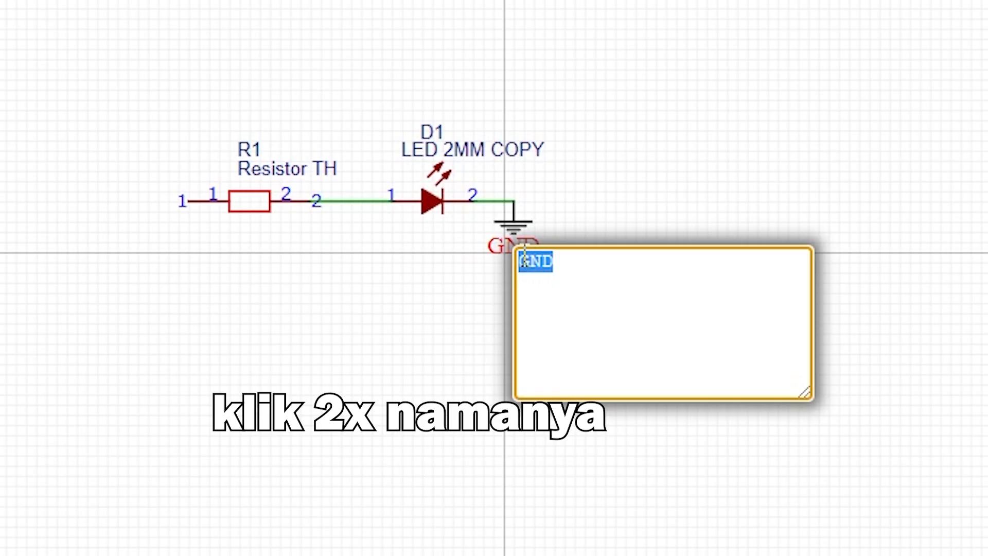
left_click(581, 264)
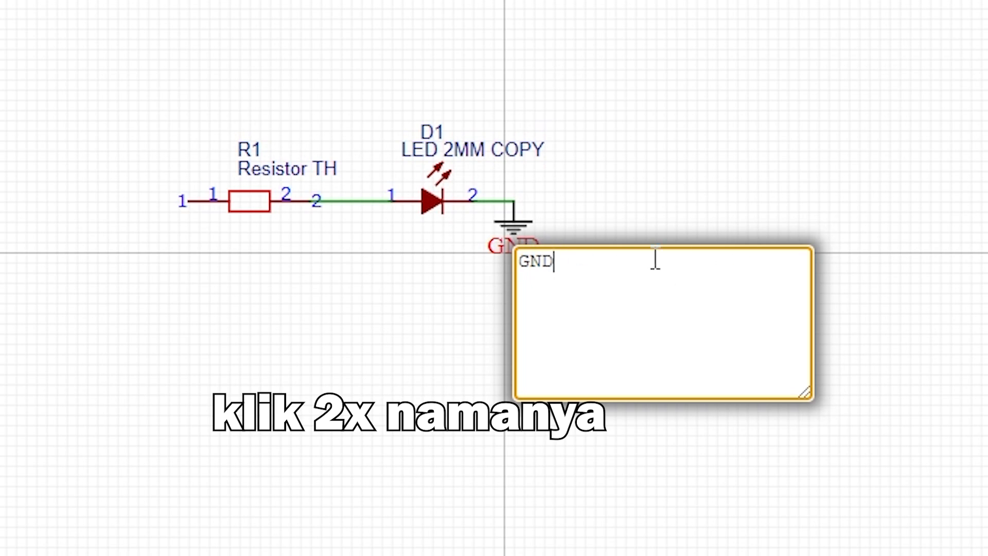
left_click(716, 169)
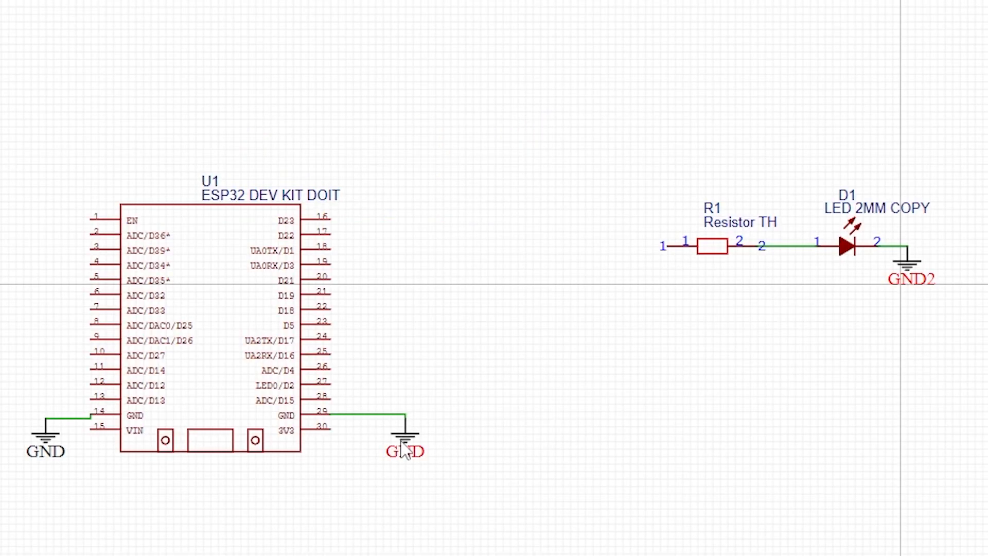
left_click(405, 451)
left_click(908, 274)
left_click(927, 296)
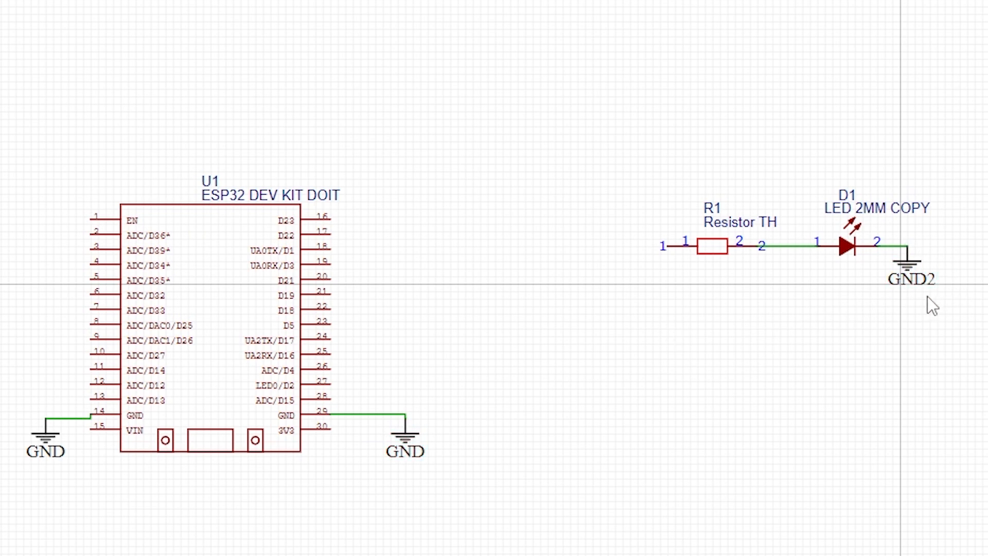
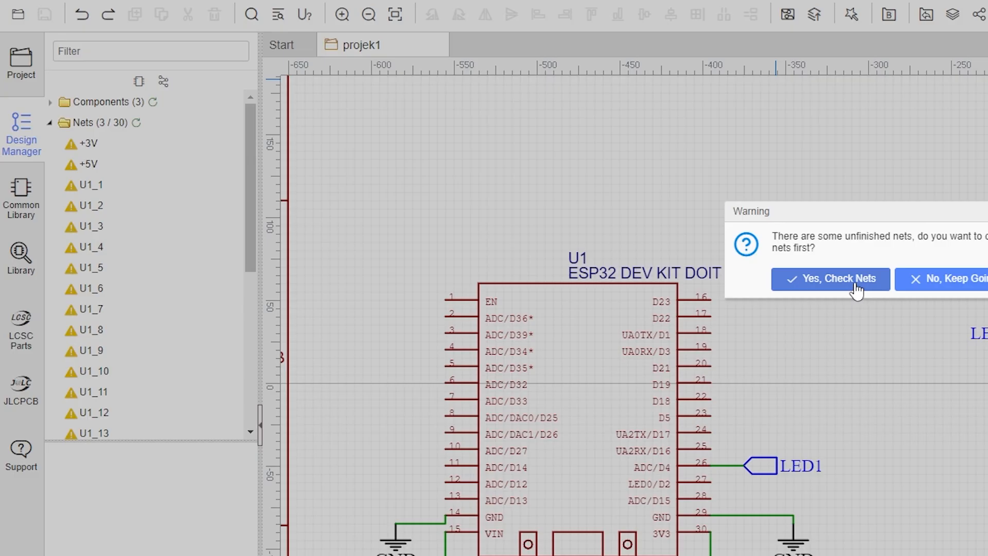
Check the unfinished nets listed in the design manager.
left_click(587, 112)
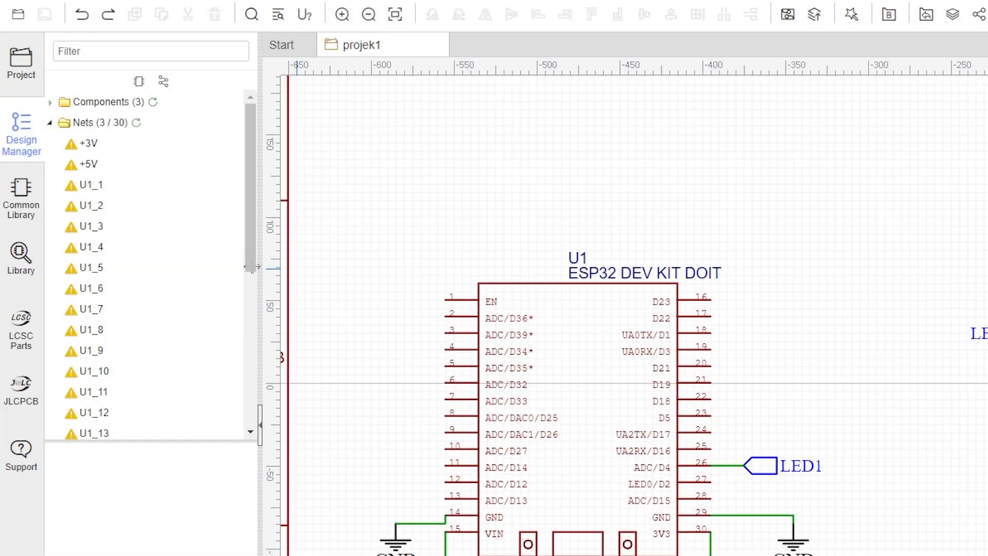
scroll(105, 339, "down", 5)
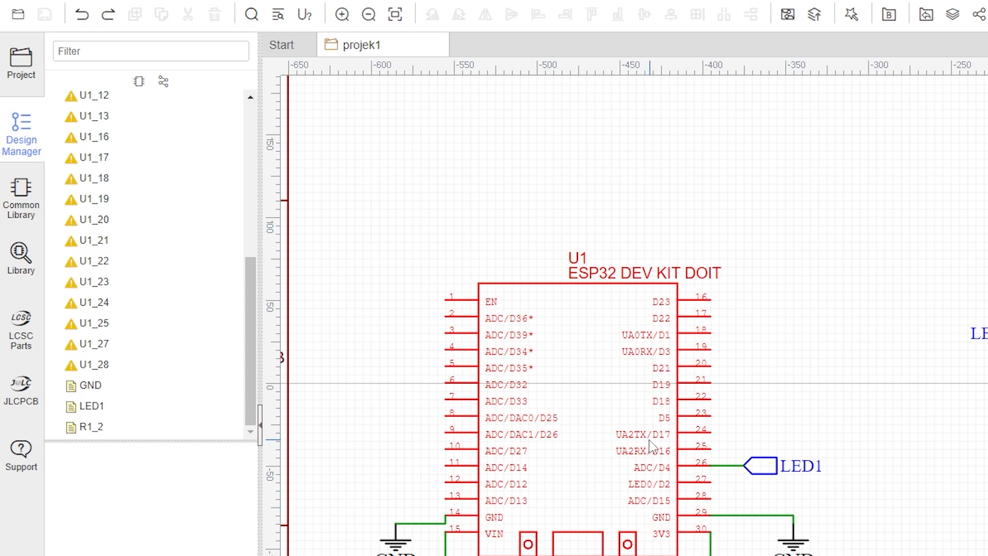
Convert the schematic to a PCB, accepting the 85 × 57 mm rectangular two-layer board outline in millimetres.
left_click(788, 16)
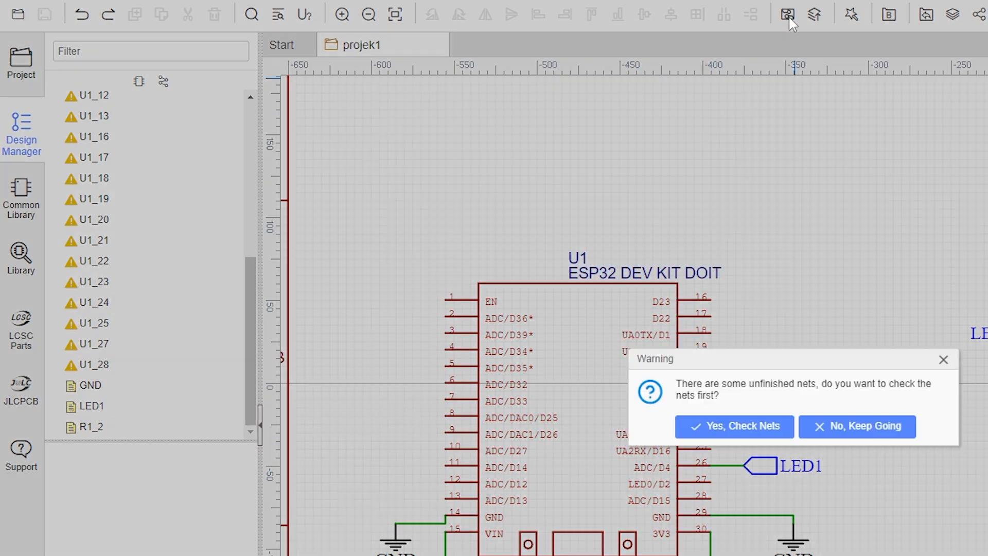
left_click(875, 436)
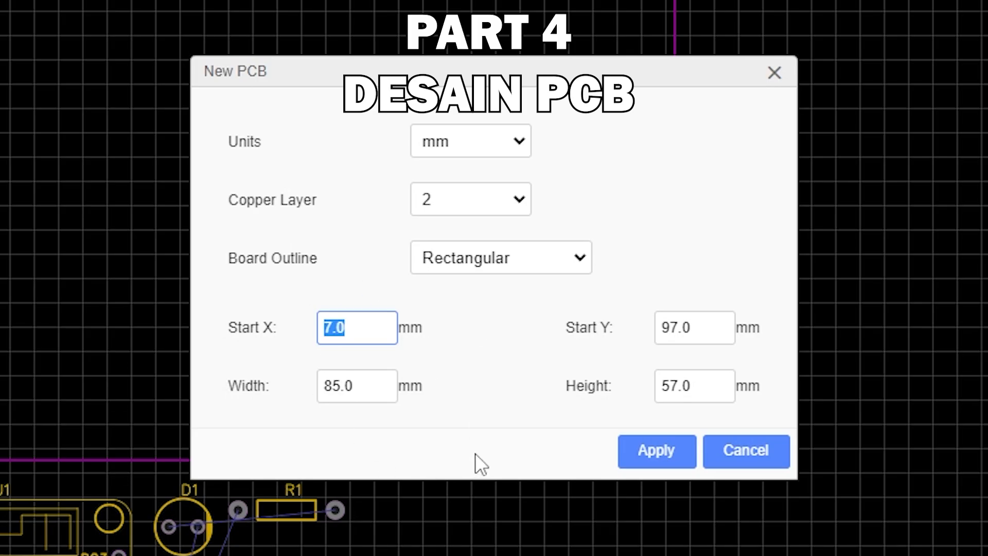
left_click(374, 392)
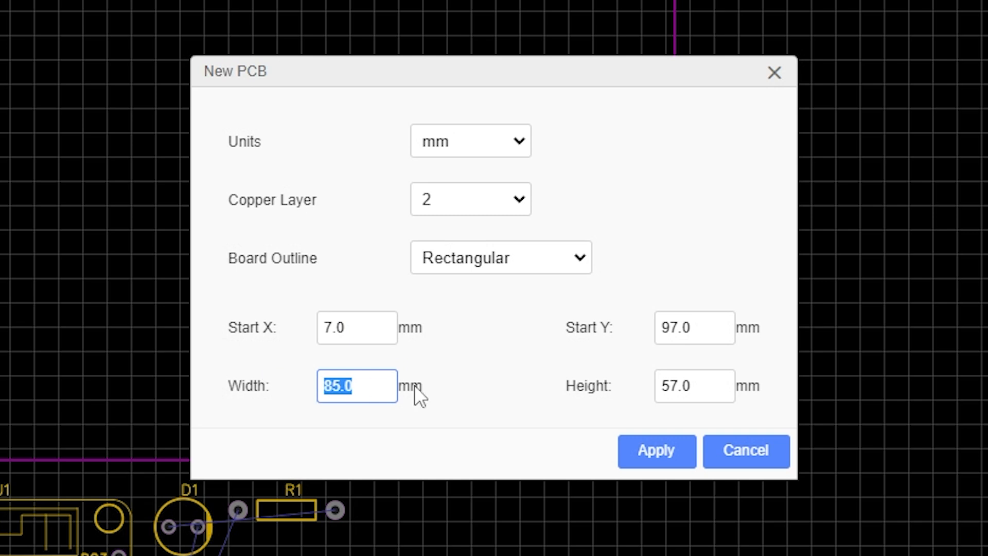
left_click(726, 383)
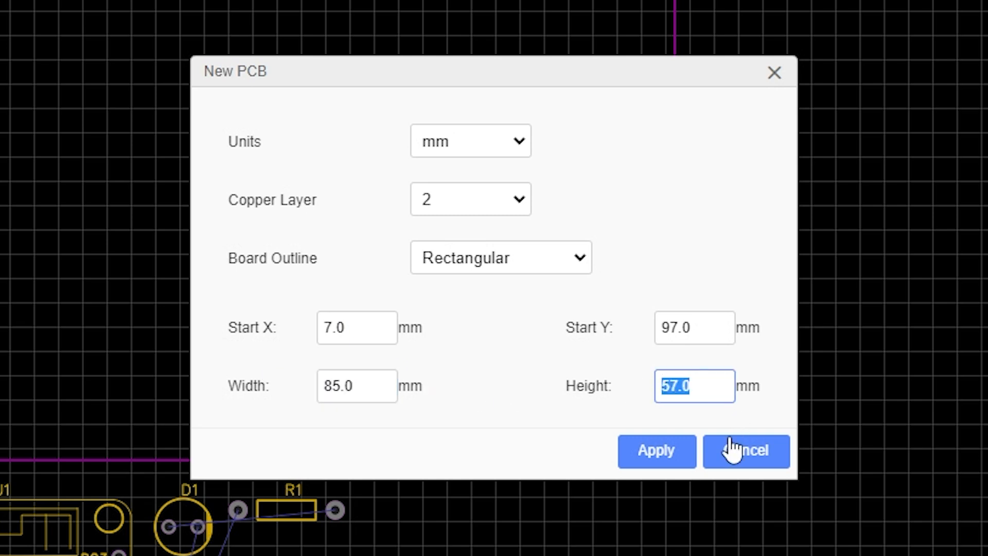
left_click(669, 462)
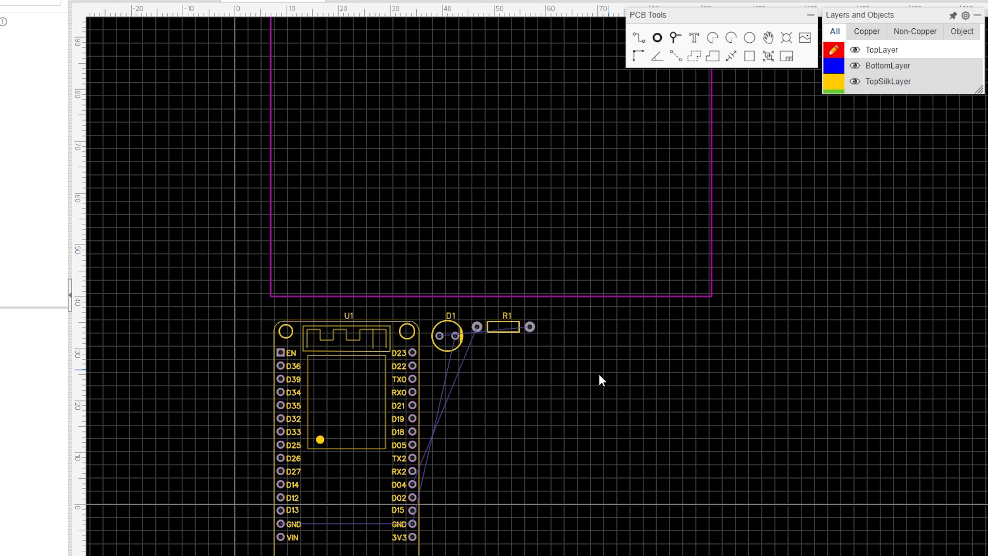
Move the U1, R1 and D1 footprints inside the board outline.
scroll(591, 391, "down", 3)
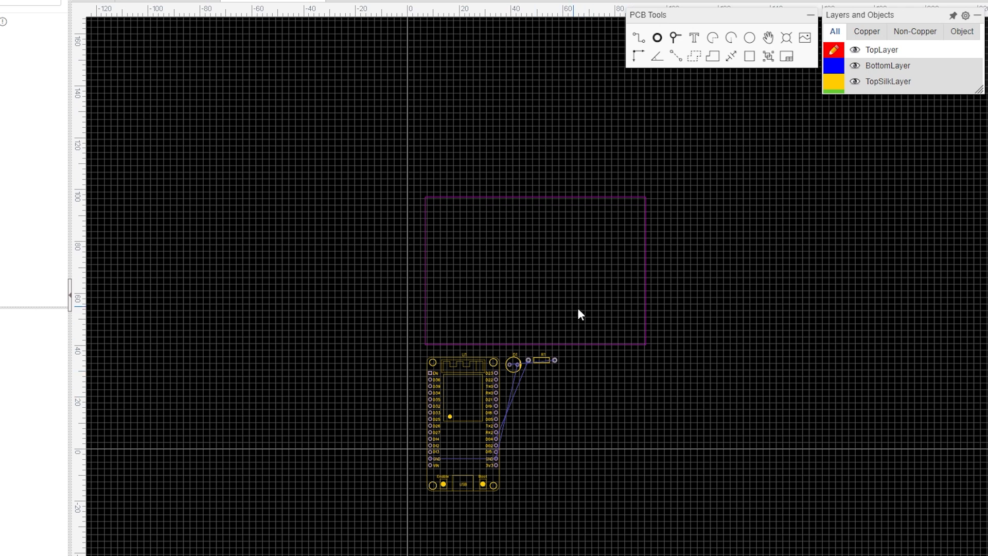
scroll(579, 309, "up", 2)
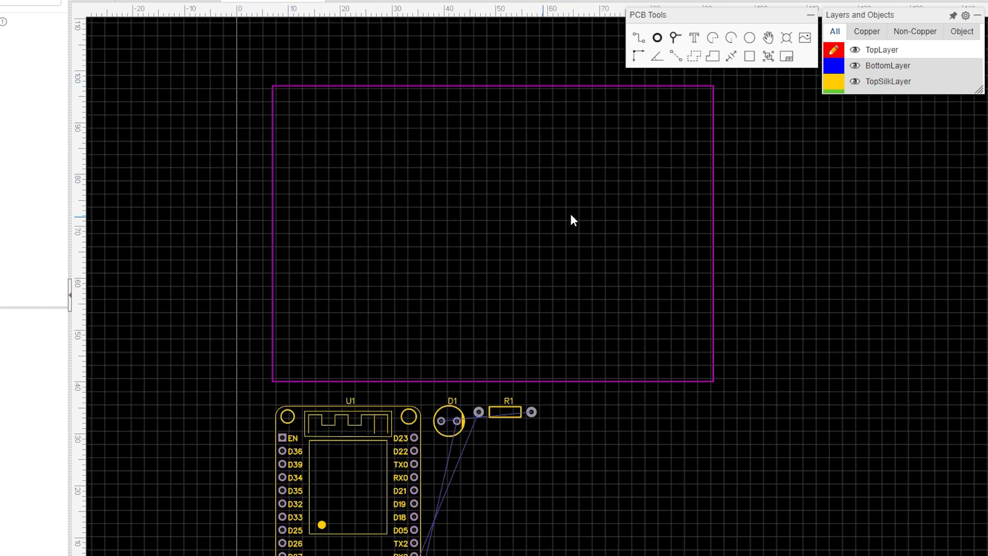
scroll(633, 407, "down", 1)
left_click_drag(489, 357, 498, 161)
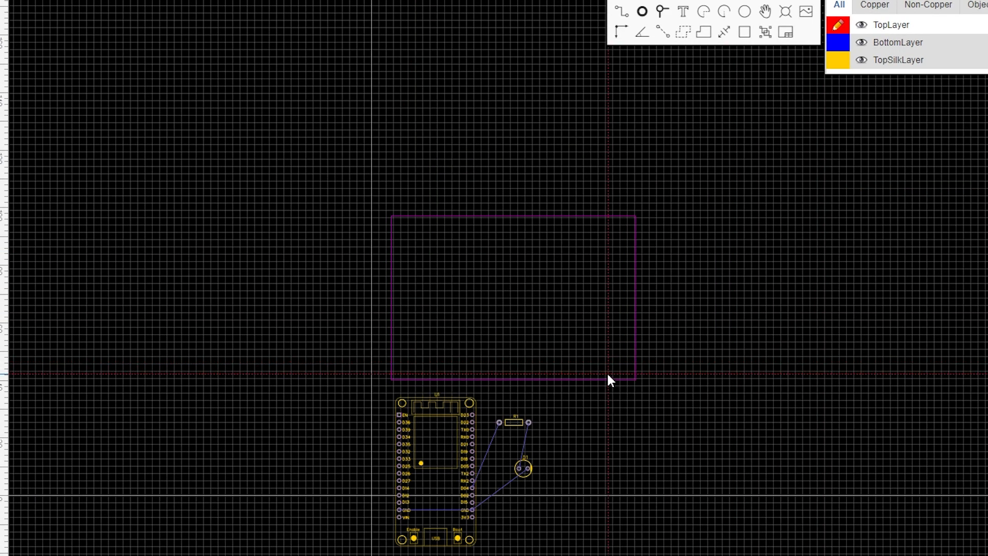
scroll(526, 456, "up", 1)
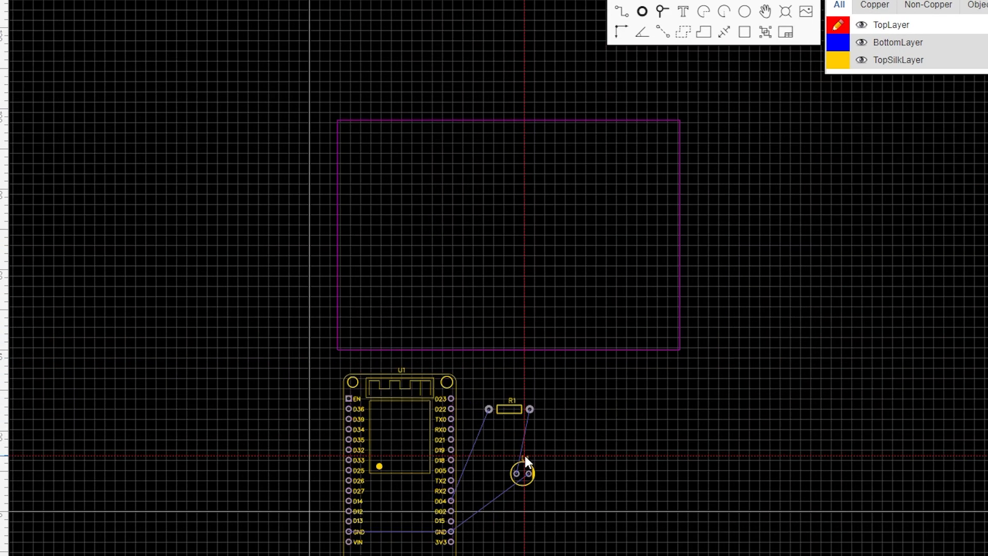
scroll(597, 421, "up", 2)
scroll(600, 421, "down", 2)
scroll(624, 419, "up", 1)
right_click_drag(625, 416, 587, 405)
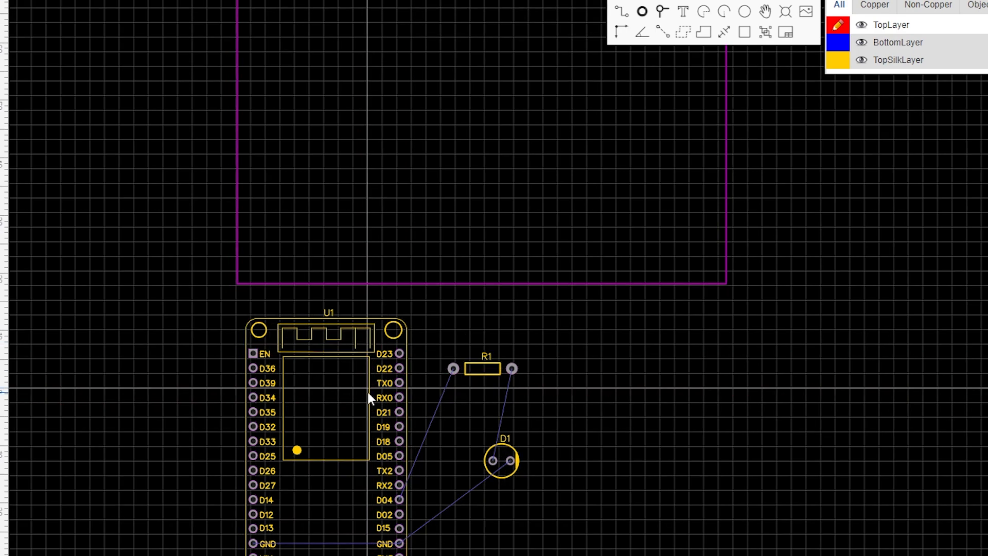
left_click_drag(368, 396, 371, 16)
left_click_drag(482, 369, 455, 165)
left_click_drag(513, 456, 496, 257)
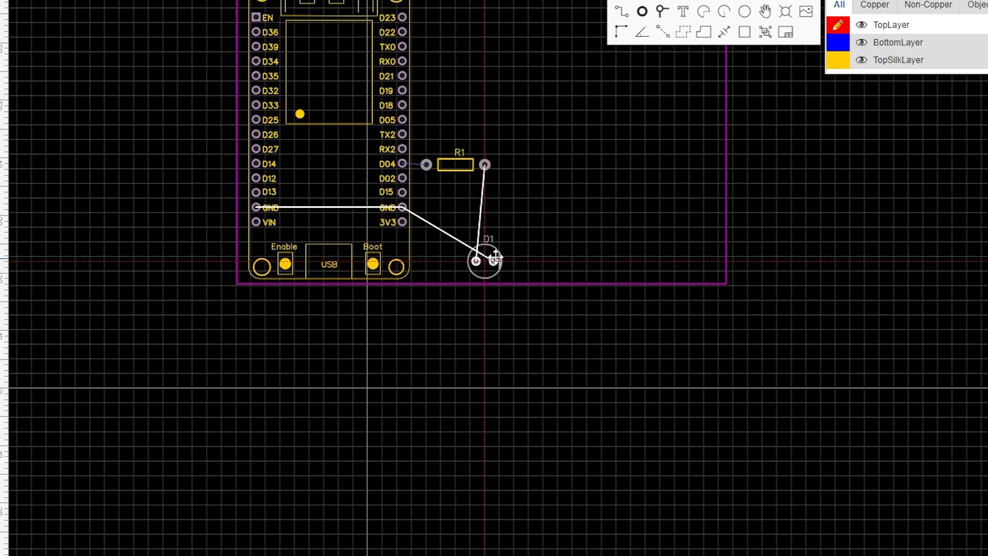
Move D1 up below R1's right pad and nudge R1 into line with the D04 pad.
scroll(516, 280, "up", 4)
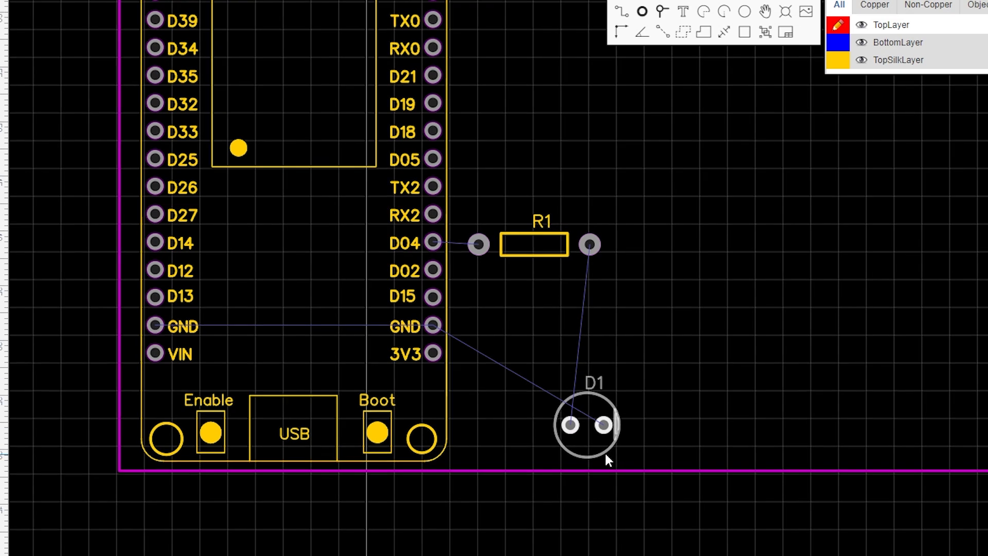
left_click_drag(600, 439, 586, 341)
left_click(662, 387)
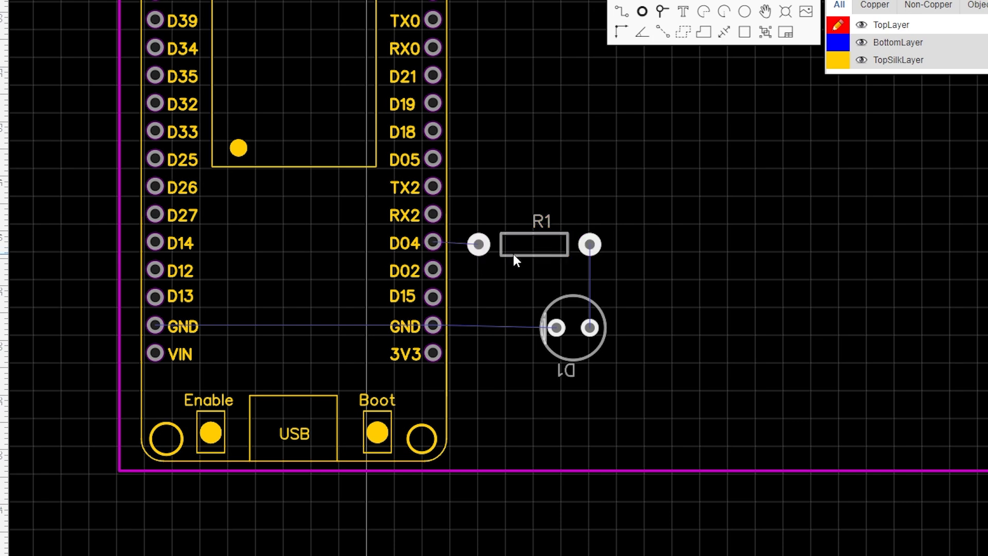
left_click_drag(513, 254, 517, 252)
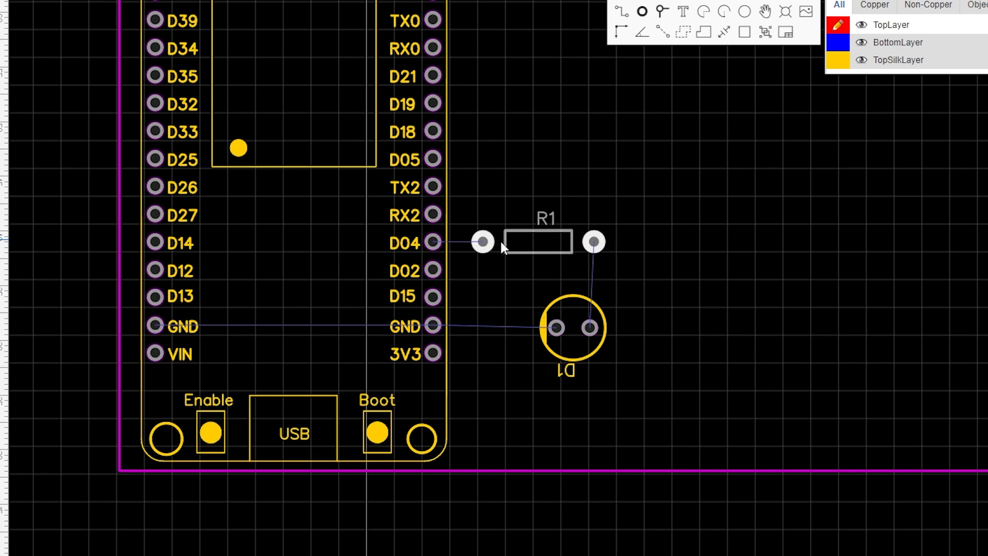
Route tracks from the D04 pad to R1's left pad and from R1's right pad to D1.
left_click(623, 17)
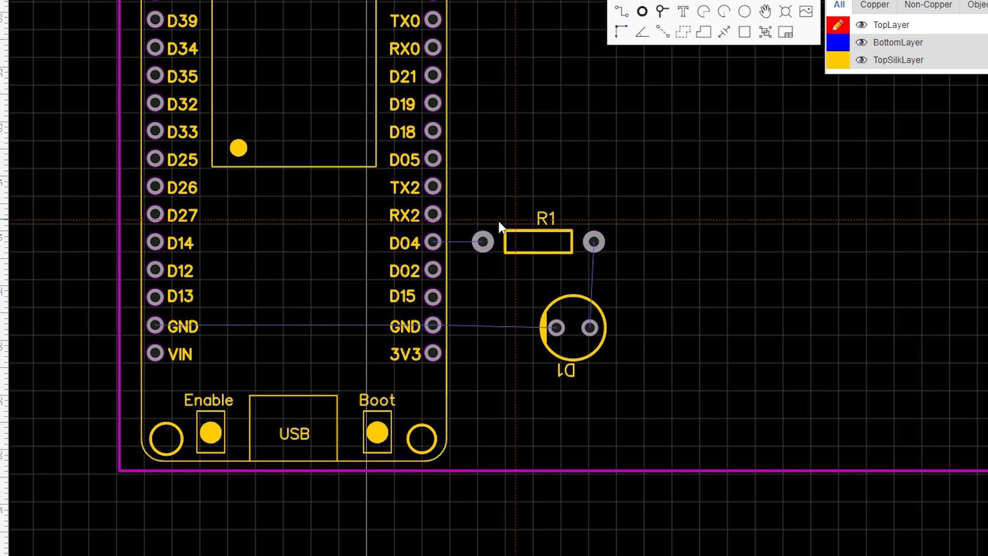
left_click(433, 242)
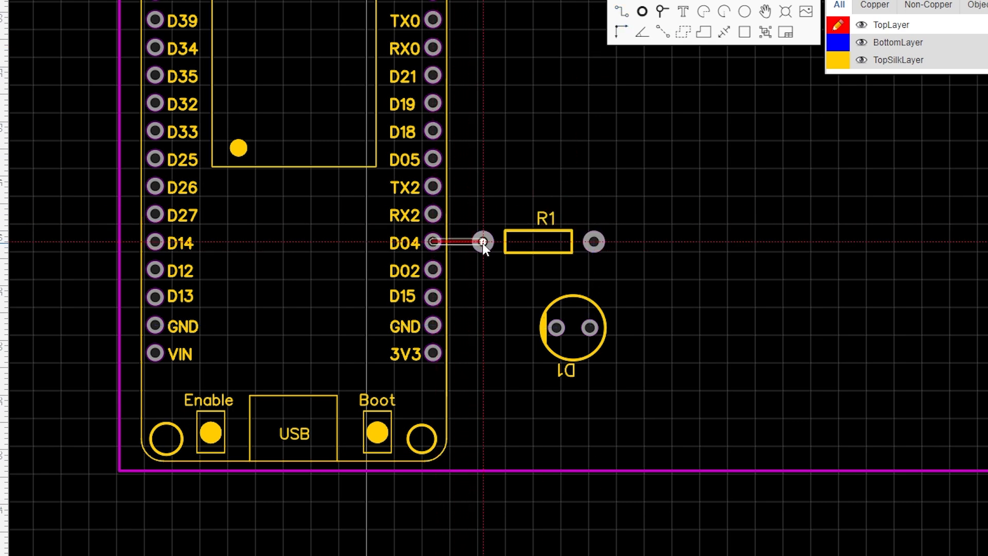
left_click(483, 241)
left_click(594, 242)
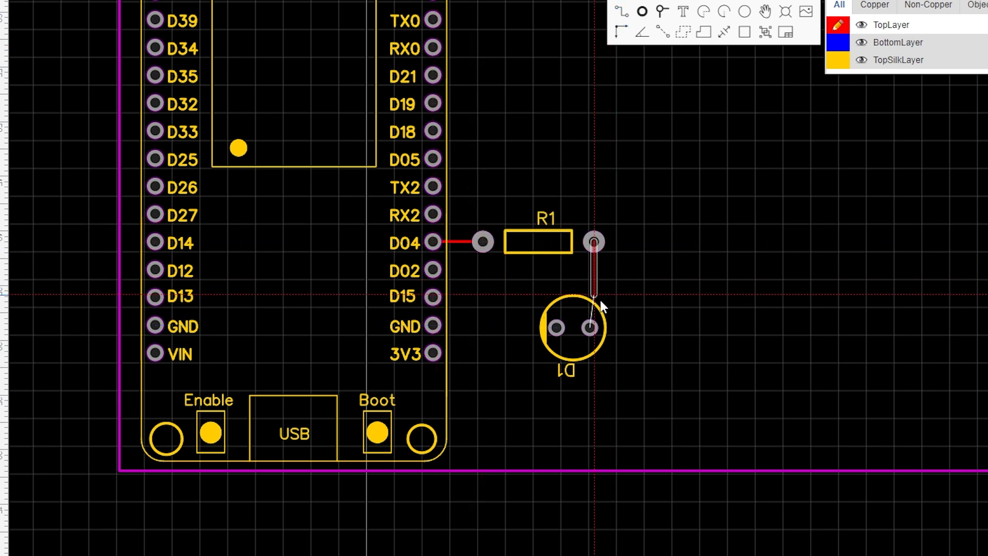
left_click(590, 327)
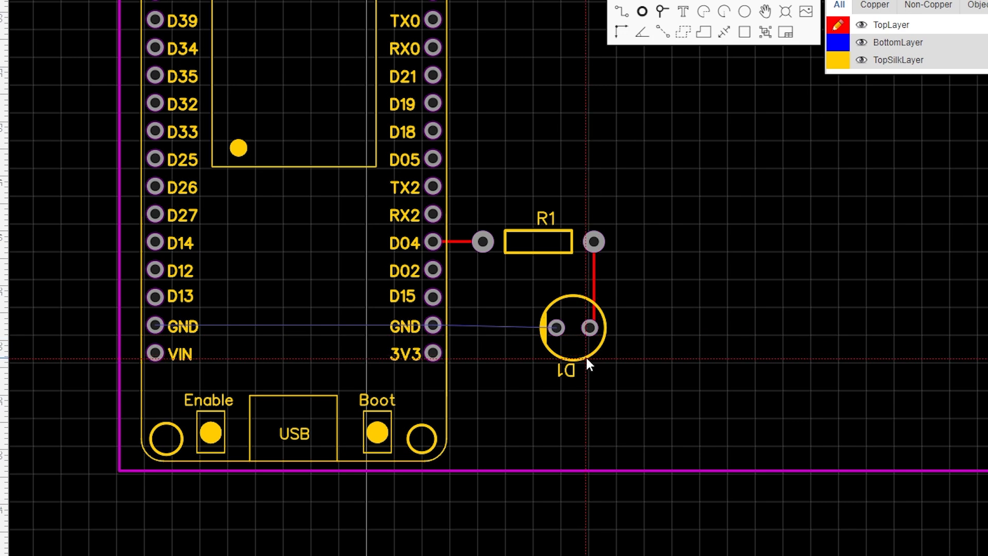
Try to drag the R1-to-D1 track's bend into a right angle, then undo it.
scroll(586, 349, "up", 3)
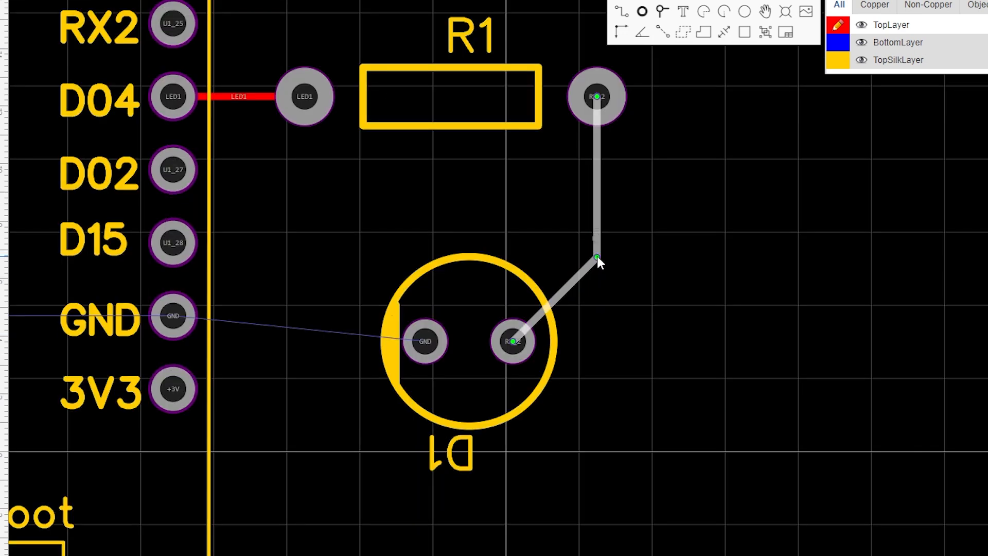
left_click_drag(597, 256, 600, 341)
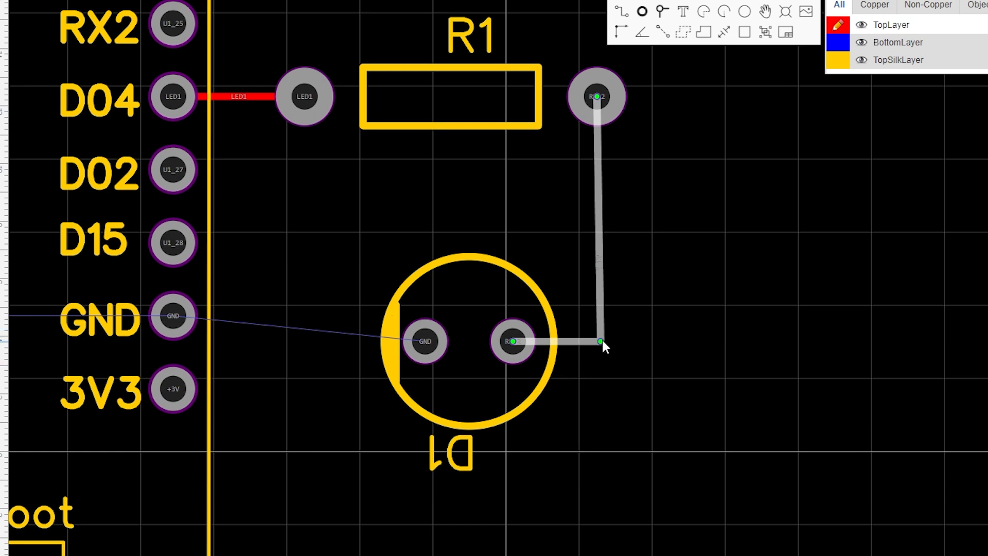
key("ctrl+z")
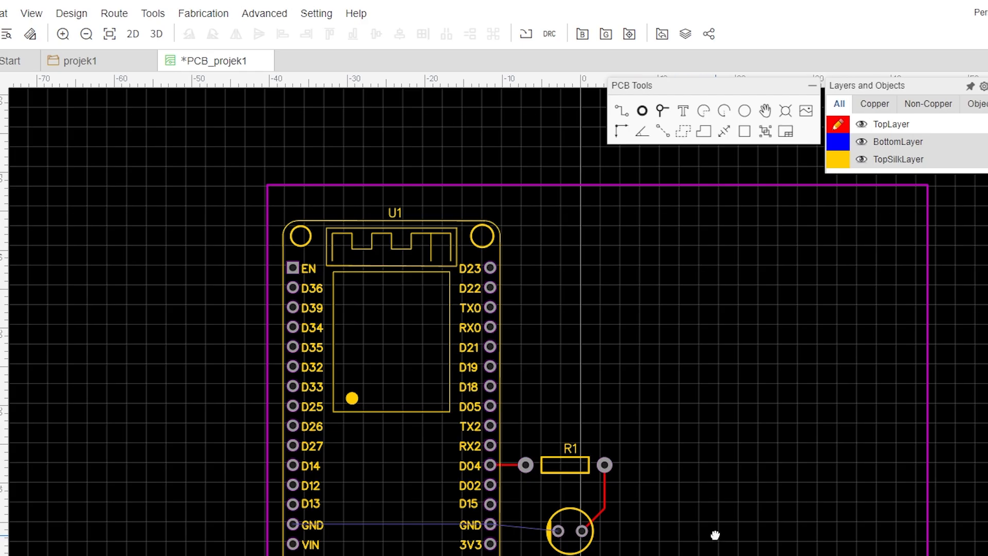
Open the 3D view of the board and orbit around it.
right_click_drag(714, 533, 677, 526)
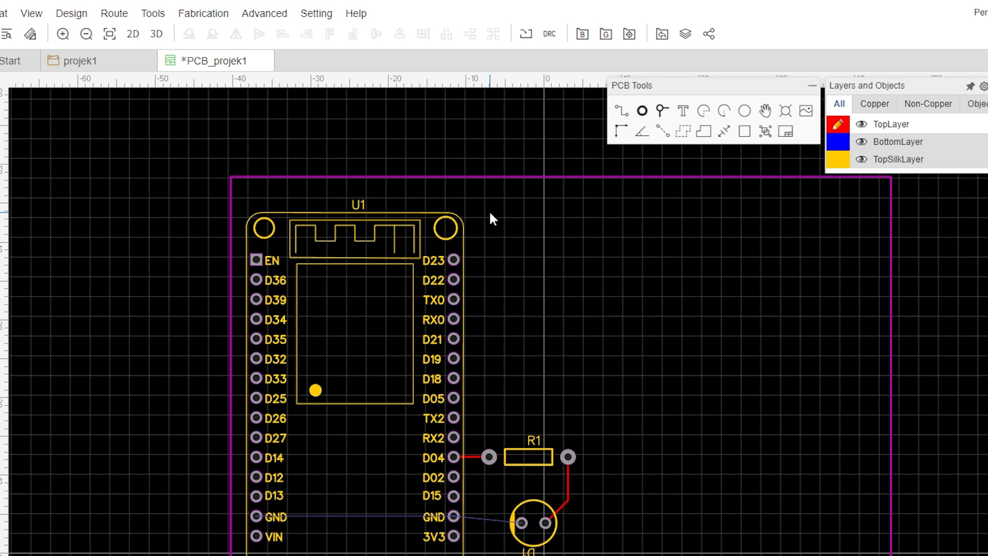
left_click(155, 34)
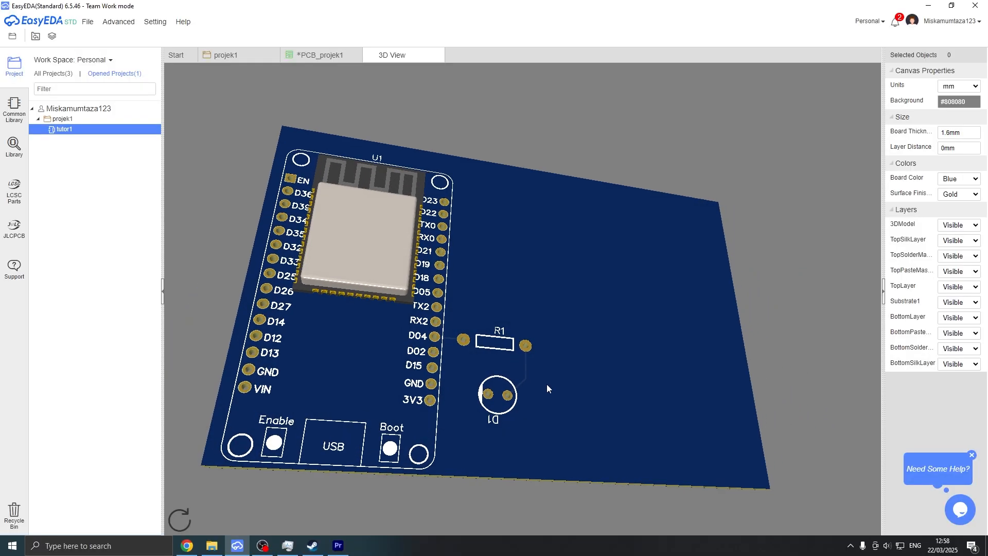
left_click_drag(547, 384, 505, 345)
left_click_drag(573, 364, 526, 398)
left_click_drag(543, 431, 553, 478)
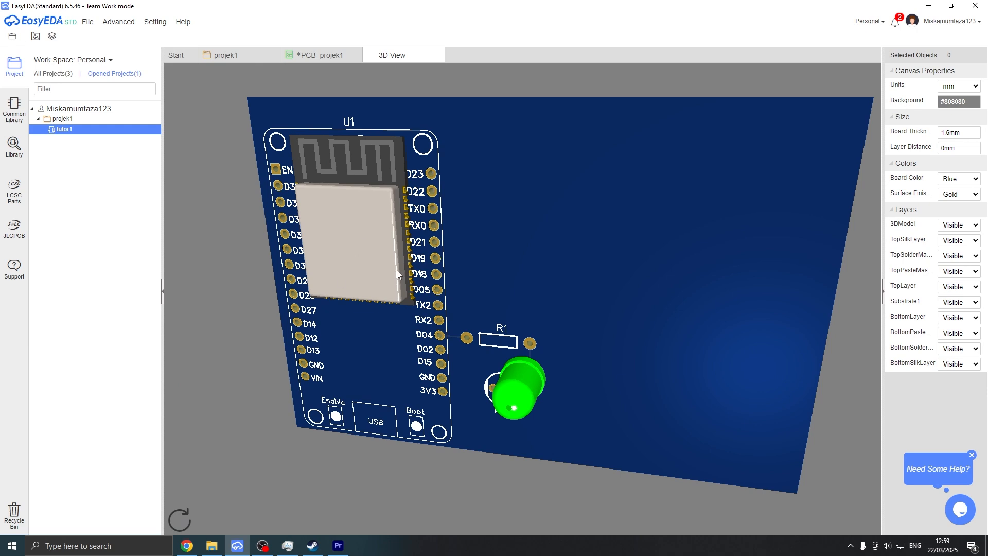
left_click_drag(570, 339, 547, 309)
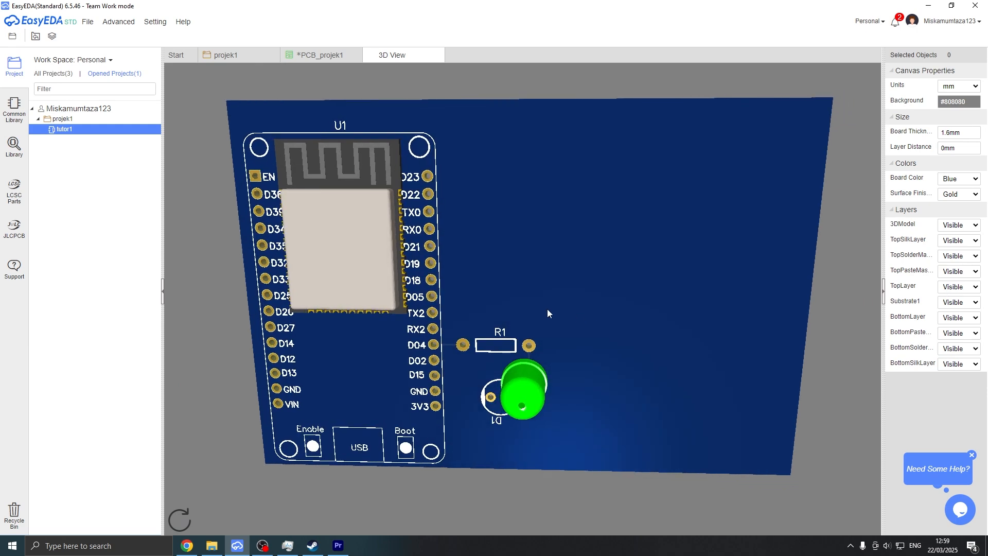
left_click_drag(419, 246, 482, 242)
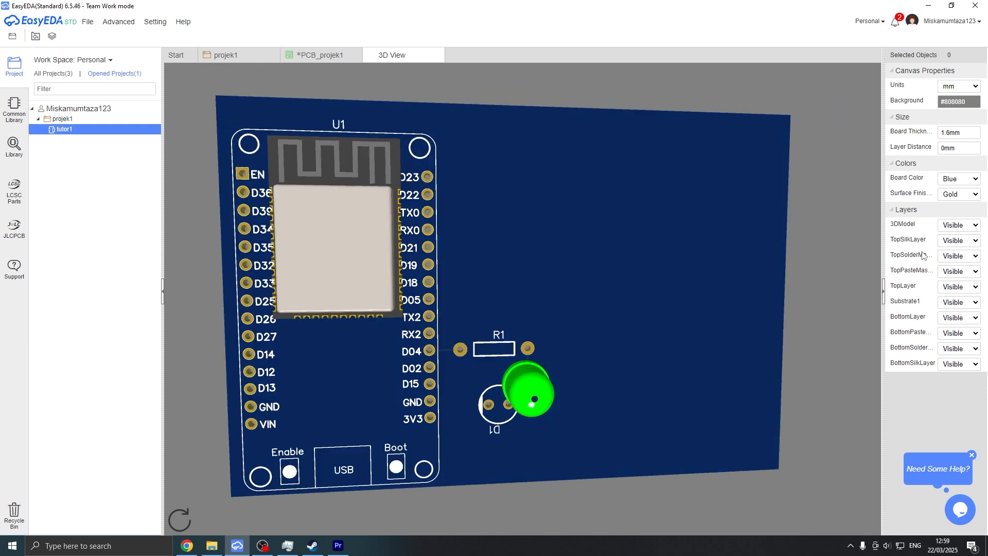
left_click_drag(471, 327, 513, 301)
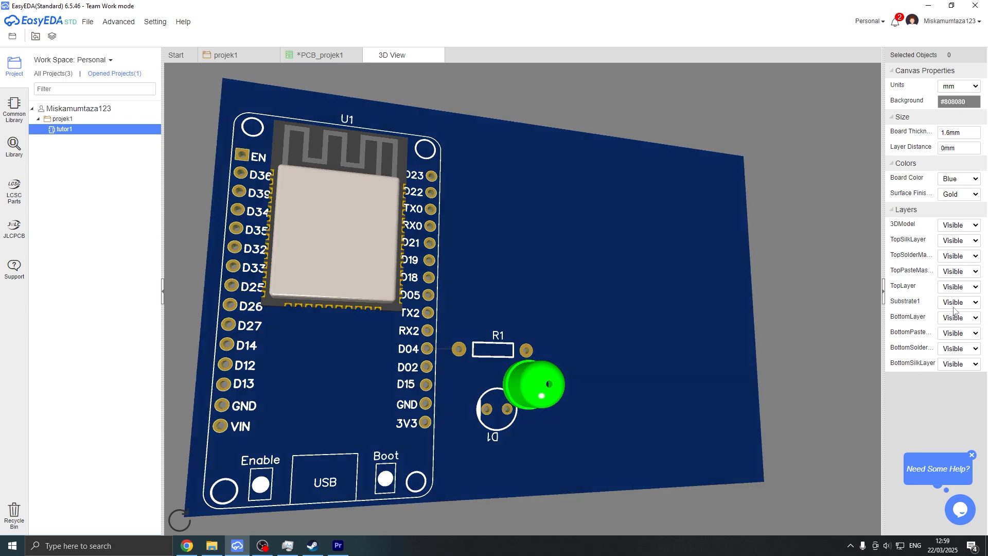
Set the 3DModel layer to Invisible in the 3D view.
left_click(974, 225)
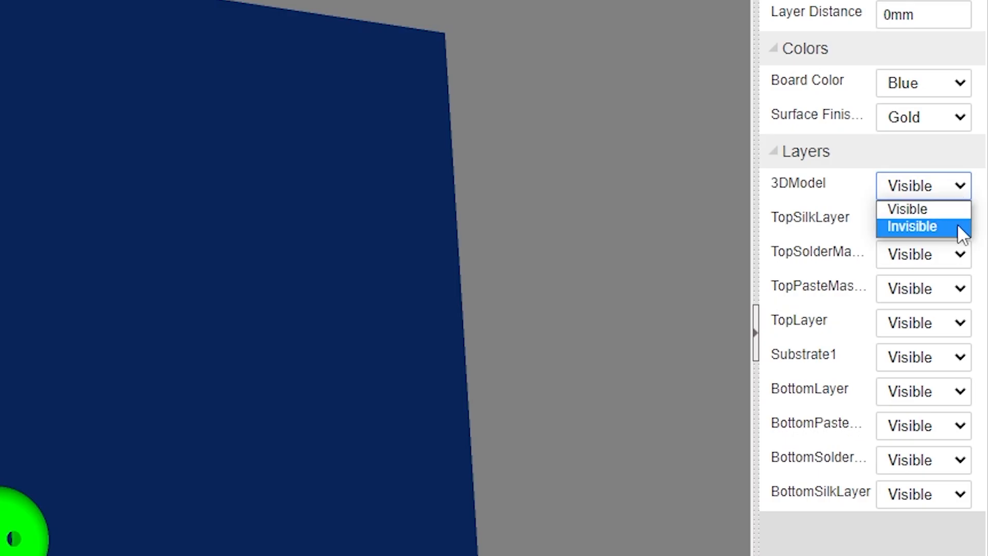
left_click(921, 227)
left_click_drag(651, 351, 617, 391)
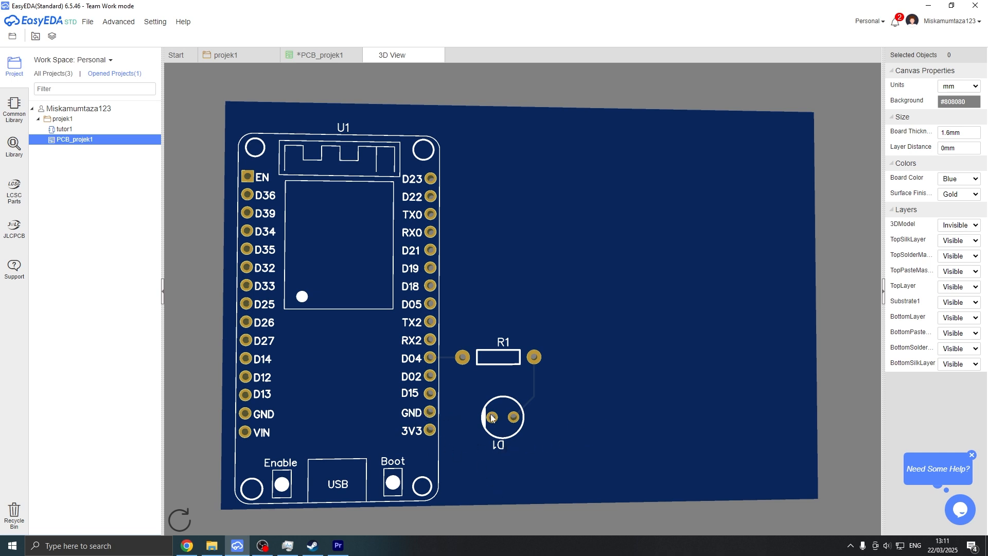
left_click_drag(408, 339, 433, 322)
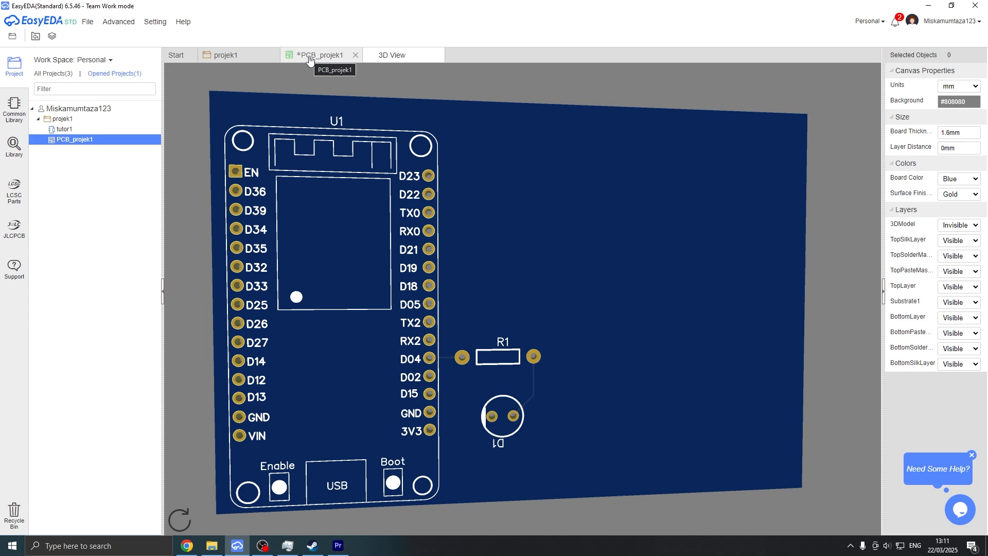
Return to the PCB editor and draw a GND copper area covering the ESP32 module, R1 and D1.
left_click(309, 58)
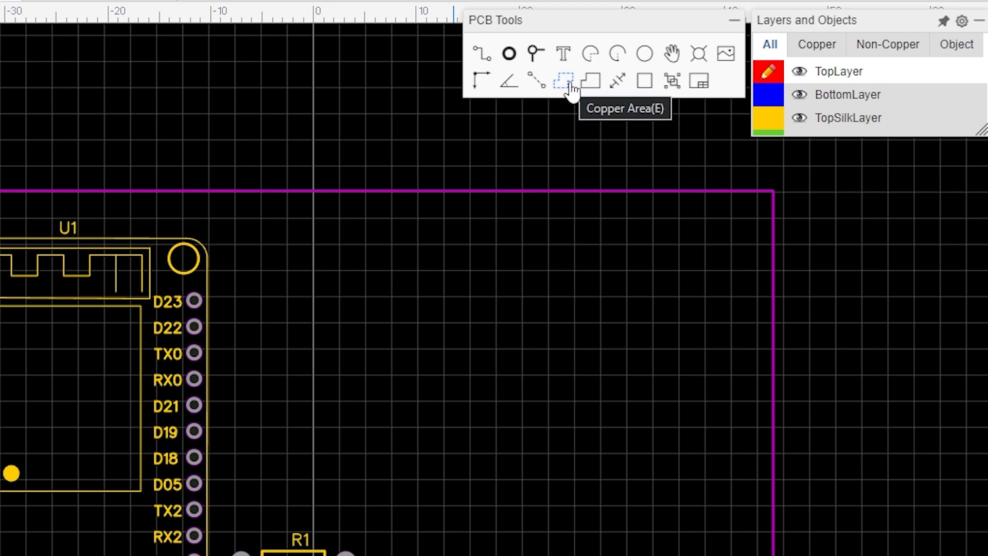
left_click(570, 88)
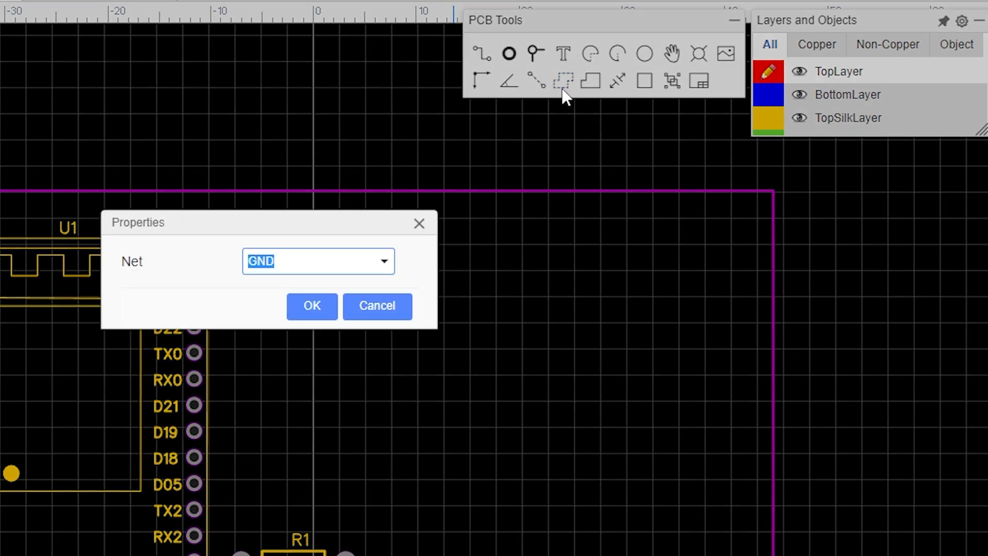
left_click(390, 264)
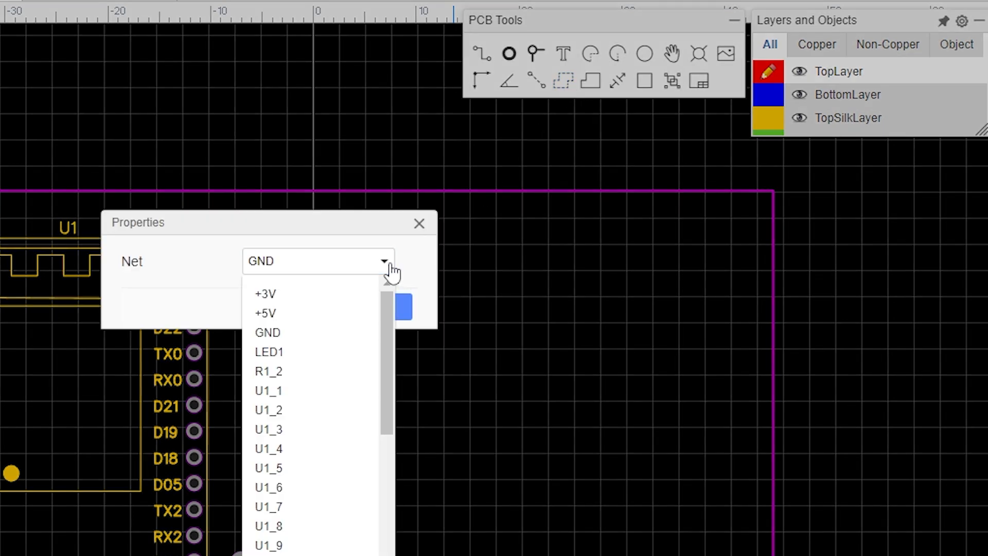
left_click(442, 280)
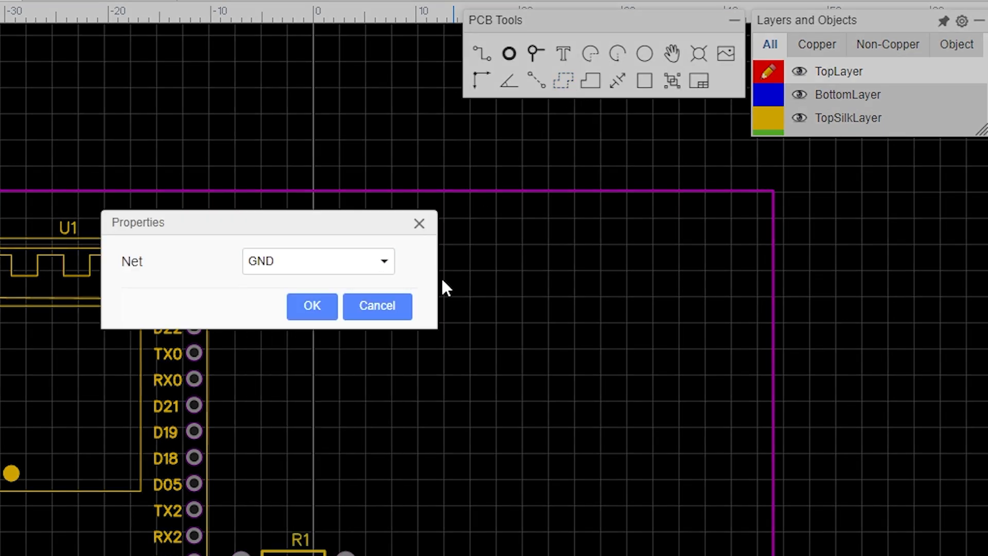
left_click(311, 306)
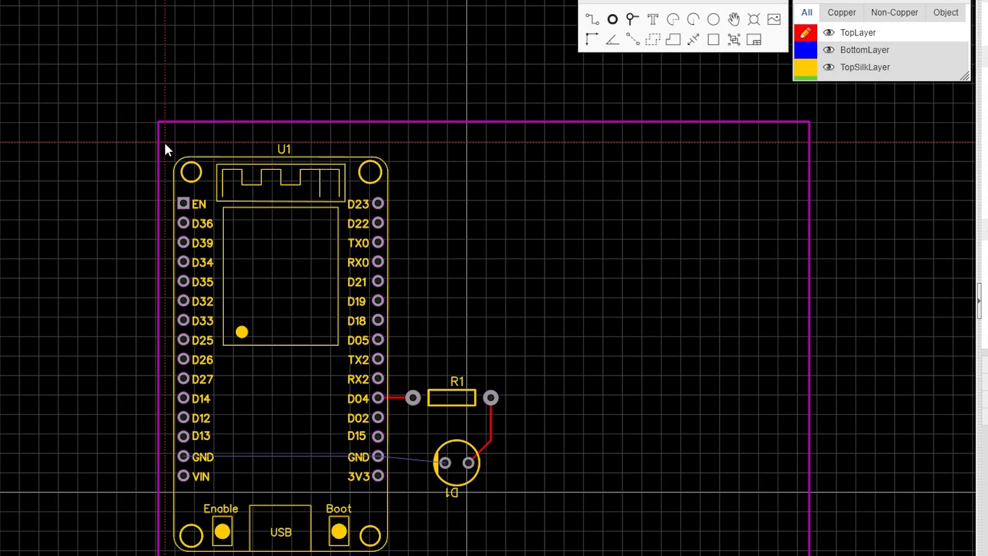
left_click(165, 143)
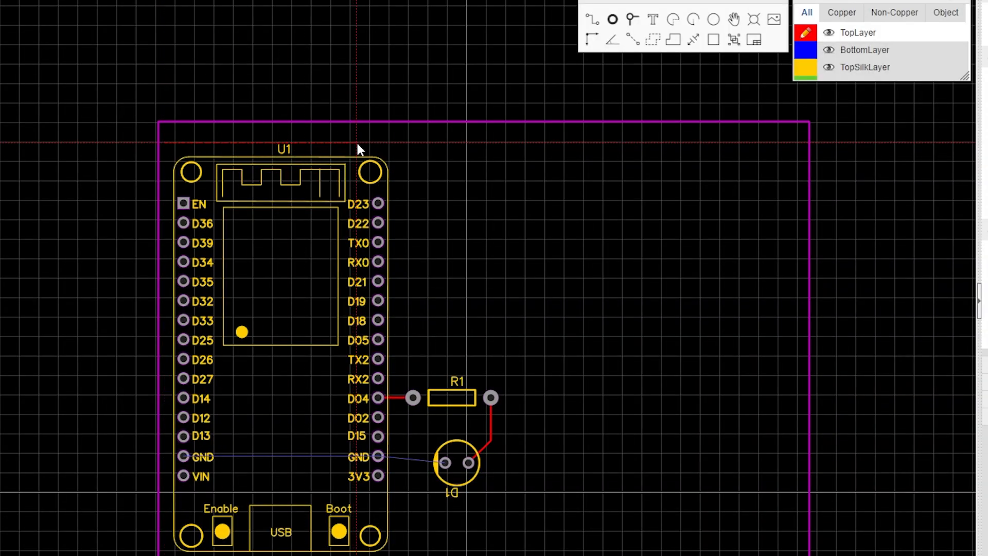
left_click(418, 160)
left_click(448, 143)
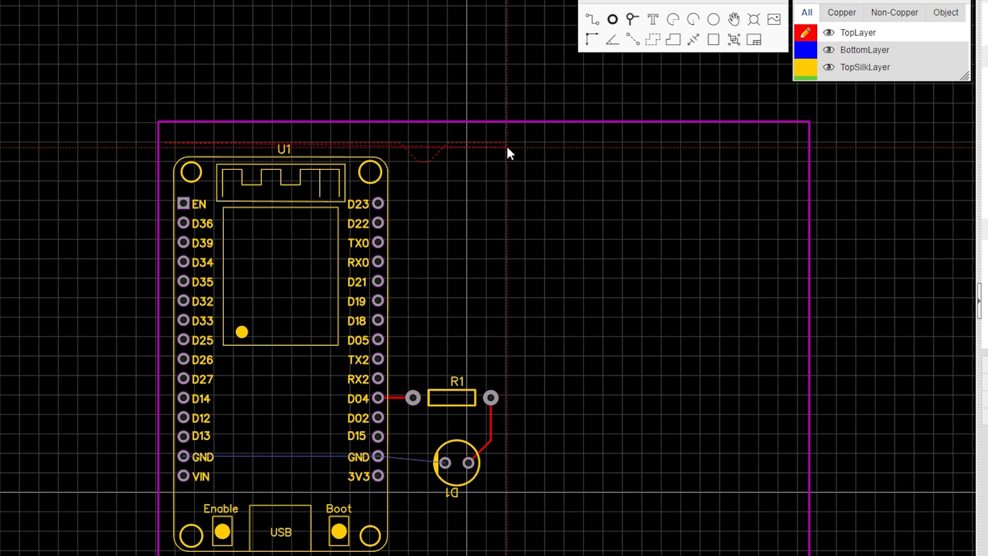
left_click(507, 142)
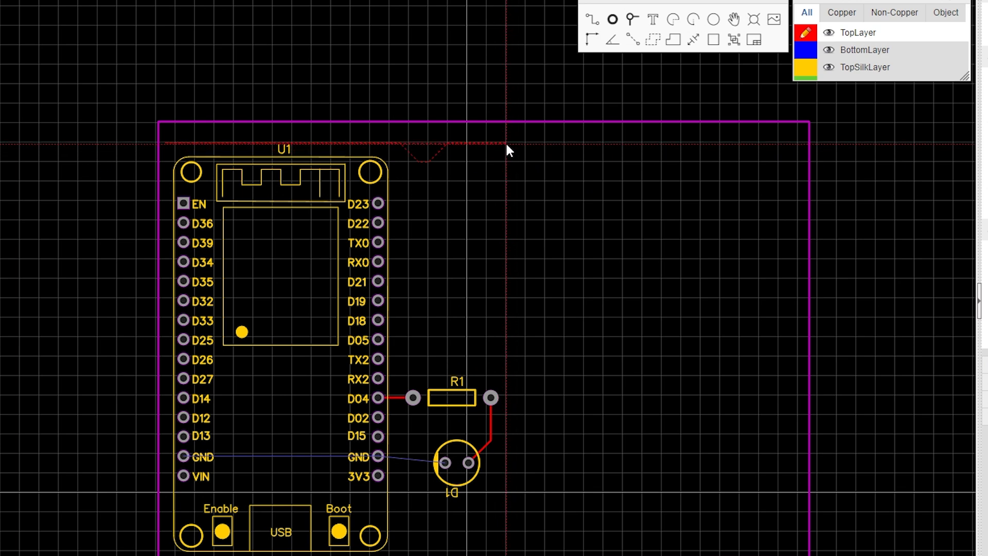
left_click(507, 548)
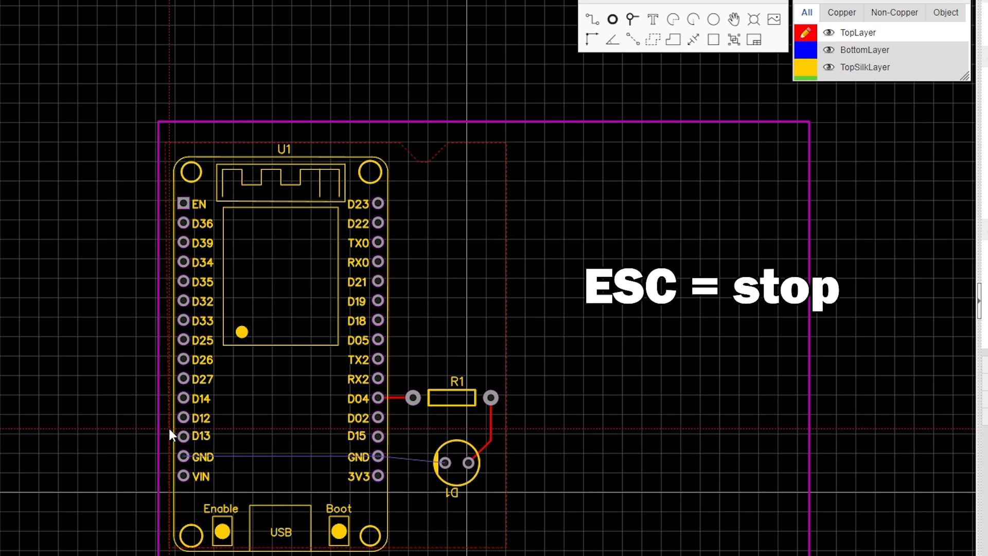
key("Escape")
left_click(201, 265)
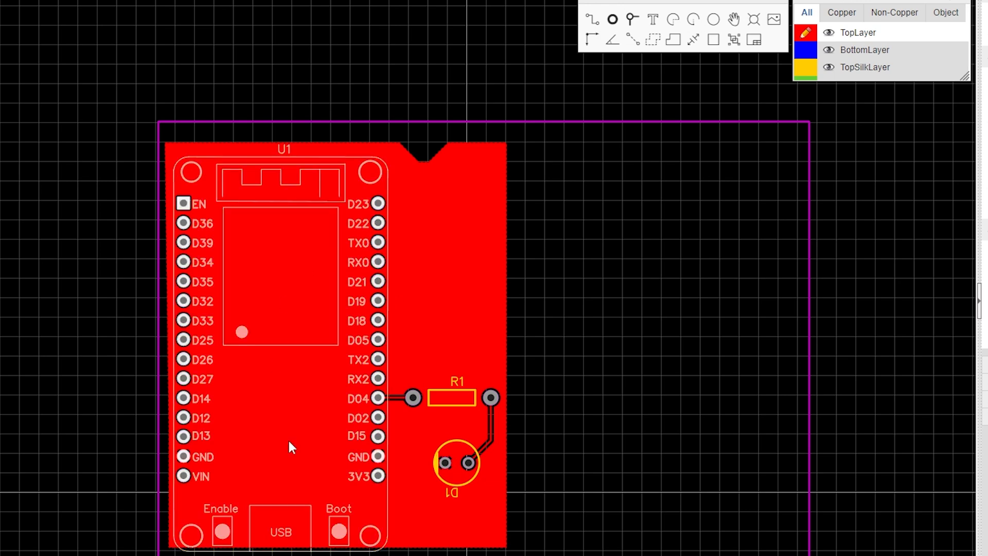
Zoom in and pan around the copper area to inspect the pads and tracks.
left_click(321, 180)
scroll(445, 468, "up", 5)
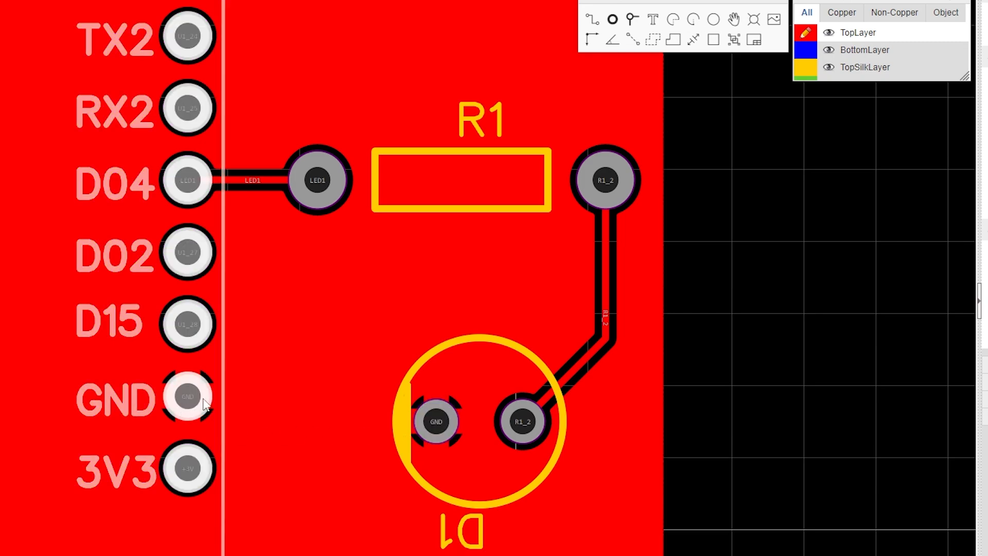
right_click_drag(206, 406, 804, 383)
right_click_drag(373, 380, 530, 376)
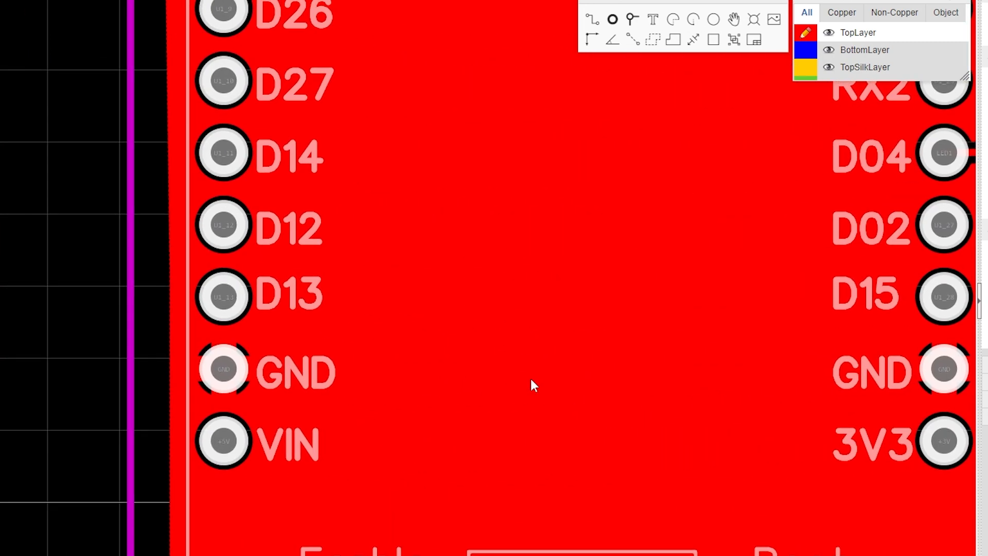
scroll(232, 378, "down", 3)
right_click_drag(625, 410, 467, 509)
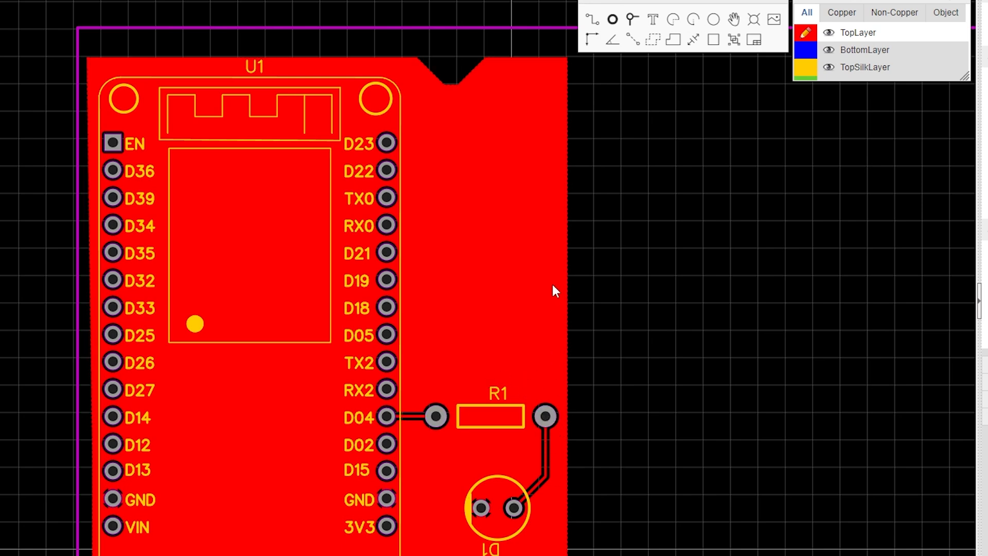
Route a track from the D18 pad out beyond the copper area's right edge.
key("w")
left_click(387, 306)
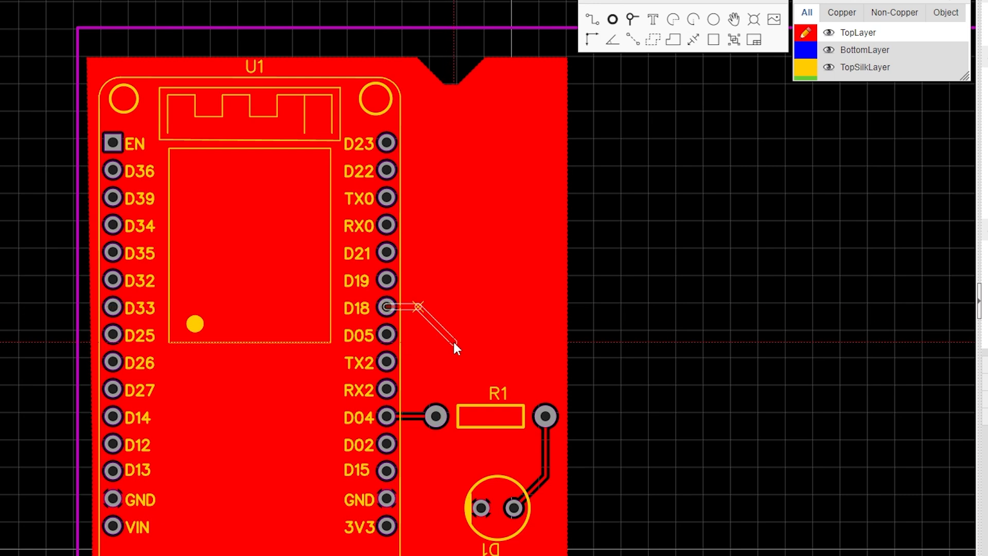
left_click(456, 340)
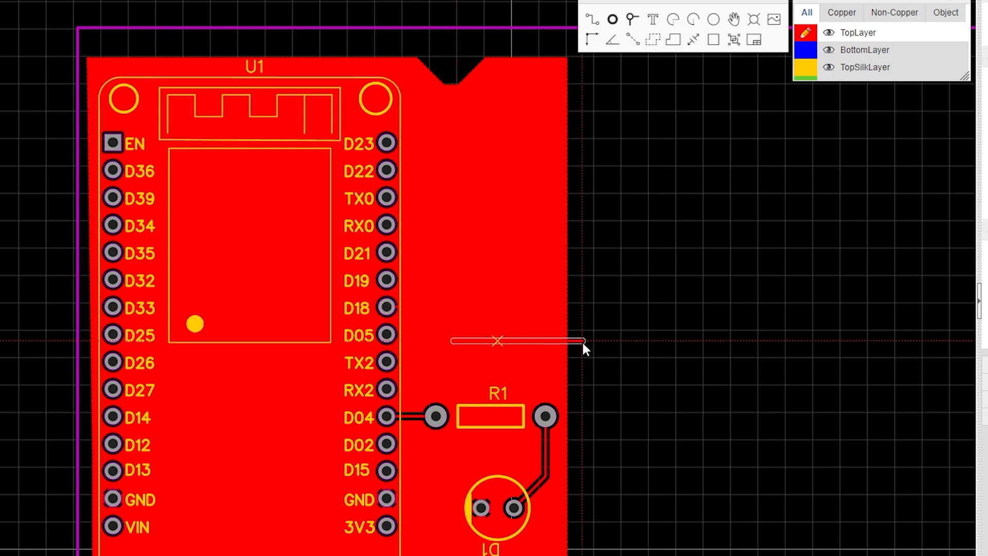
left_click(583, 342)
right_click(582, 341)
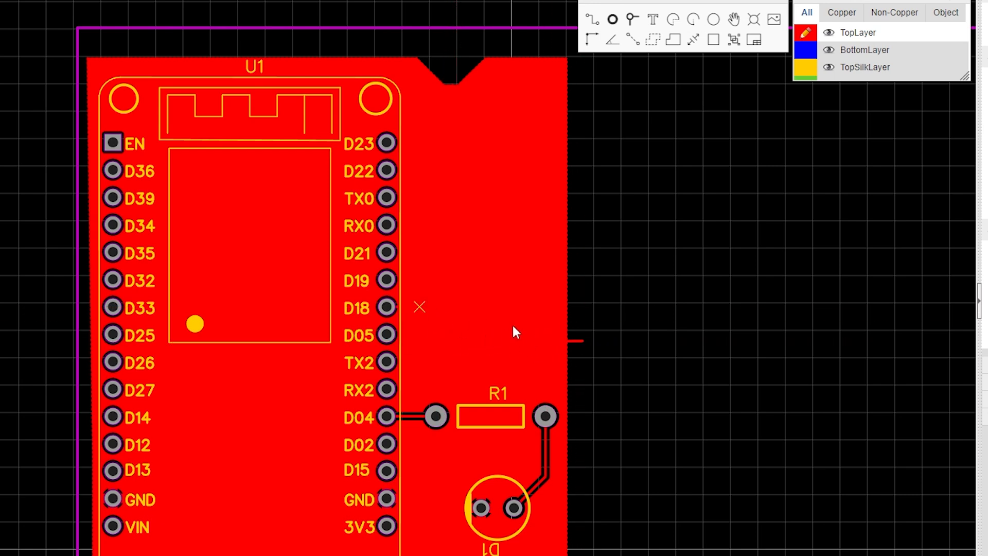
Select the copper area and rebuild it around the new track.
left_click(529, 297)
left_click(578, 164)
left_click(567, 168)
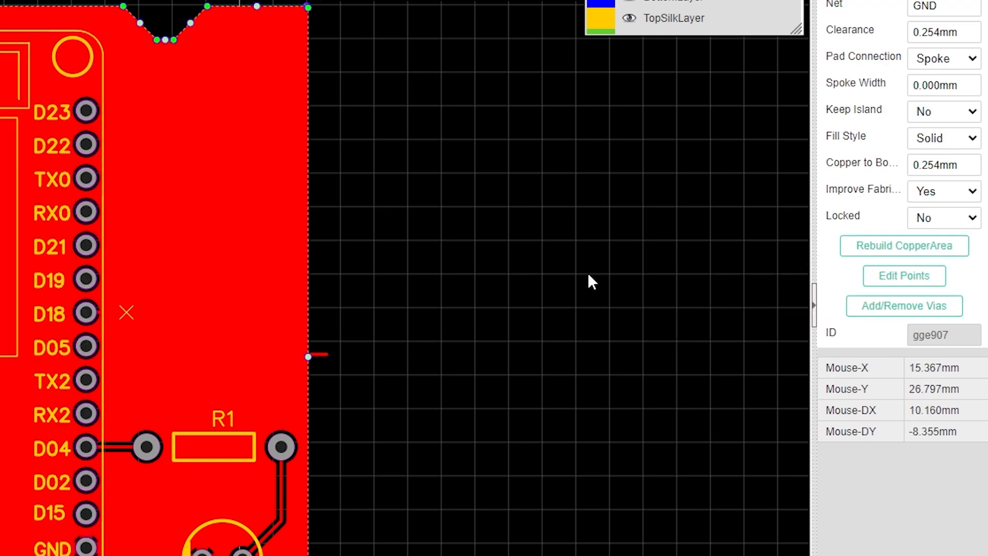
left_click(924, 247)
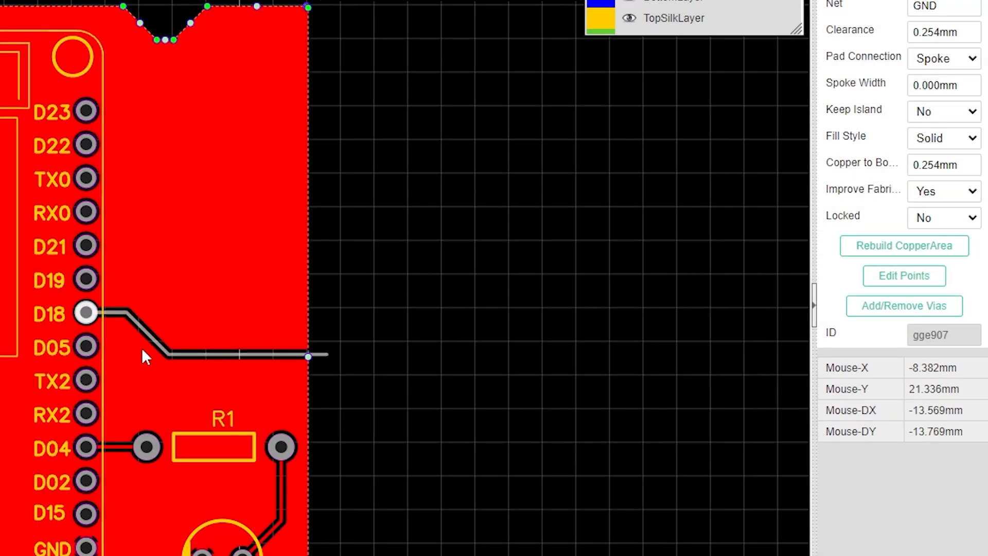
left_click(262, 287)
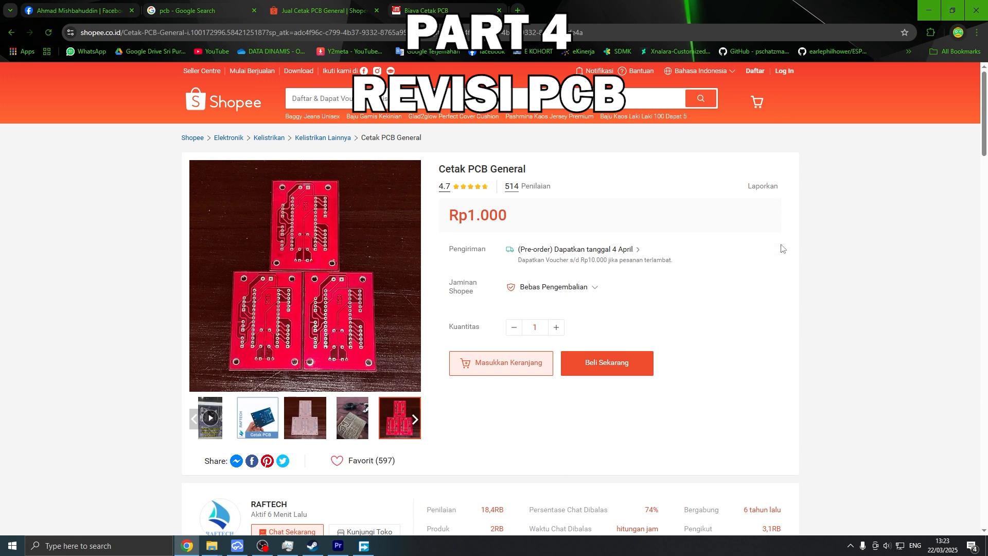
Browse the Shopee PCB printing listing in the browser.
scroll(782, 249, "down", 2)
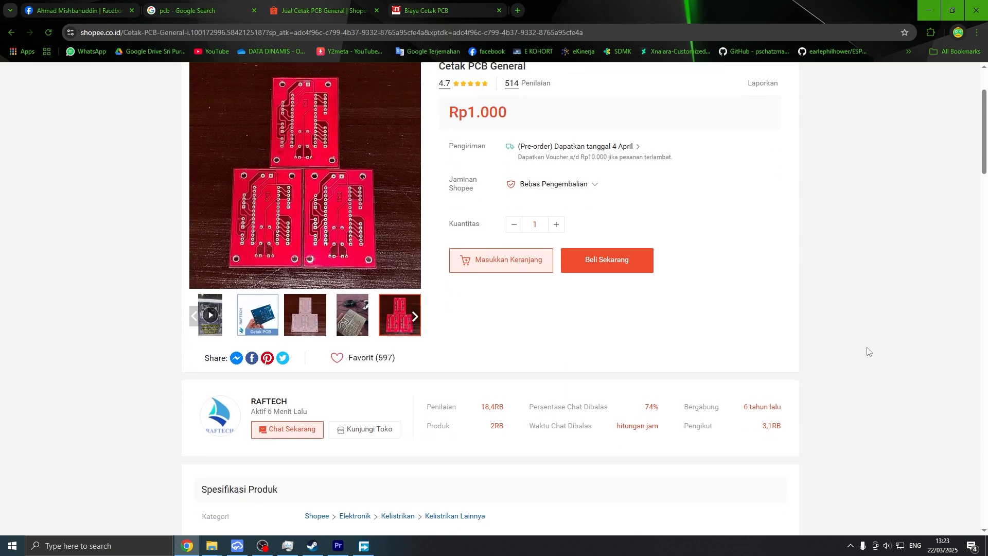
scroll(869, 351, "down", 2)
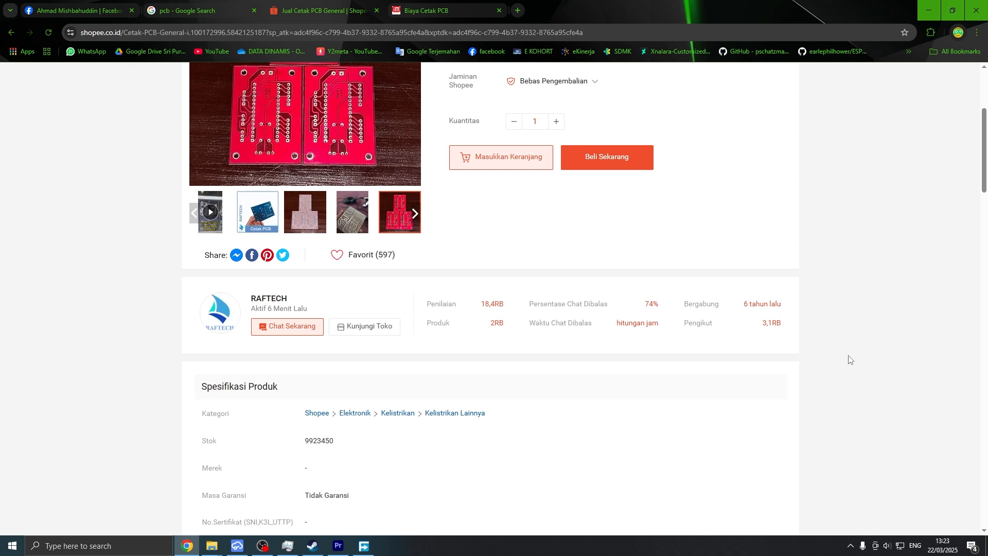
left_click_drag(287, 297, 252, 294)
left_click(443, 7)
left_click_drag(208, 203, 265, 259)
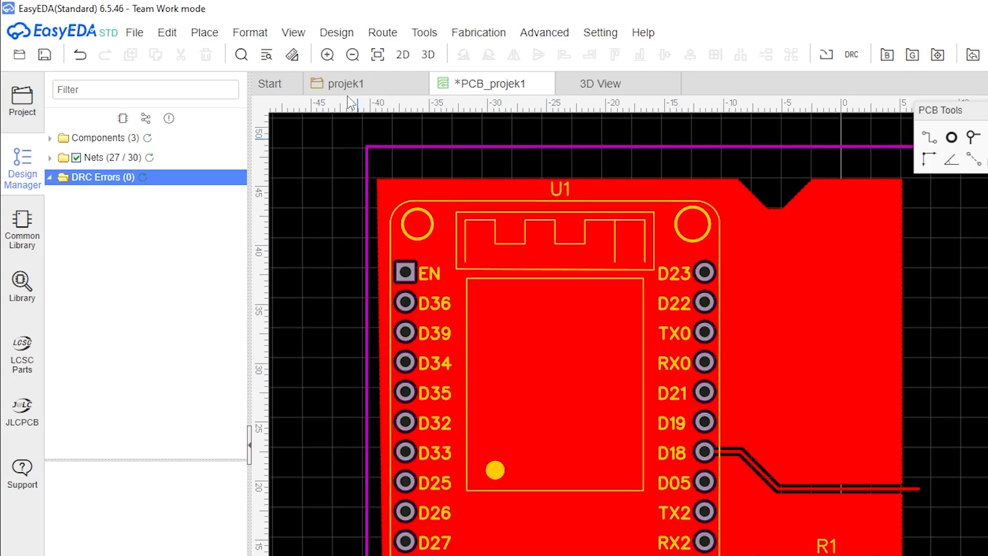
Set the design rules to track width 0.3, clearance 0.5, via diameter 0.8 and via drill 0.8 mm.
left_click(340, 37)
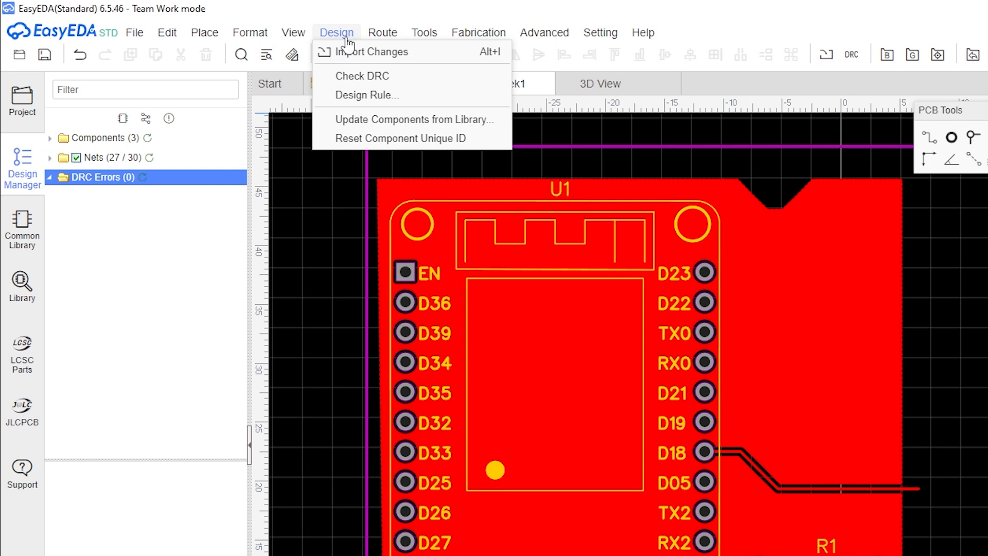
left_click(366, 99)
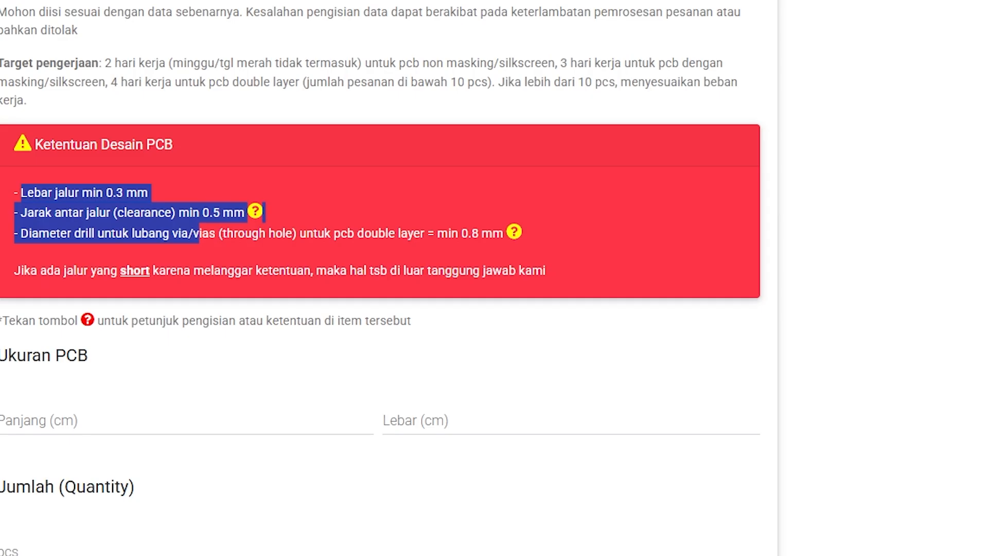
left_click(420, 171)
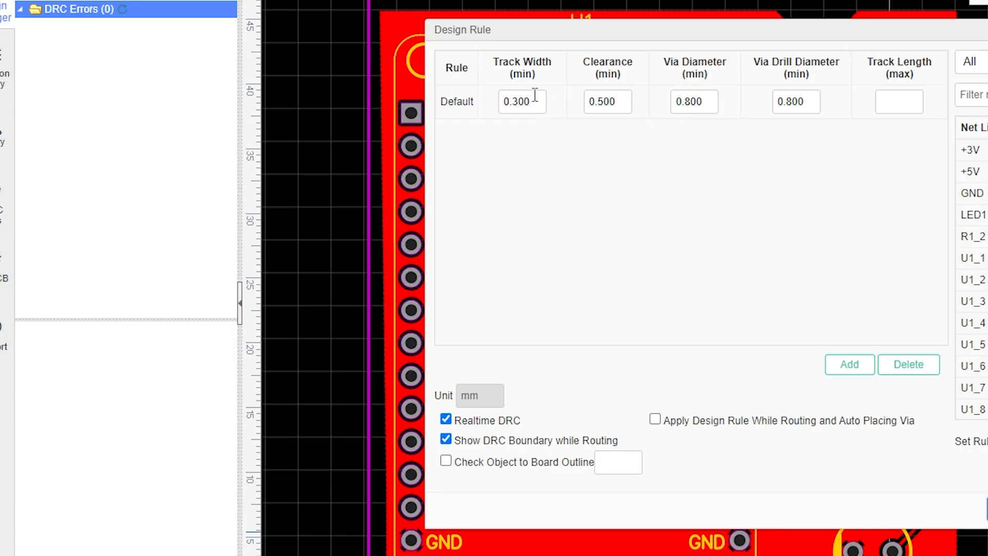
left_click_drag(538, 104, 488, 106)
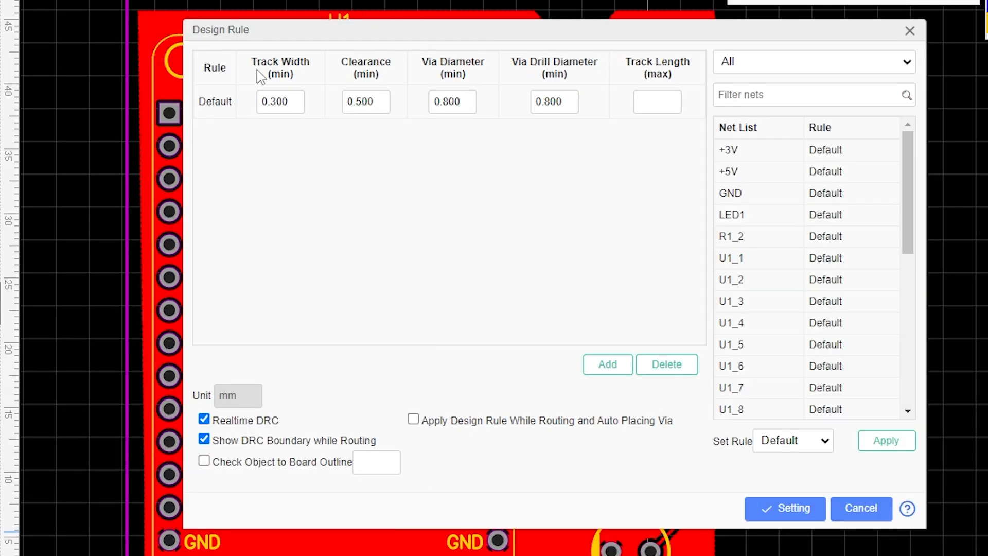
left_click_drag(291, 103, 278, 111)
type("30")
left_click(318, 175)
left_click_drag(293, 103, 279, 102)
type("0.3")
left_click(355, 183)
left_click(787, 510)
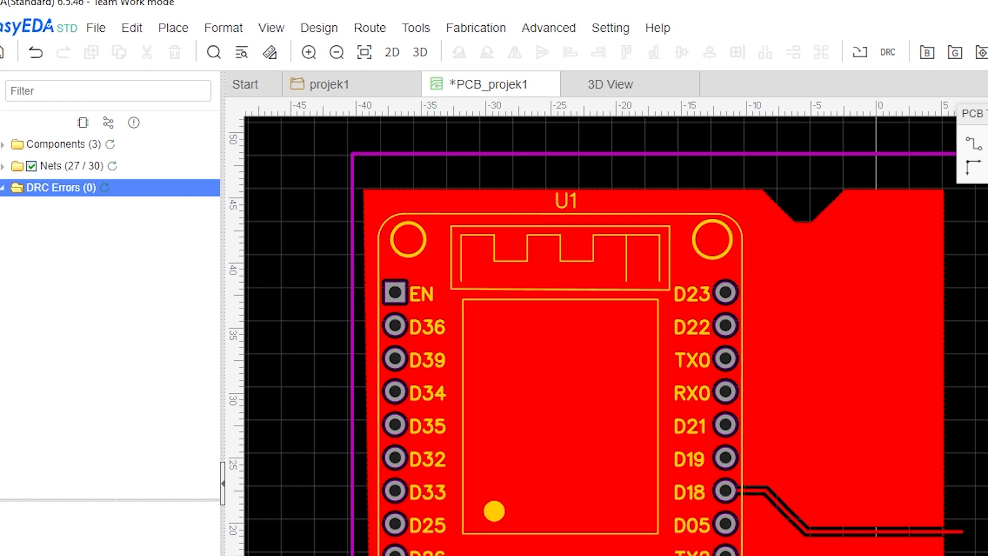
Run a design rule check, then rebuild the GND copper area.
left_click(888, 55)
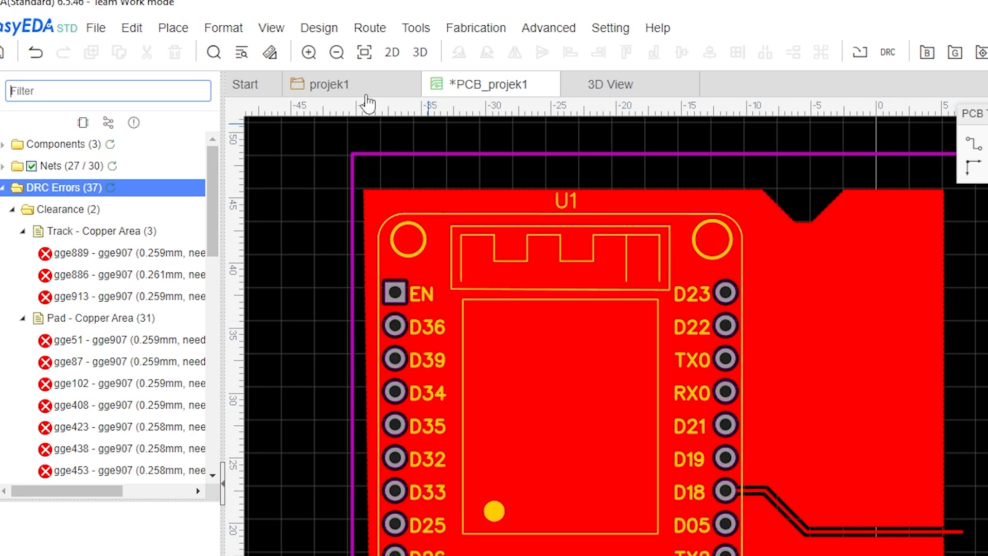
mouse_move(319, 28)
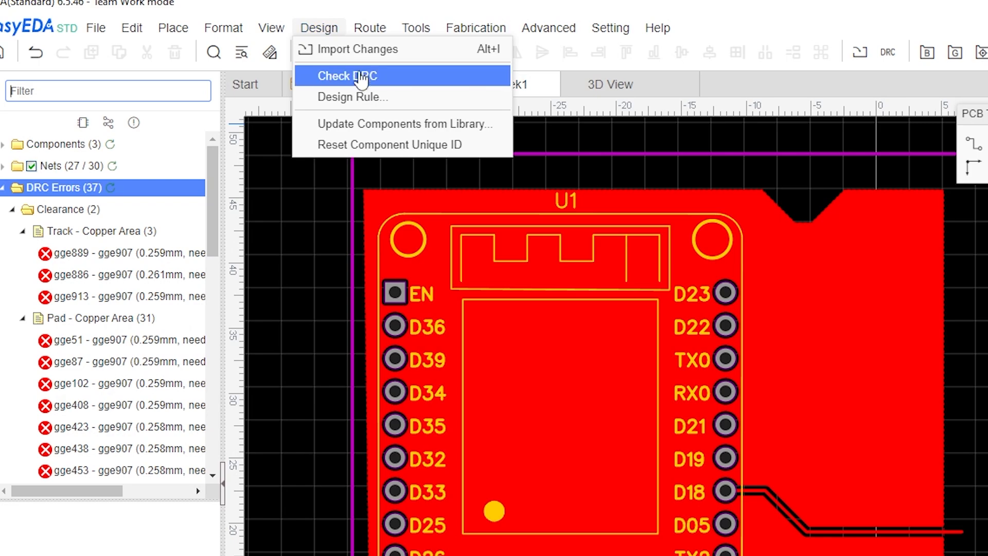
left_click(375, 98)
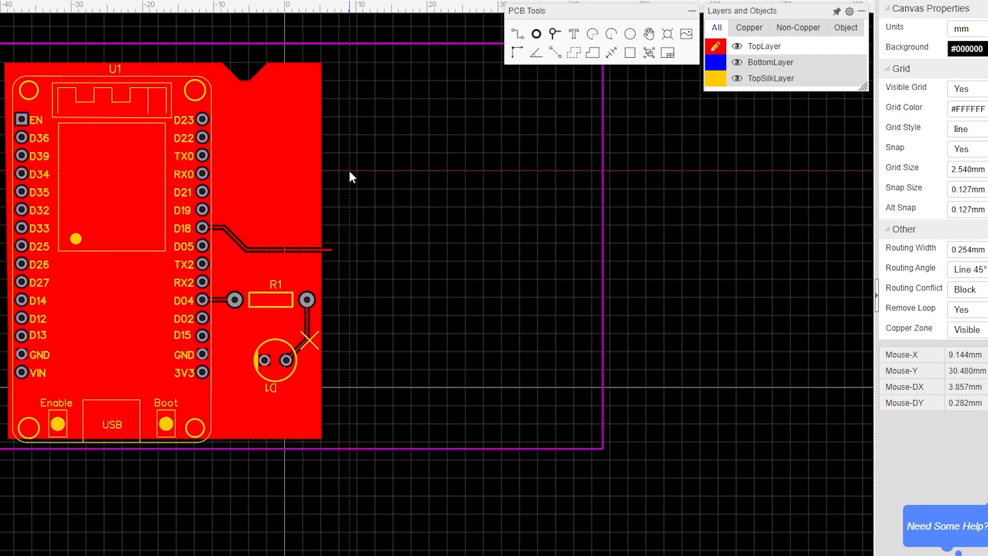
left_click(321, 183)
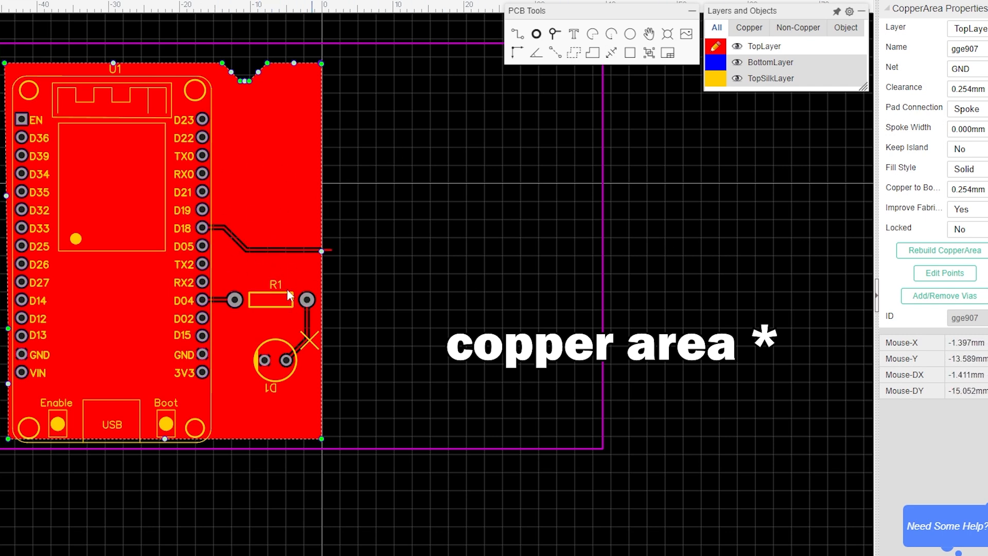
left_click(973, 252)
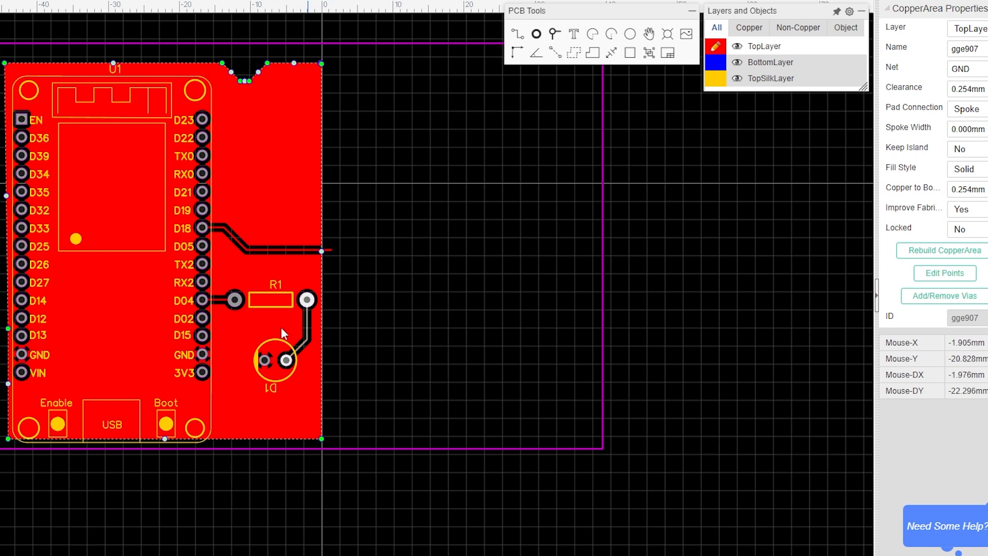
Set the width of the track from D18 to 0.3 mm.
left_click(302, 249)
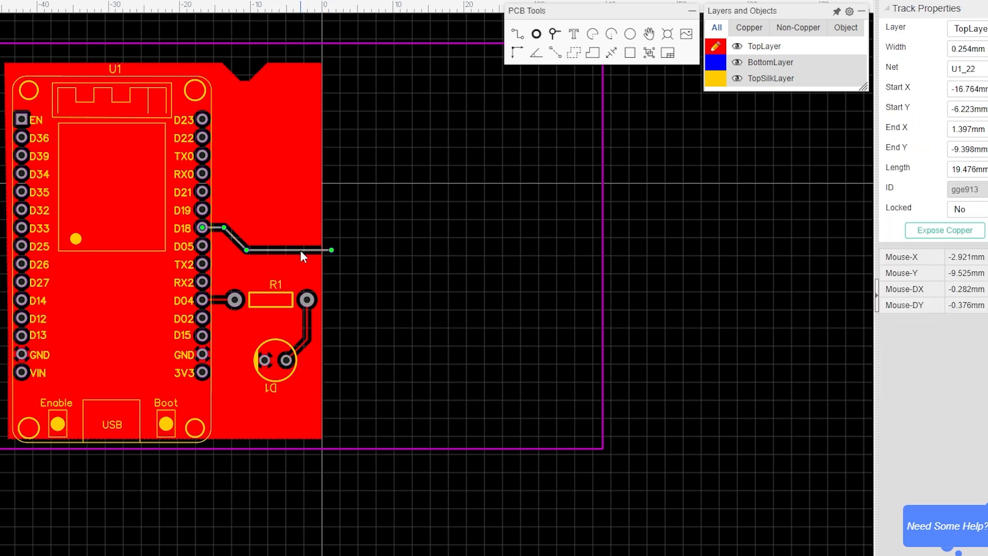
left_click(984, 49)
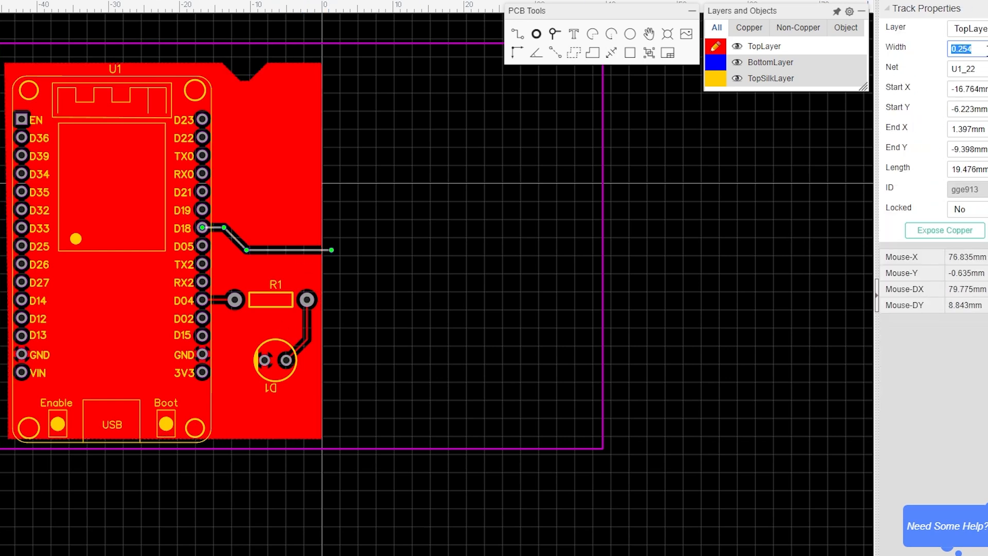
type("0.3")
left_click(219, 300)
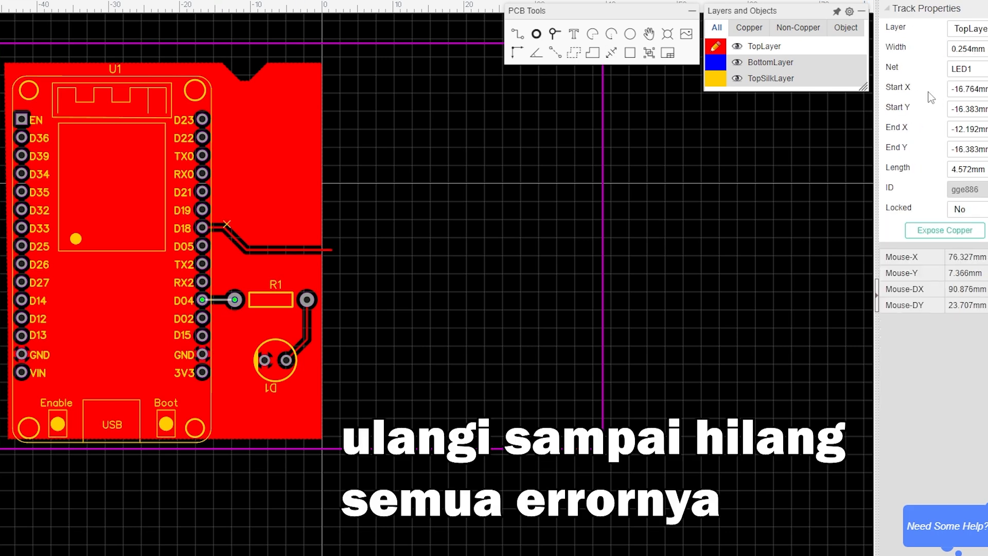
Set the widths of the remaining LED tracks to 0.3 mm.
left_click(978, 49)
type("0.3")
left_click(307, 328)
left_click(978, 49)
type("0.3")
left_click(310, 205)
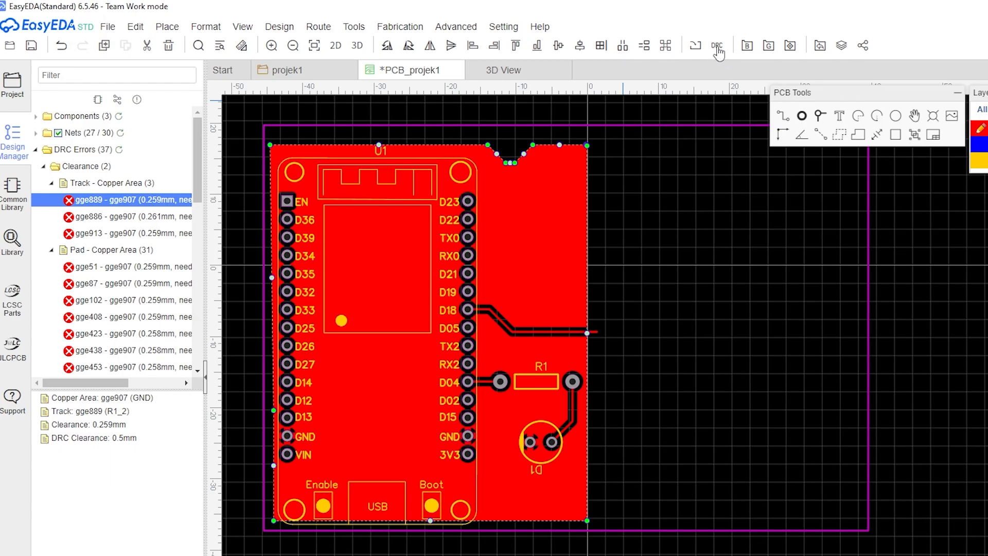
Run the design rule check again on the board.
left_click(717, 46)
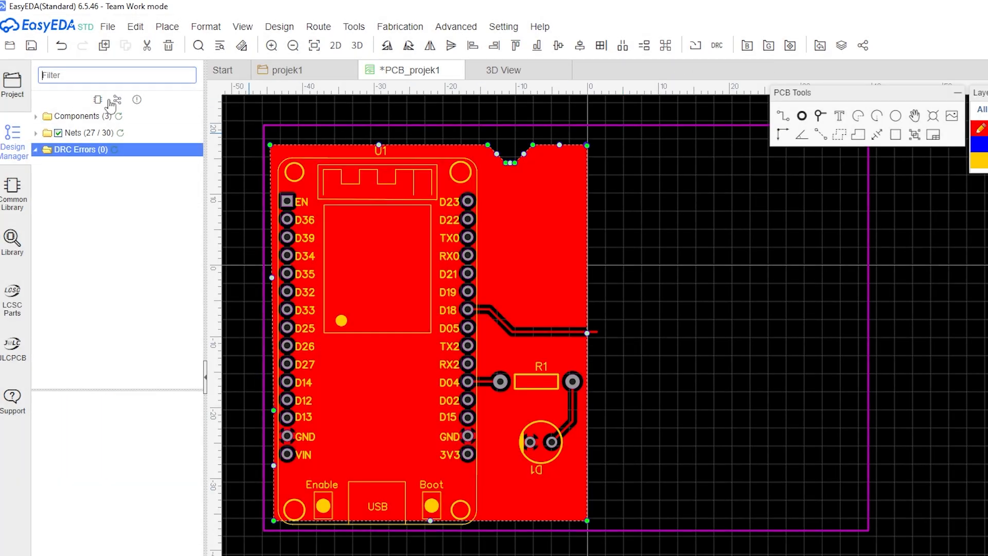
right_click_drag(677, 302, 804, 292)
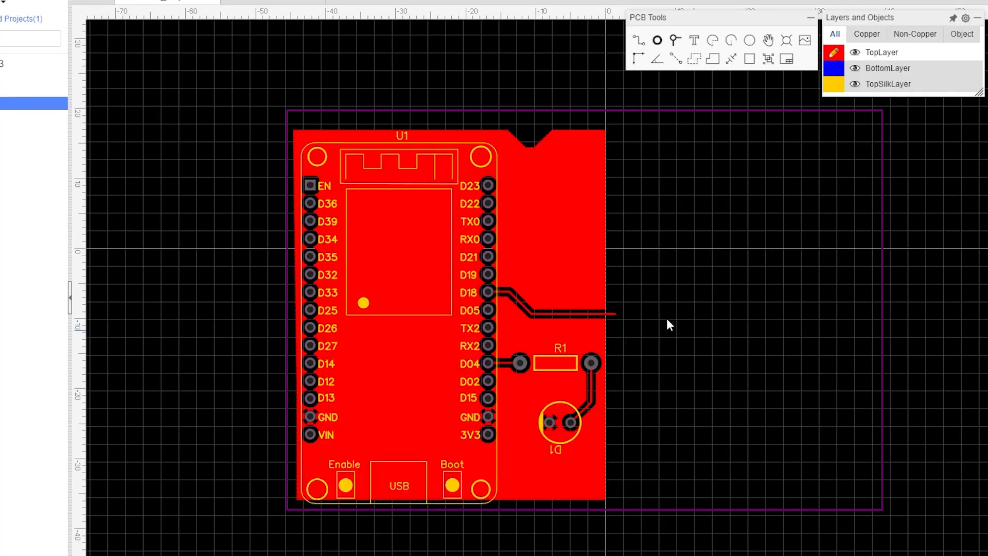
left_click(883, 374)
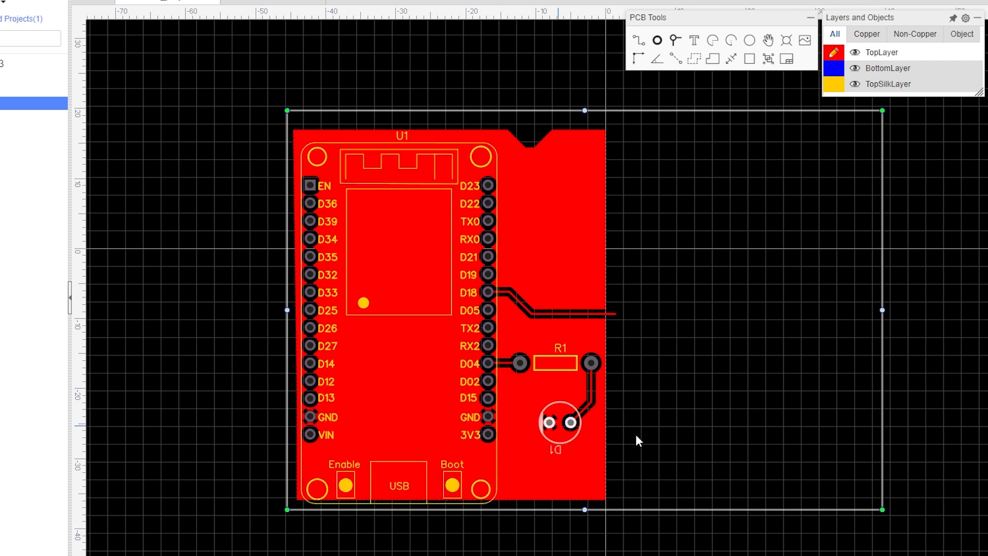
left_click_drag(882, 350, 629, 305)
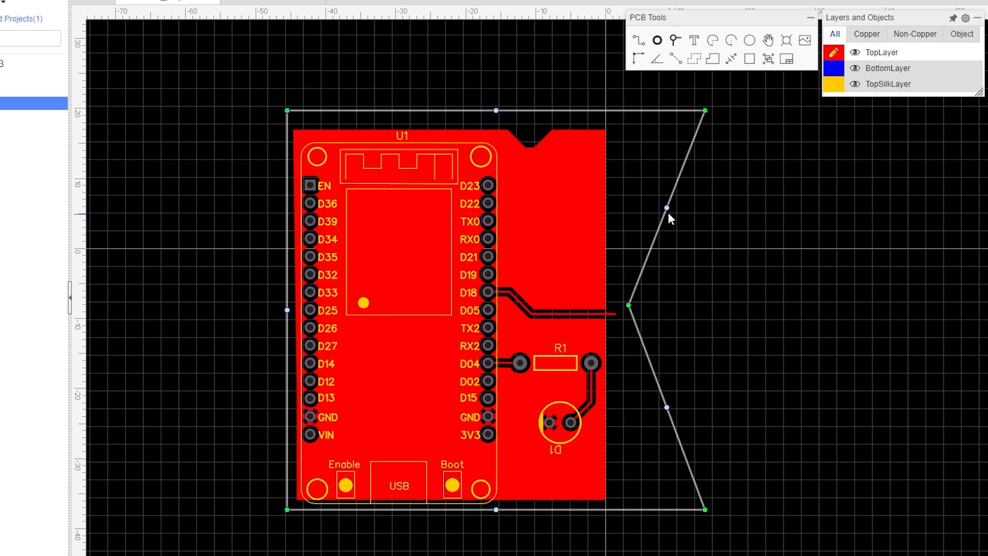
left_click_drag(667, 208, 706, 265)
left_click_drag(667, 407, 711, 442)
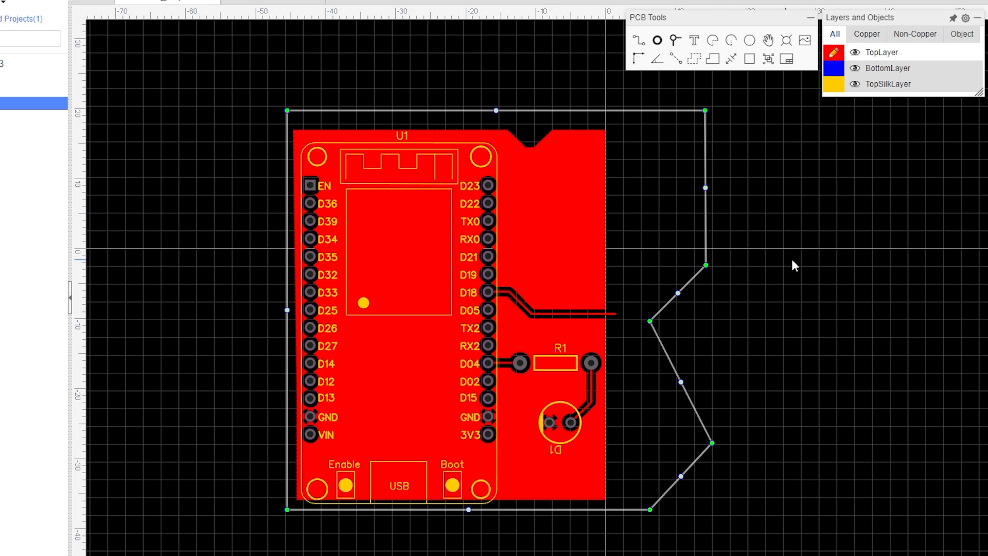
Delete the existing board outline.
left_click(707, 228)
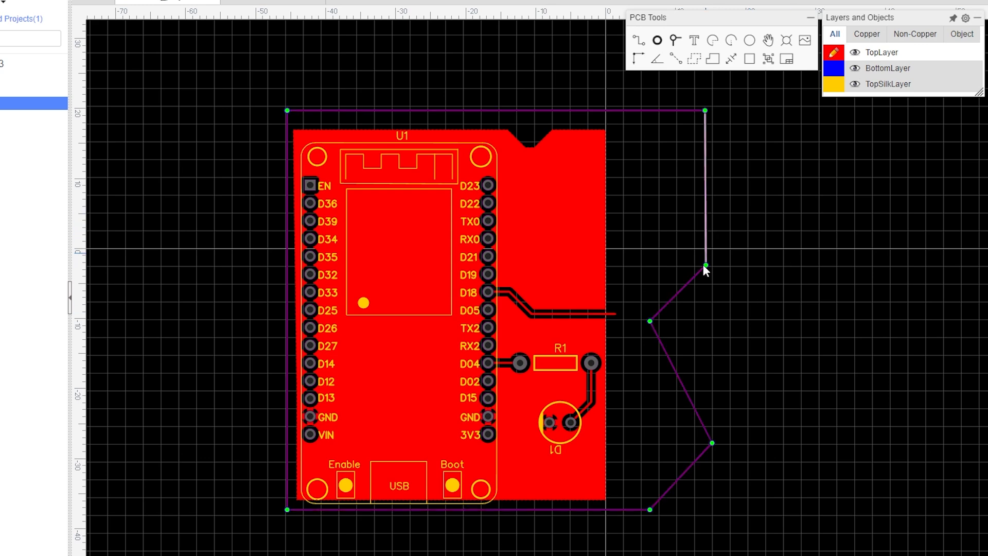
left_click(691, 279)
key("Delete")
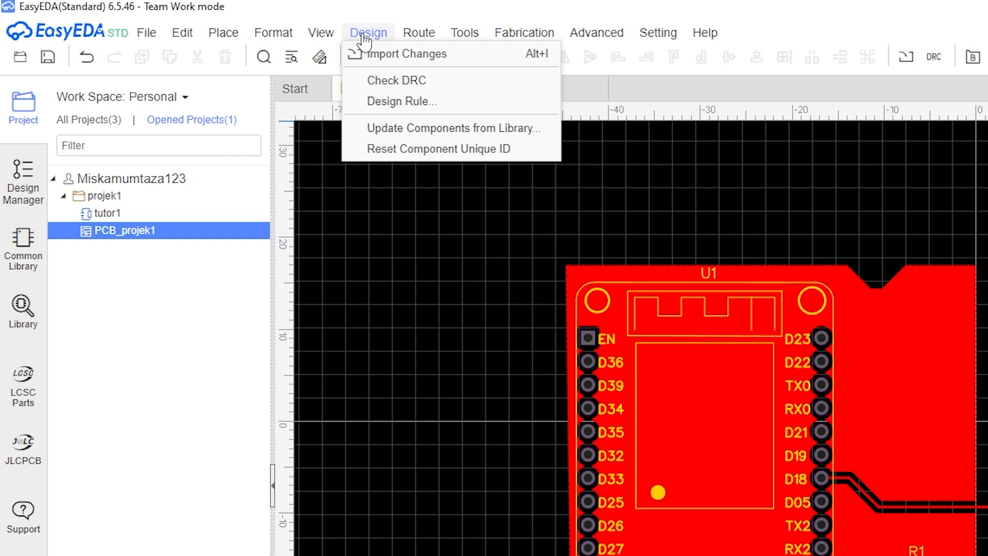
Apply a rectangular board outline with Set Board Outline, width 46.990 mm and height 54.356 mm.
mouse_move(463, 36)
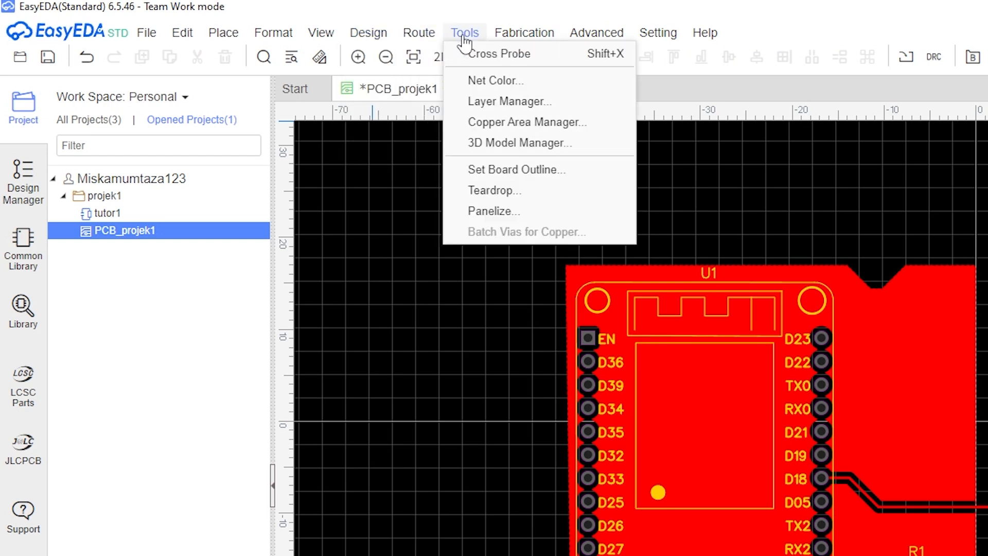
left_click(519, 173)
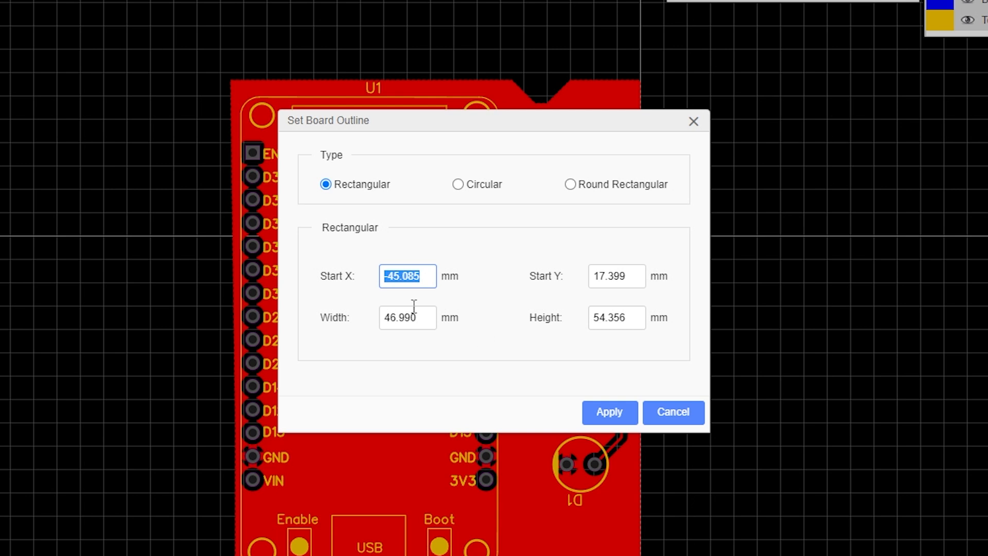
left_click_drag(431, 317, 373, 318)
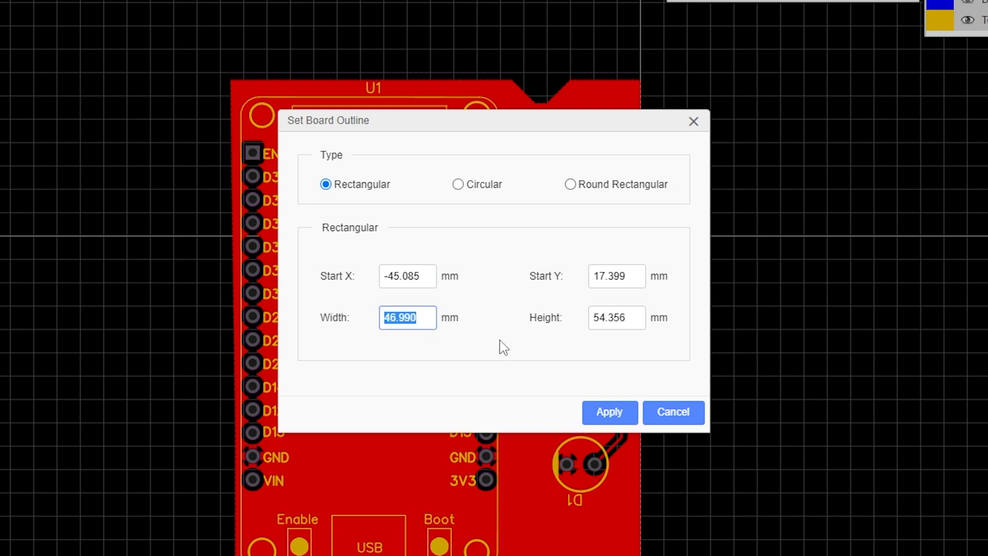
left_click(628, 412)
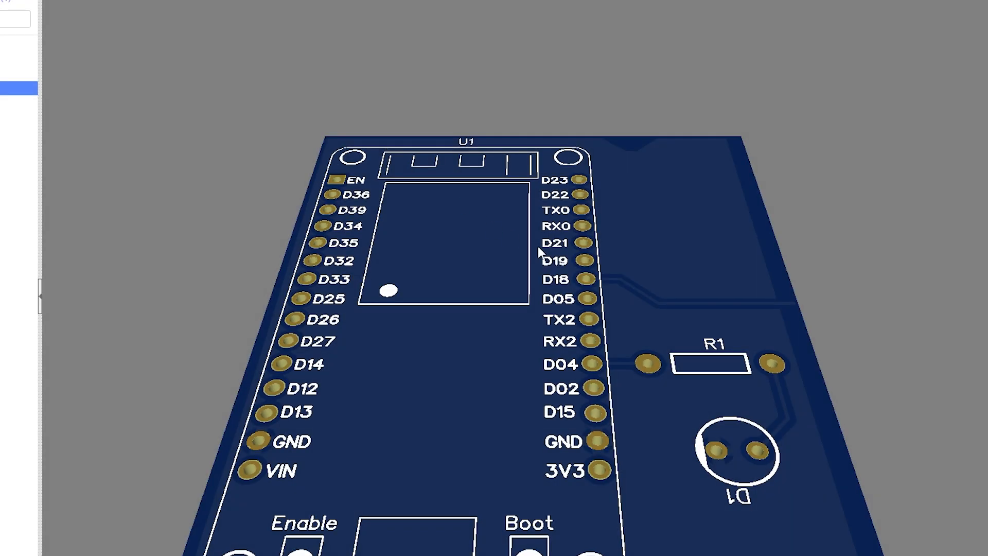
Generate the Gerber fabrication file after a DRC check and save the zip to Downloads.
left_click_drag(539, 245, 657, 267)
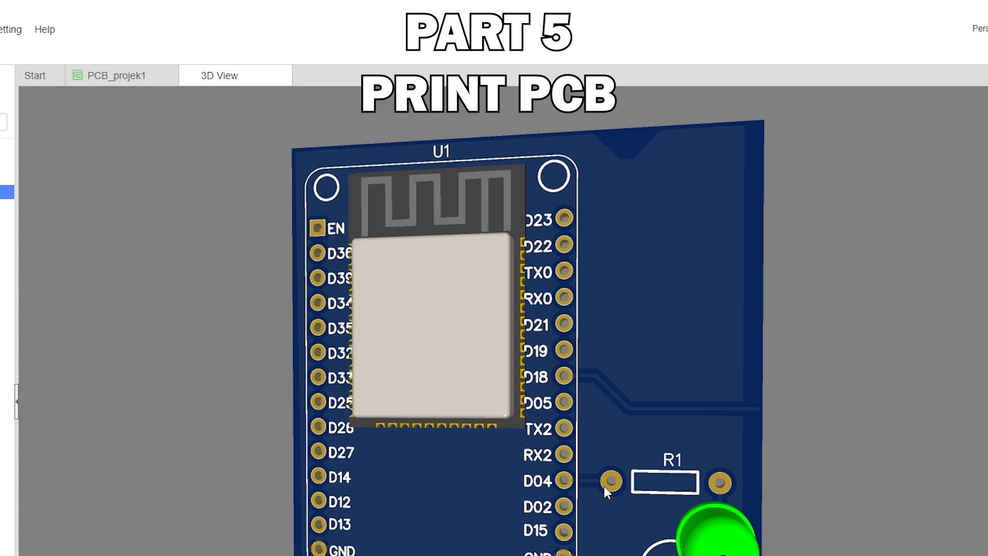
left_click(111, 82)
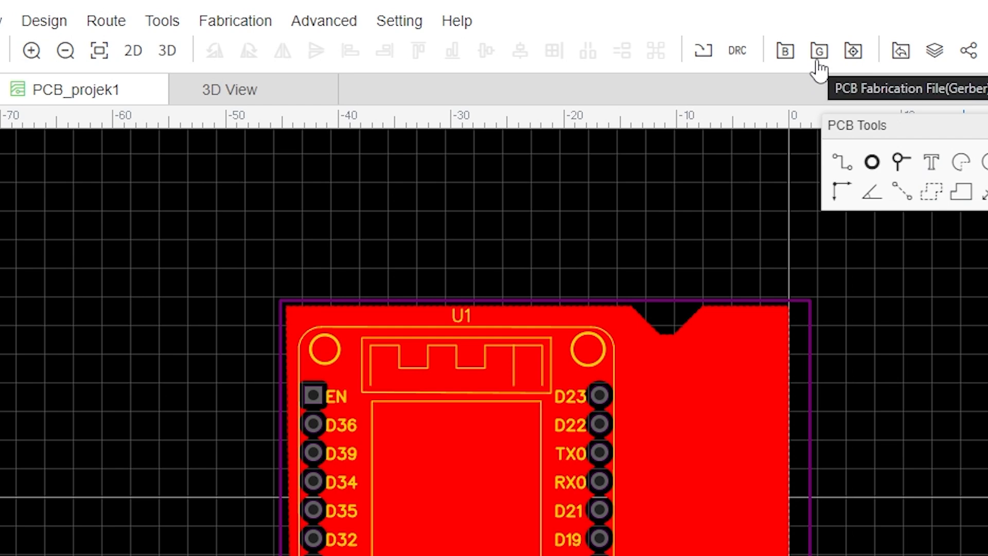
left_click(819, 57)
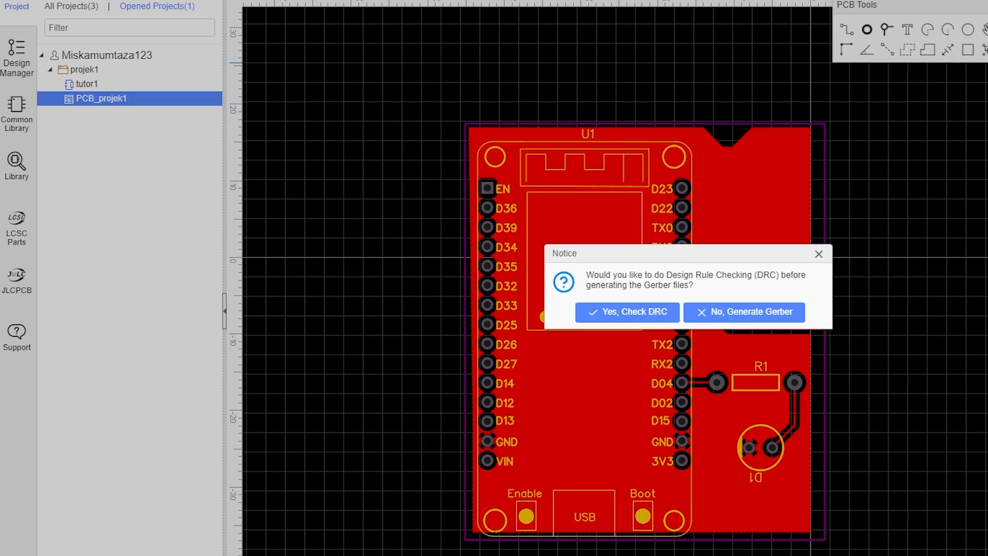
left_click(637, 314)
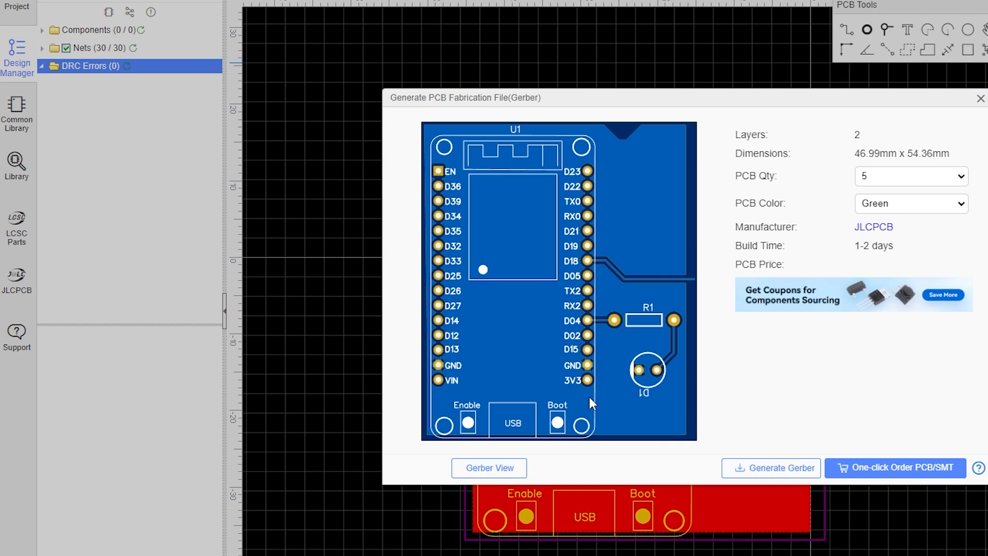
left_click(760, 465)
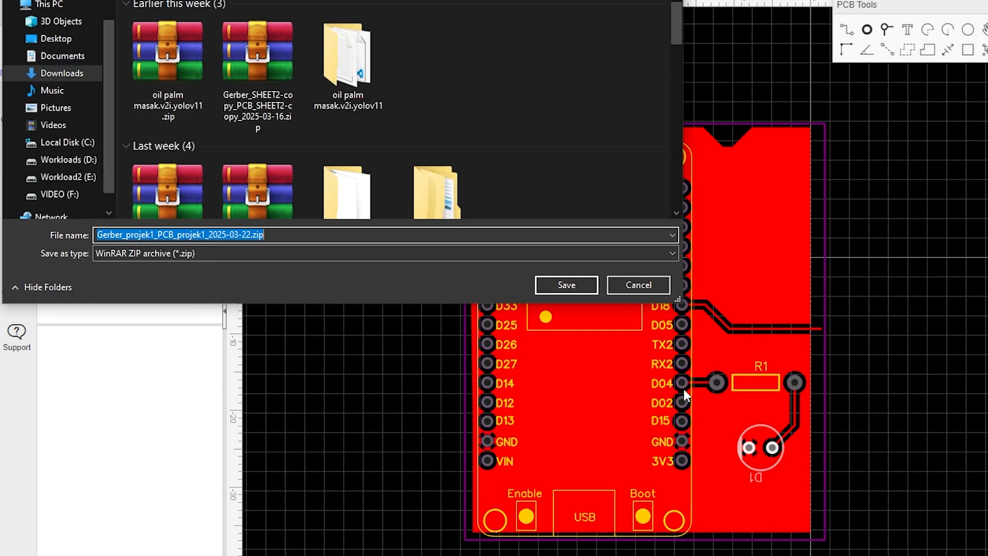
left_click(558, 286)
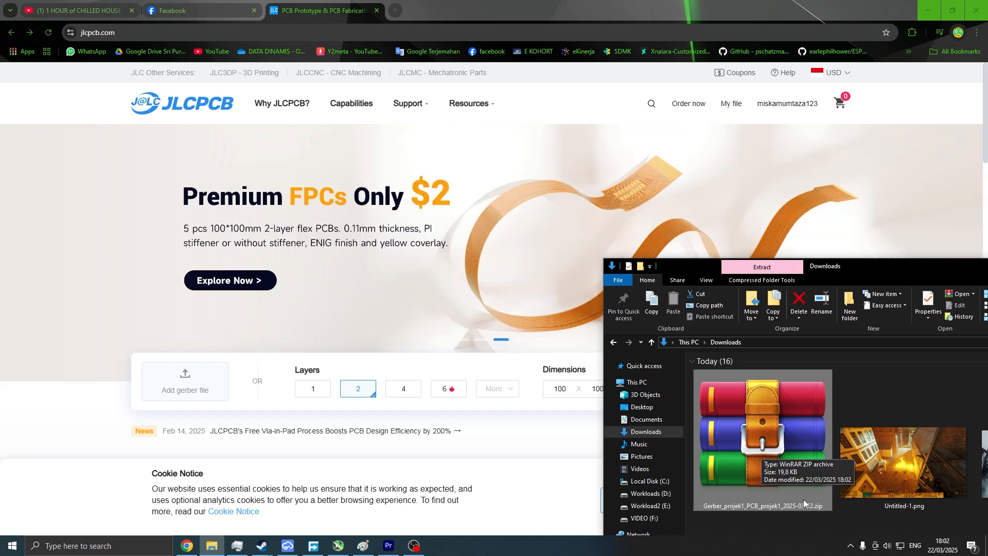
Upload the Gerber zip to the JLCPCB quote page and review the detected board dimensions.
left_click_drag(804, 499, 173, 393)
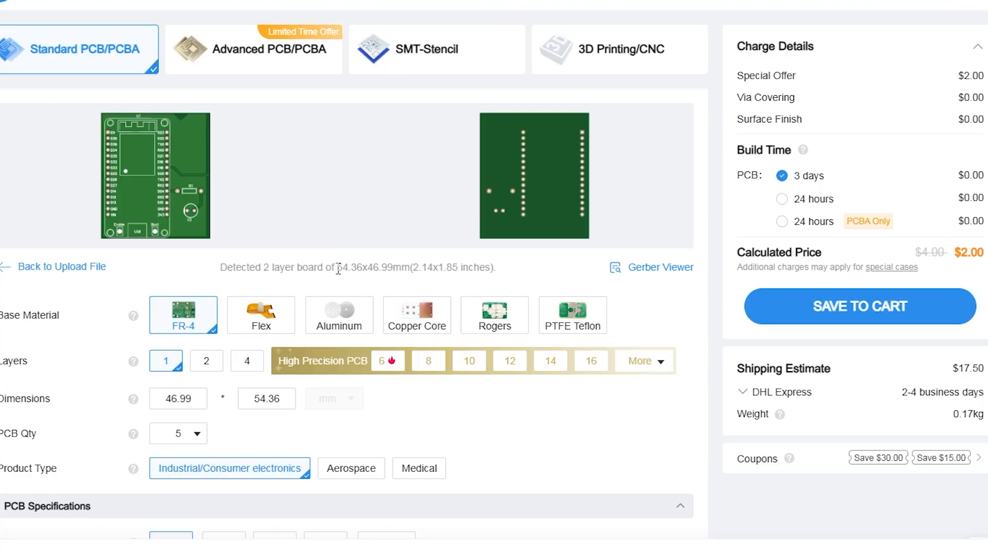
left_click_drag(338, 267, 410, 268)
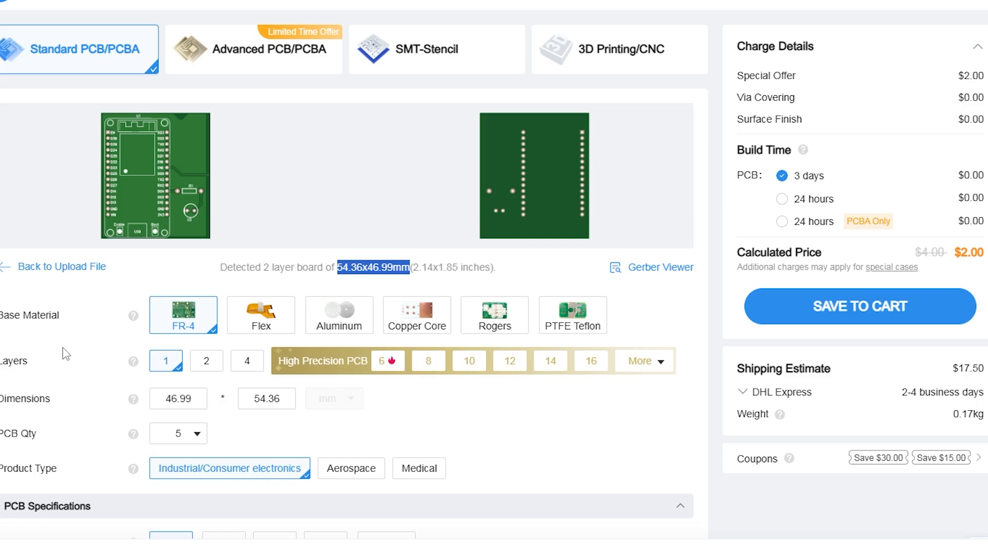
scroll(65, 354, "down", 4)
scroll(65, 354, "up", 4)
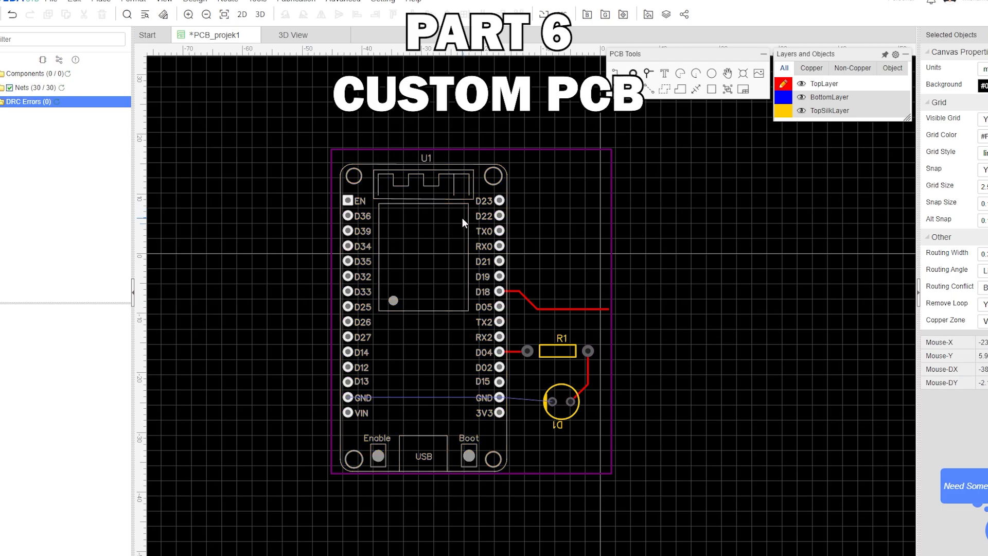
left_click_drag(477, 215, 467, 225)
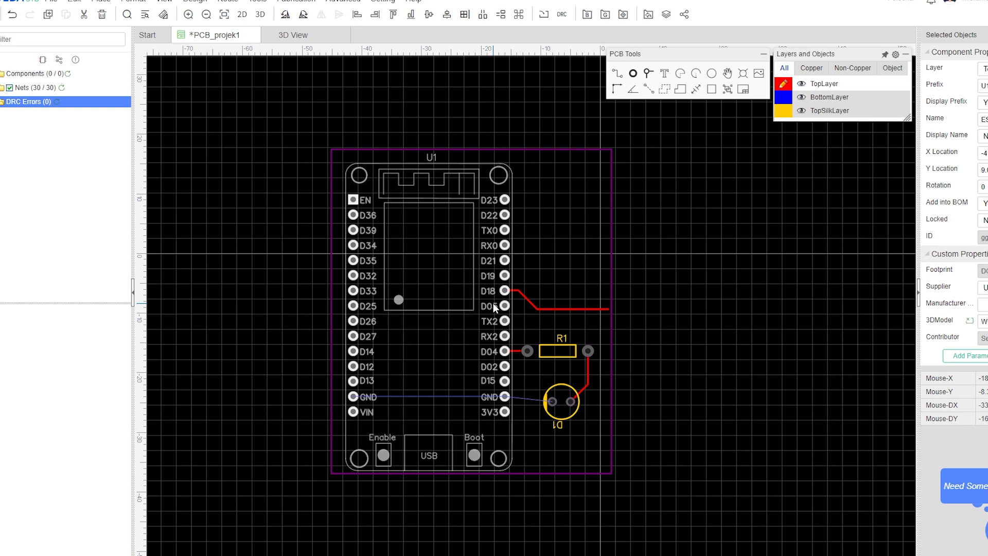
left_click_drag(488, 259, 476, 298)
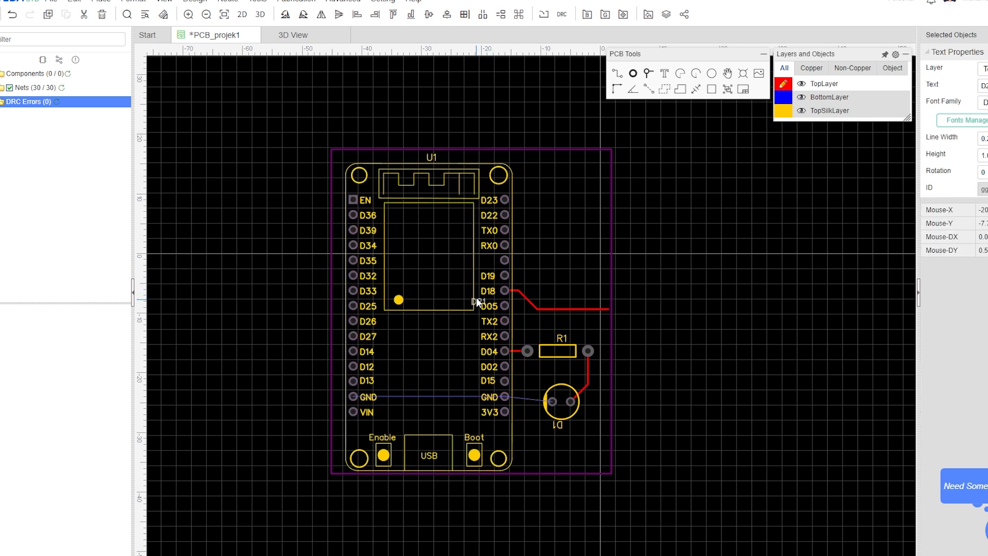
key("ctrl+z")
left_click(494, 276)
left_click_drag(462, 187, 455, 185)
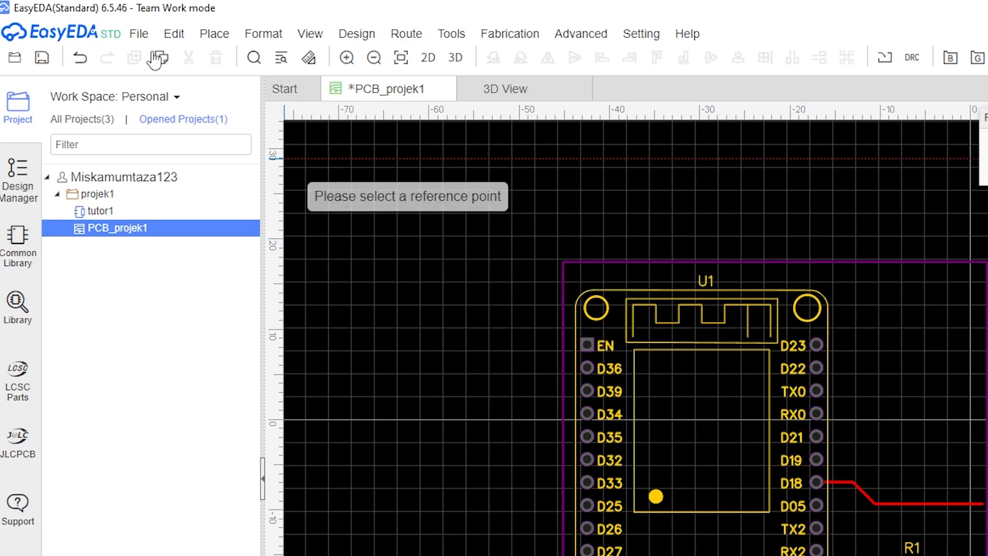
Create a new footprint and paste a copy of the U1 ESP32 footprint from the PCB into it.
left_click(140, 35)
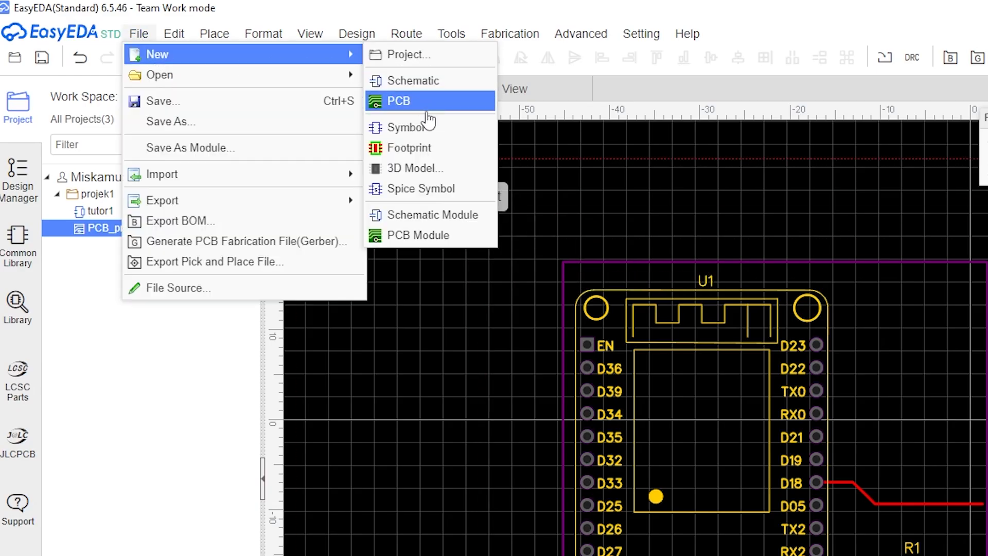
left_click(432, 149)
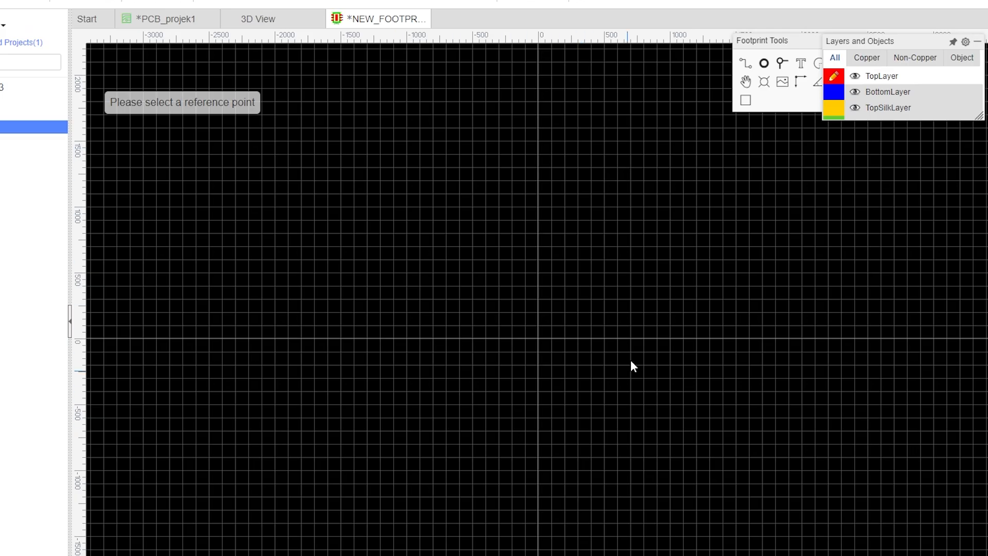
left_click(152, 20)
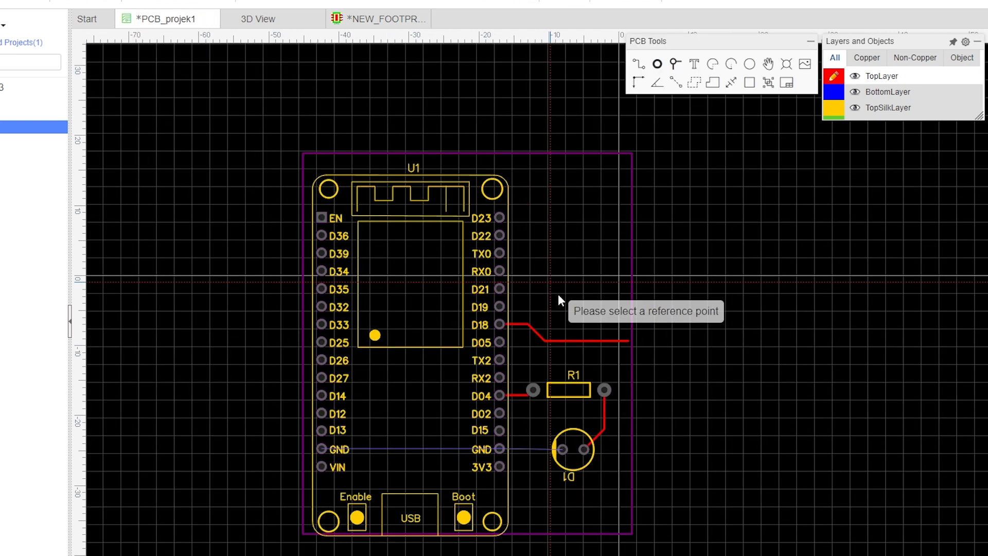
left_click(474, 289)
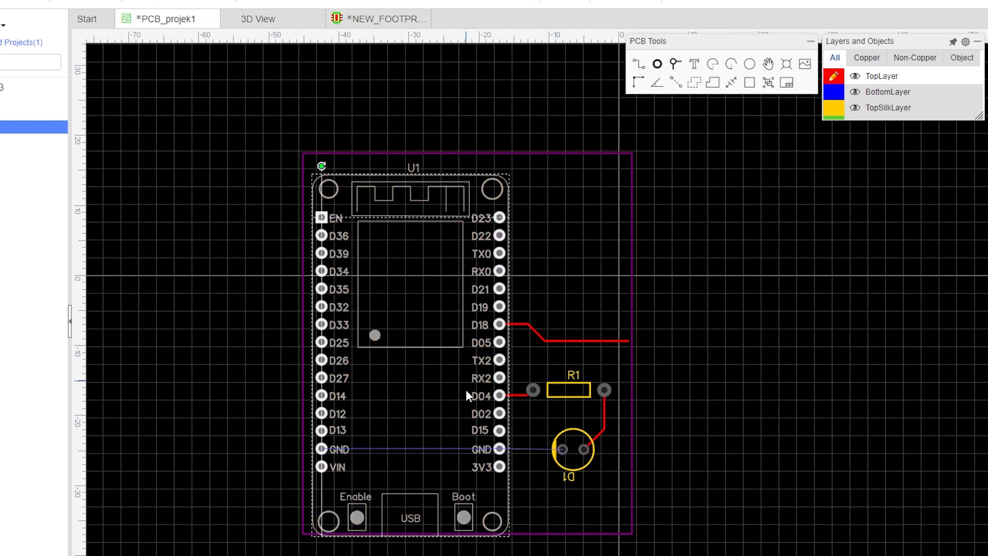
key("ctrl+c")
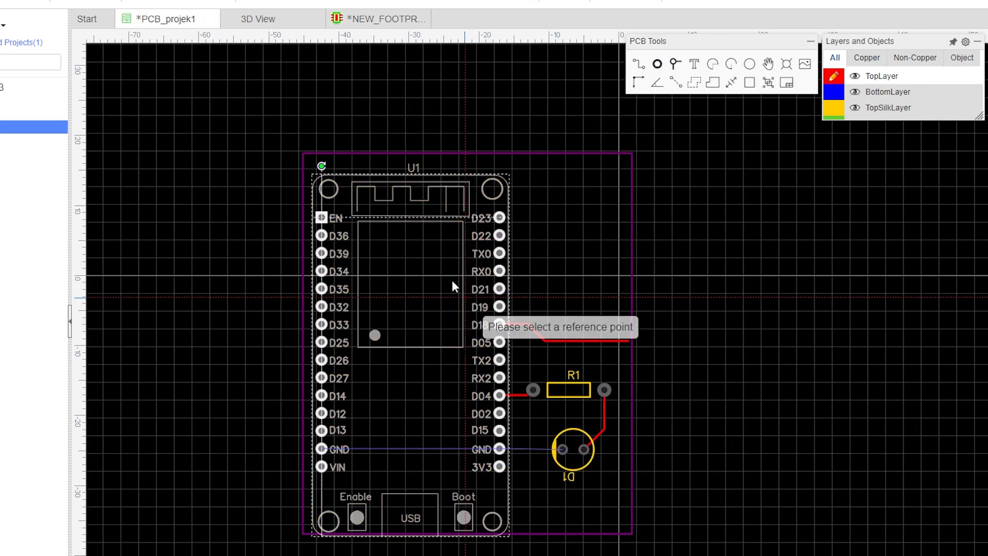
left_click(378, 19)
key("ctrl+v")
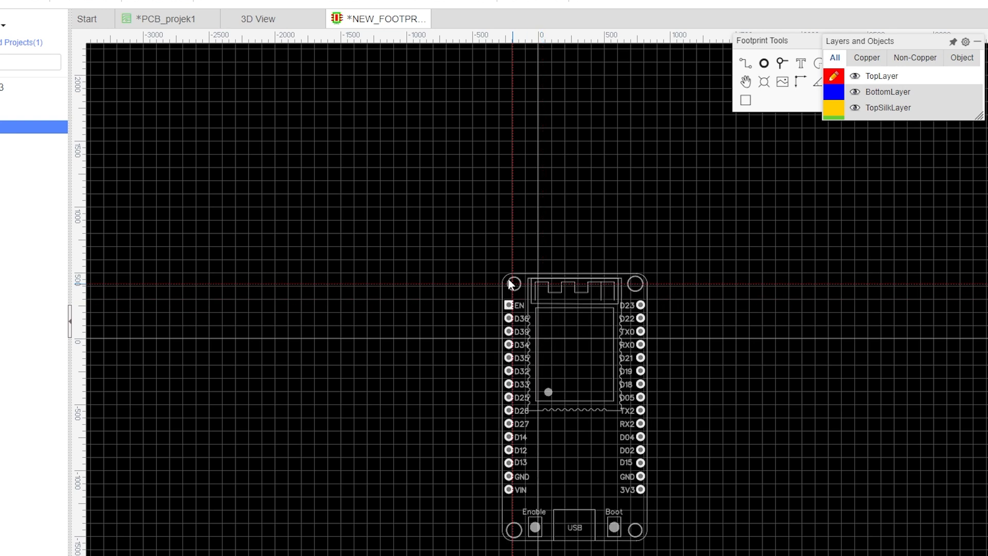
left_click(477, 231)
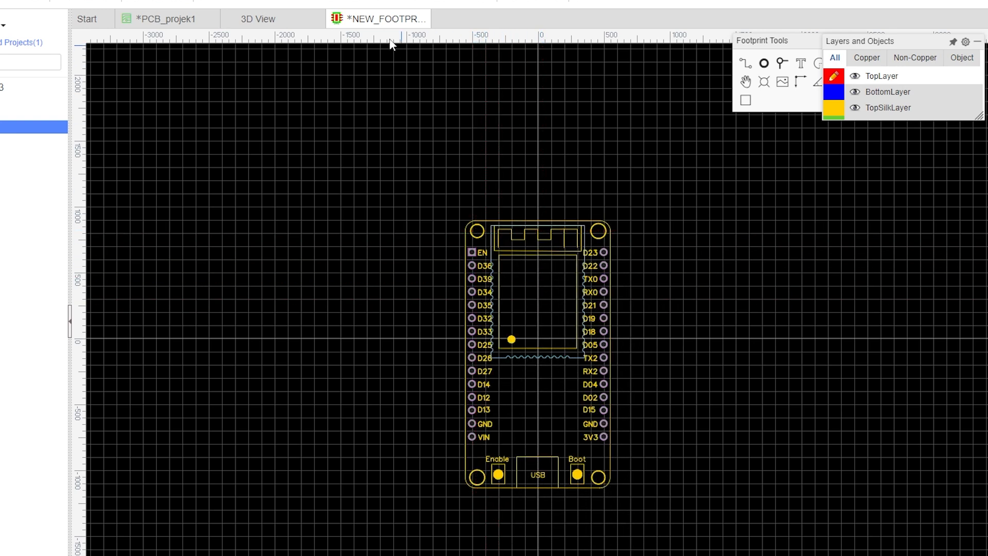
Save the new footprint with the title CUSTOMESP32.
key("ctrl+s")
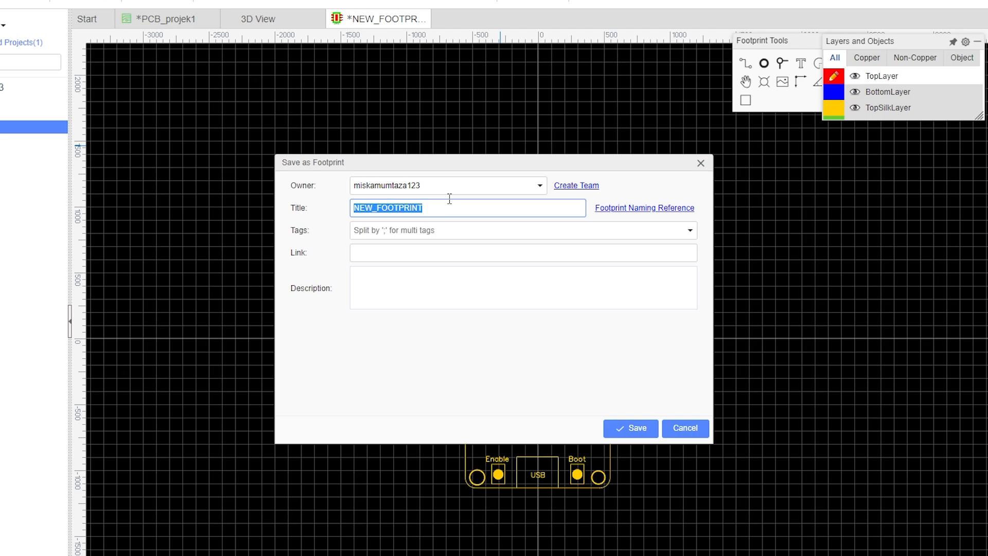
type("CUSTOMESP32")
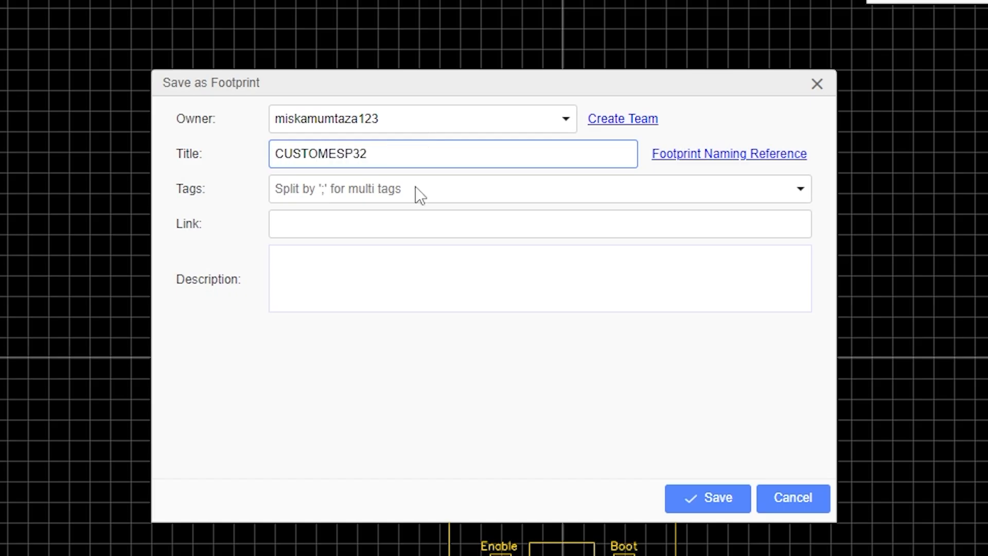
left_click(697, 501)
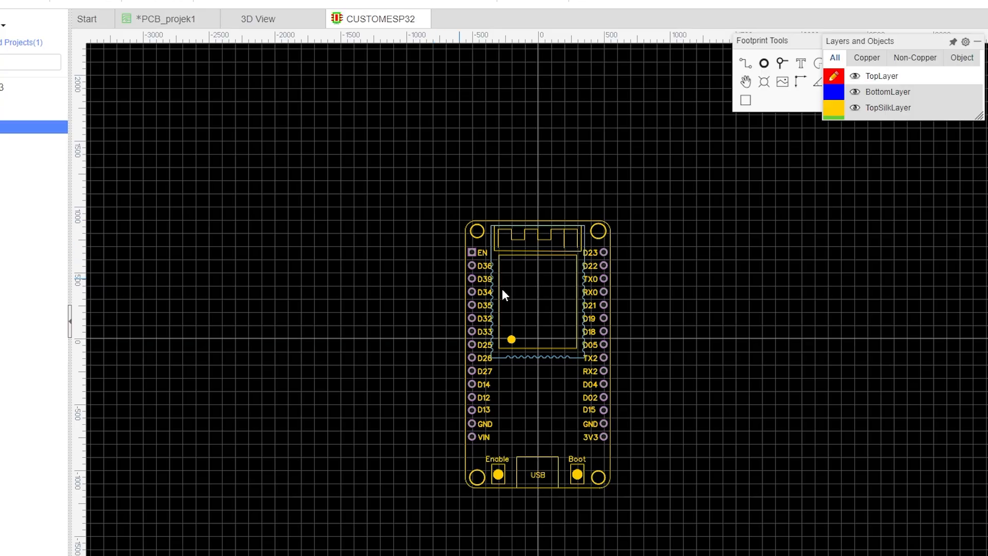
scroll(570, 338, "up", 3)
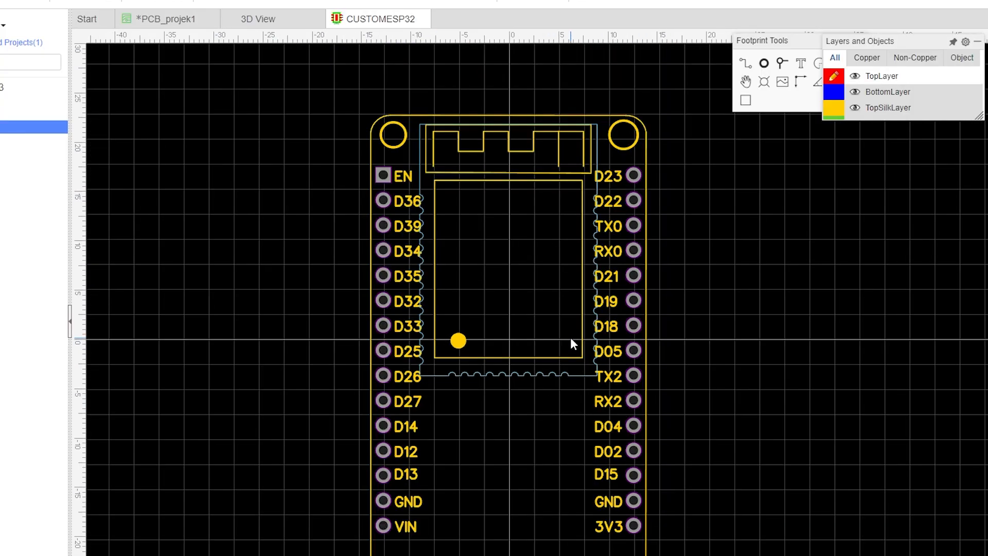
Delete the antenna pattern and module outline silkscreen shapes from the footprint.
scroll(571, 338, "down", 1)
scroll(570, 338, "up", 1)
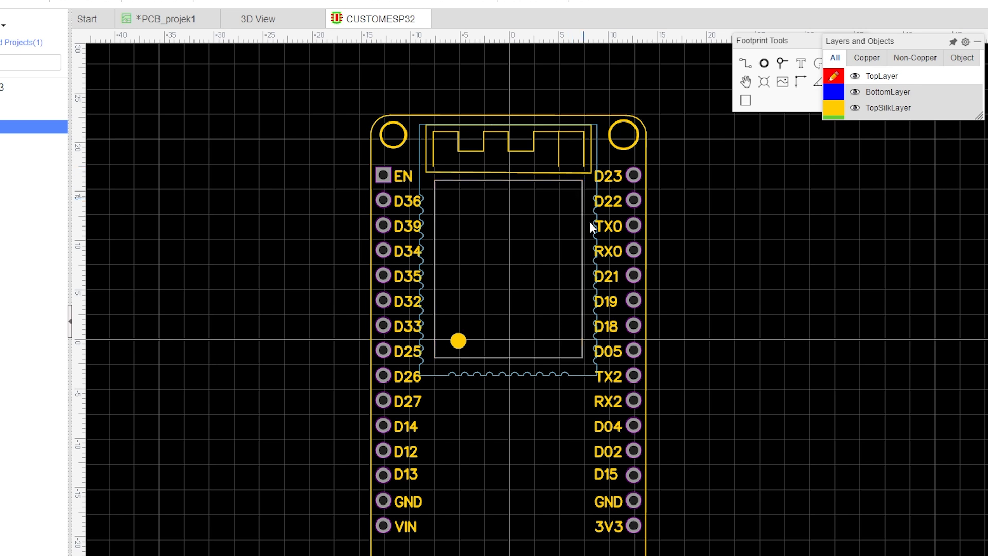
left_click(584, 165)
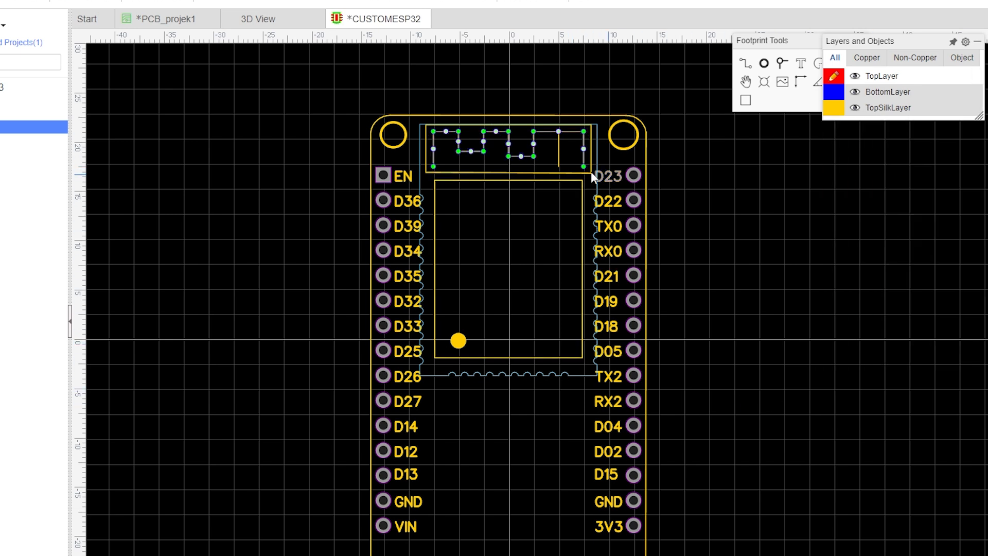
key("Delete")
left_click(558, 157)
key("Delete")
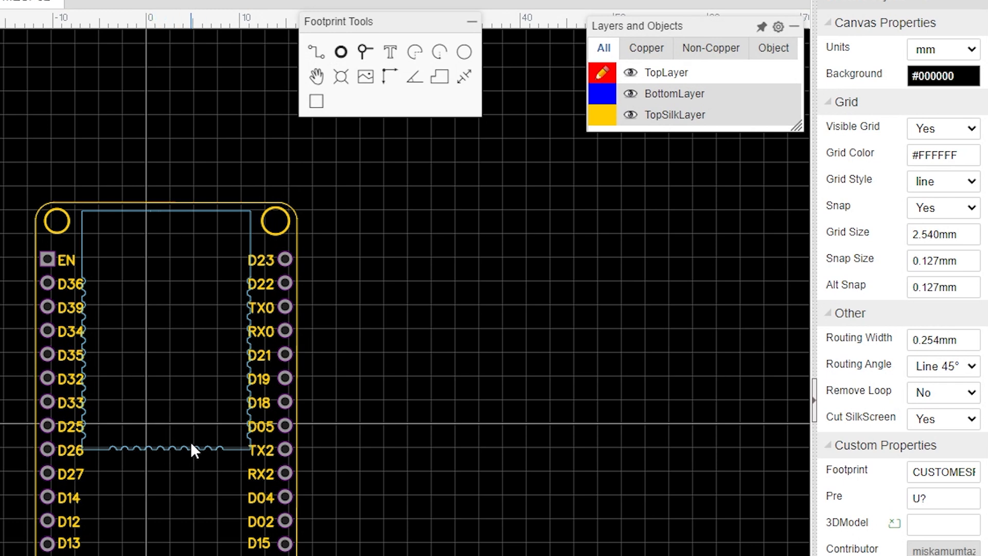
Open the footprint's 3D Model Manager and set the 3D model's Y offset to 10 mm.
mouse_move(734, 92)
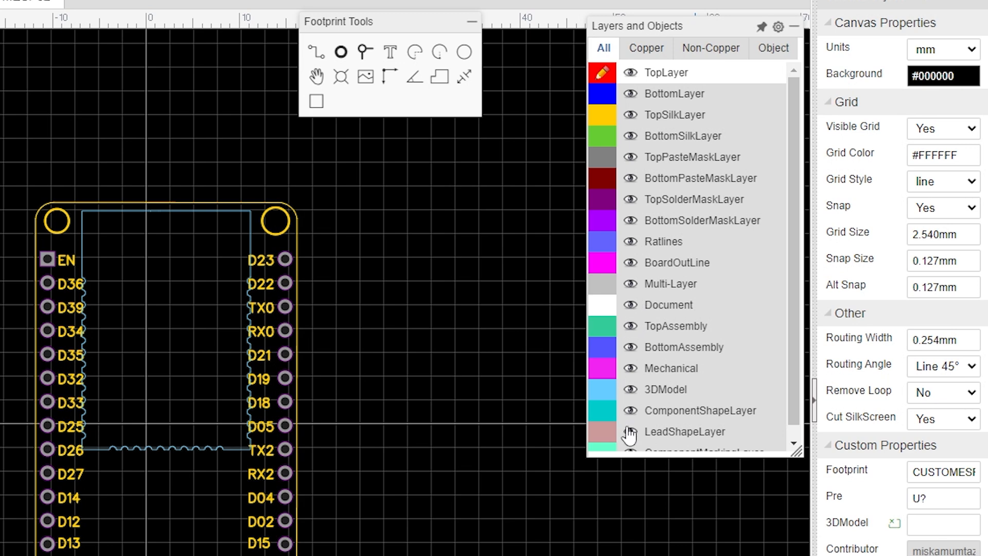
scroll(660, 240, "down", 1)
scroll(655, 231, "up", 1)
left_click(630, 391)
left_click(630, 391)
left_click(630, 391)
left_click(630, 391)
left_click(605, 391)
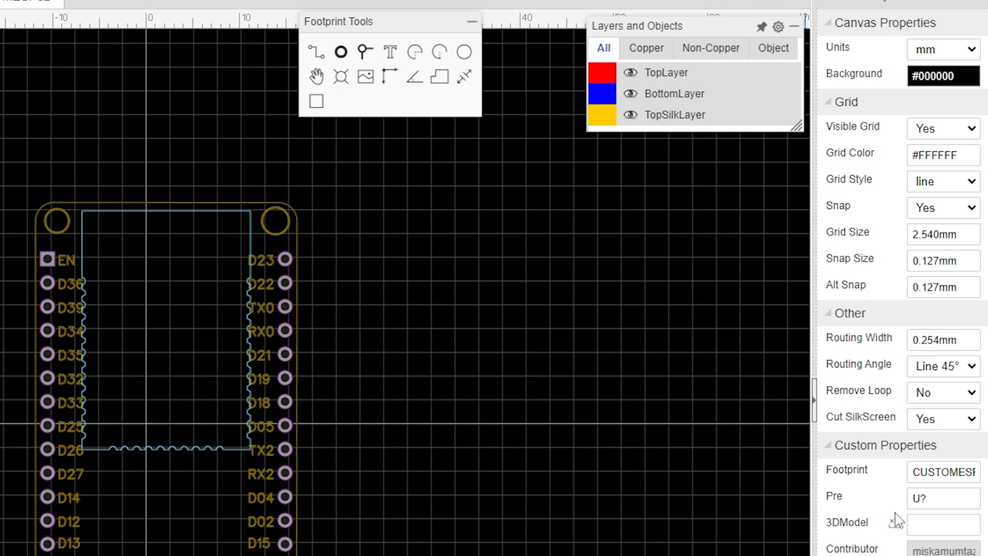
left_click(936, 524)
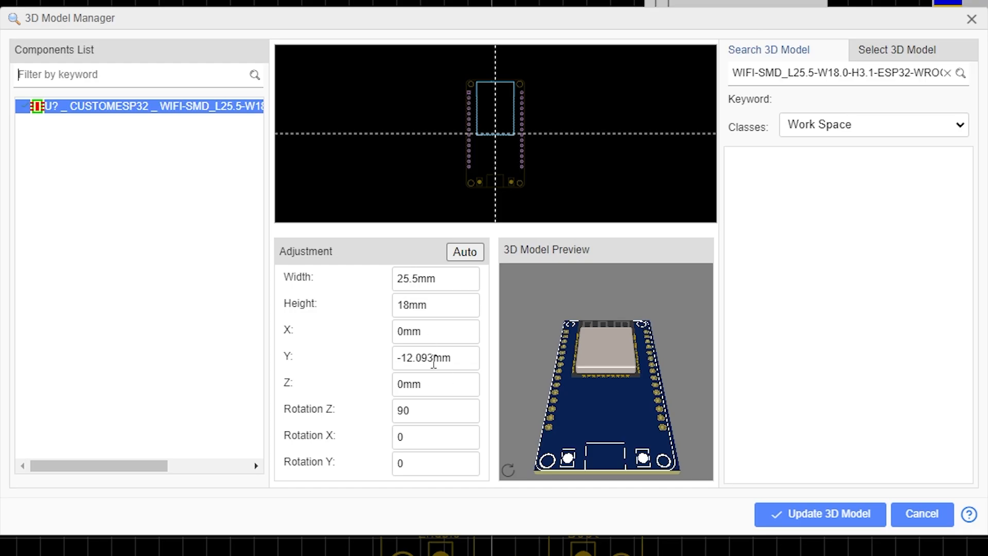
left_click(434, 362)
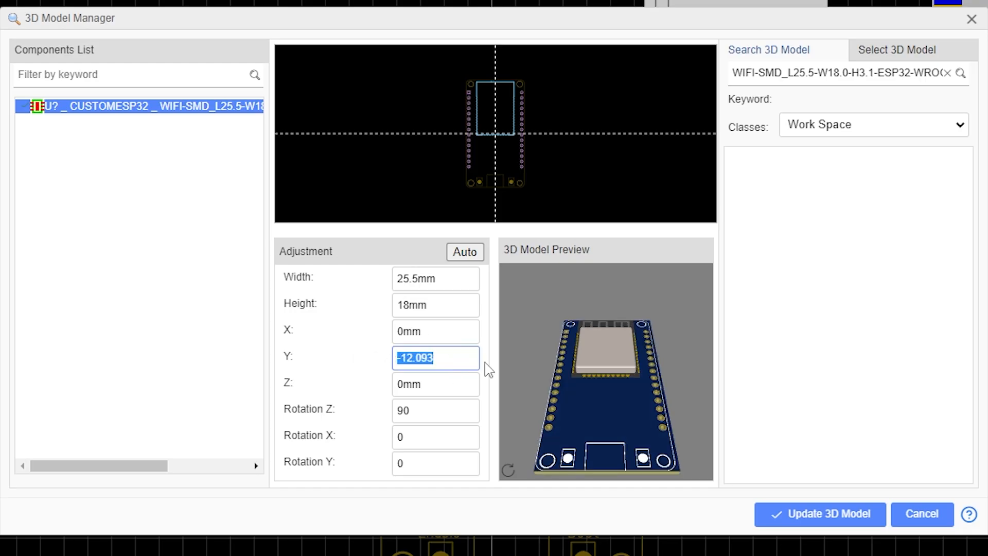
type("-")
type("10")
key("Return")
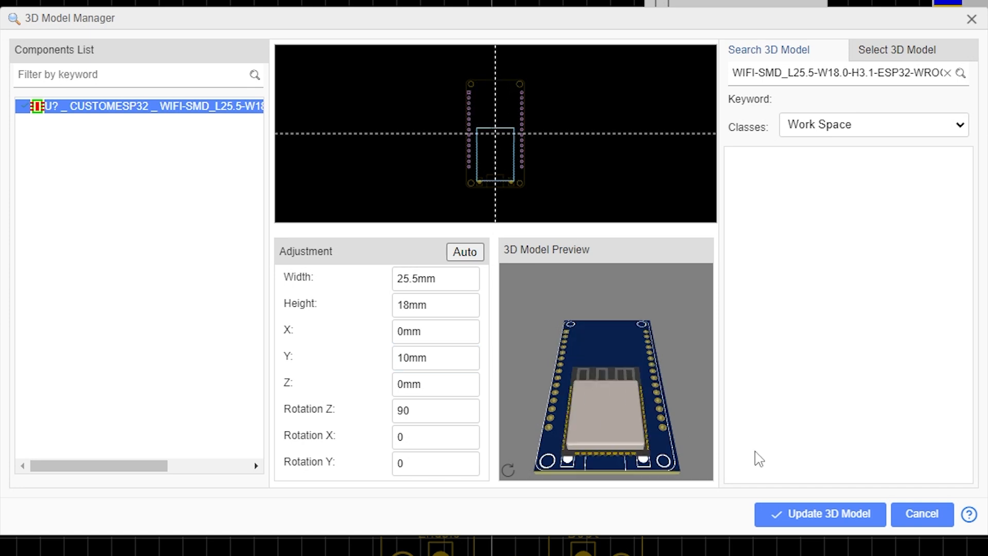
left_click(934, 525)
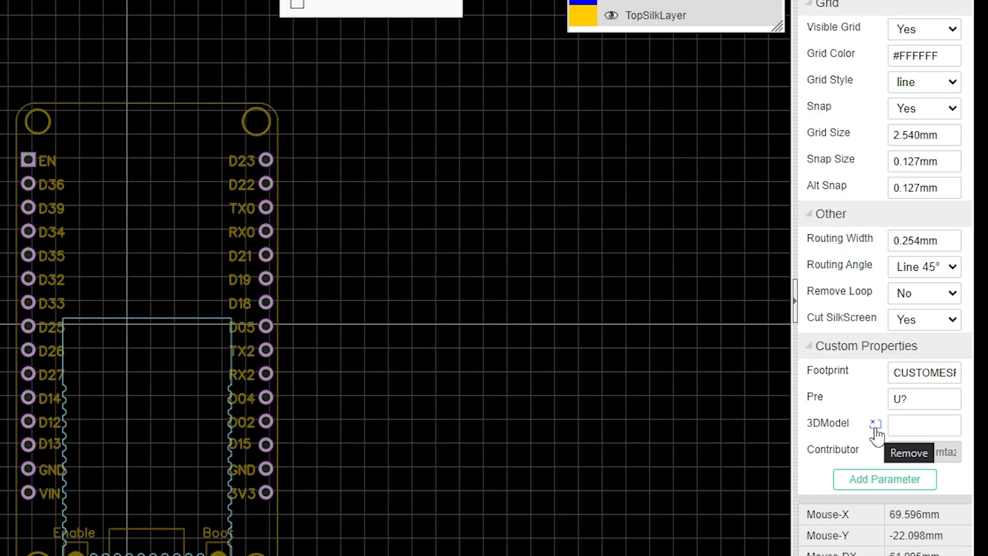
Remove the footprint's 3D model and delete the silkscreen arc at the bottom edge.
left_click(873, 424)
left_click(102, 307)
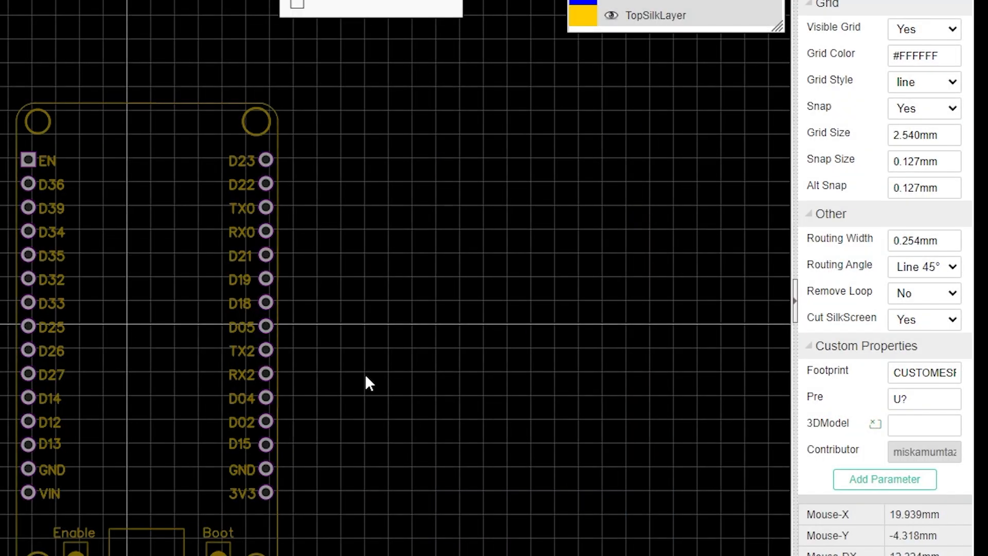
left_click(219, 555)
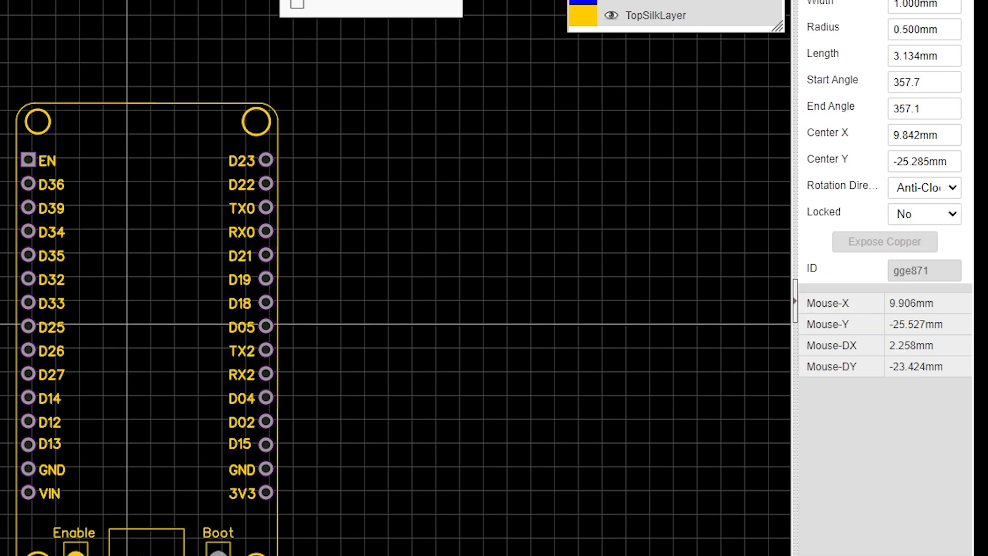
key("Delete")
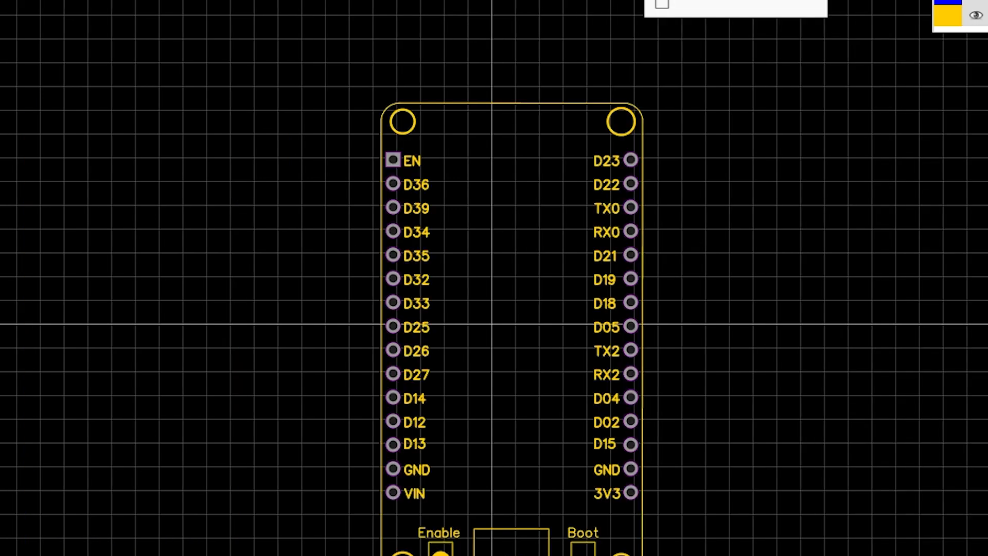
Delete the Boot button marking and both mounting-hole circles from the footprint's silkscreen.
left_click(219, 533)
key("Delete")
left_click(243, 124)
key("Delete")
left_click(50, 124)
key("Delete")
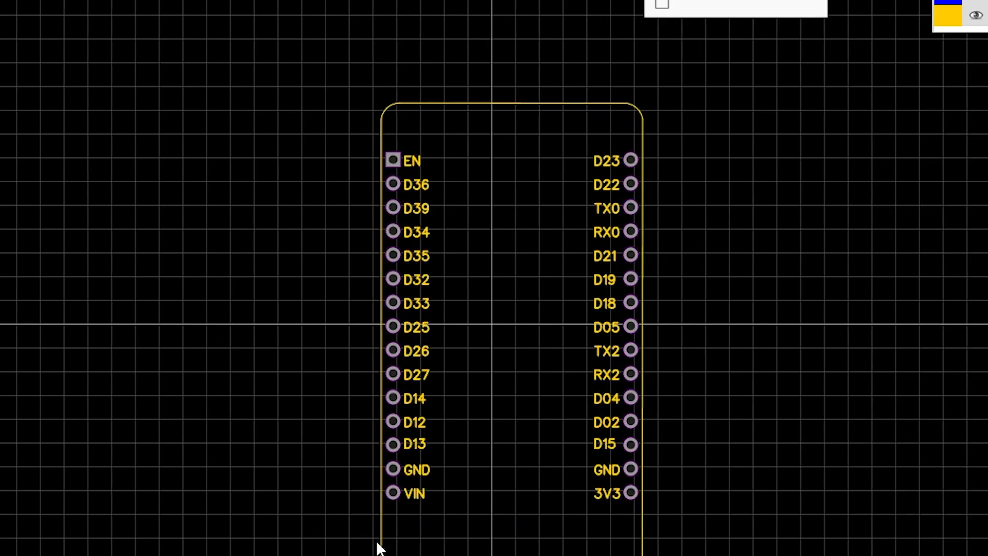
Delete the rounded board outline silkscreen and save the footprint.
left_click(587, 103)
key("Delete")
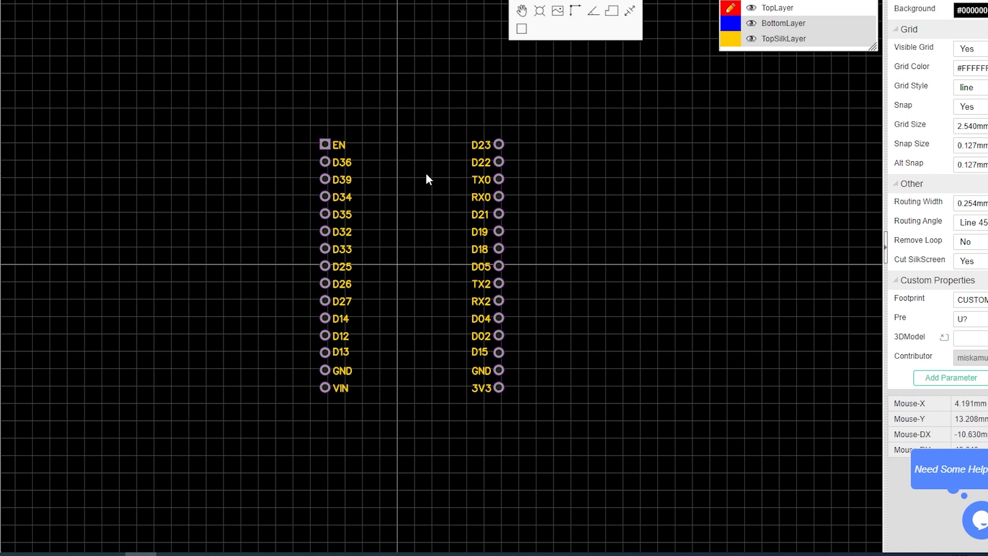
key("ctrl+s")
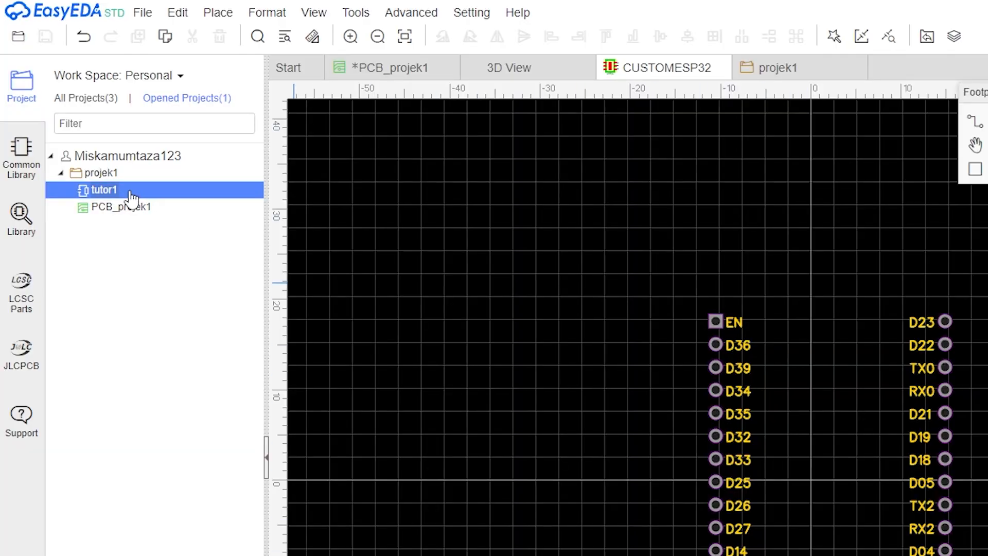
Open the tutor1 schematic and assign the CUSTOMESP32 footprint to U1 by searching footprints for esp.
double_click(116, 191)
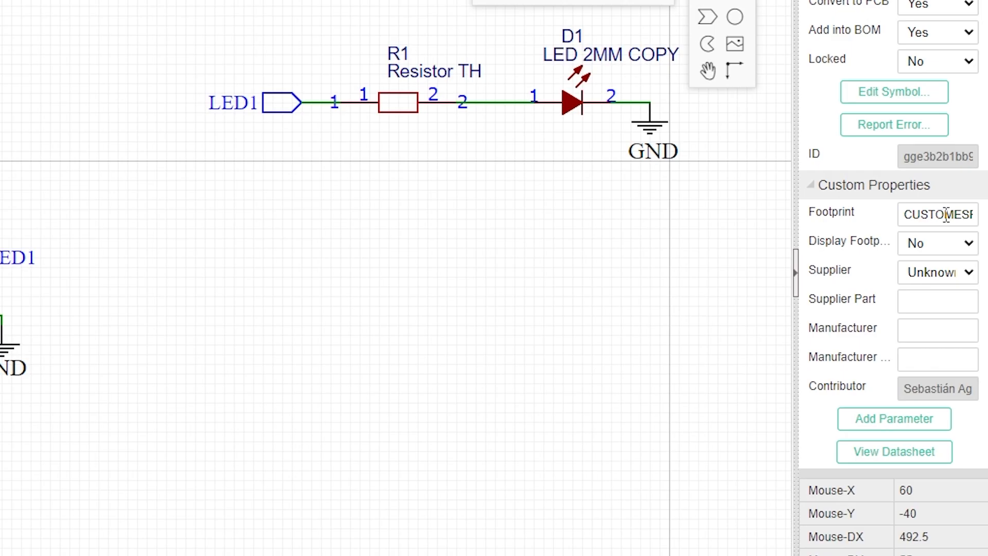
left_click(945, 214)
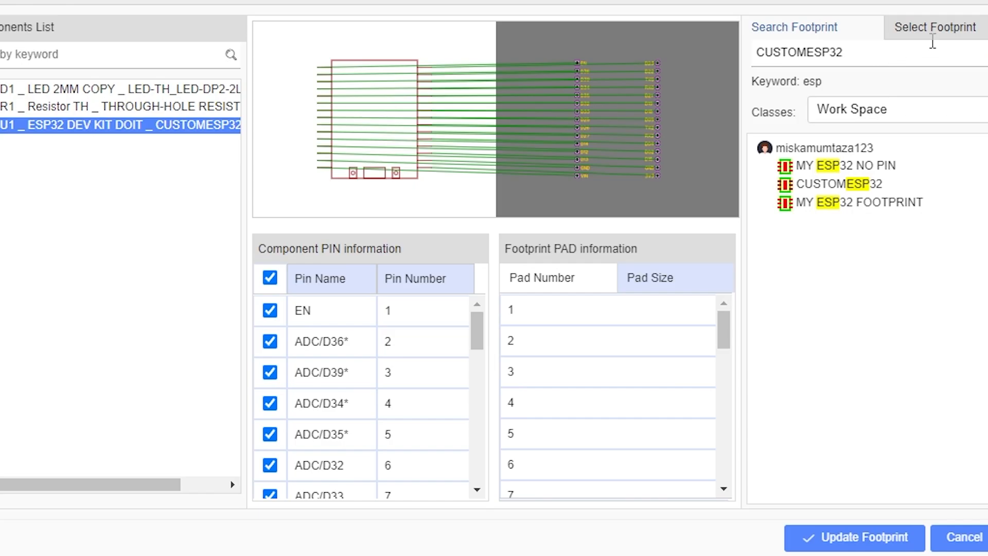
left_click(514, 5)
left_click(813, 35)
left_click(926, 28)
left_click(804, 28)
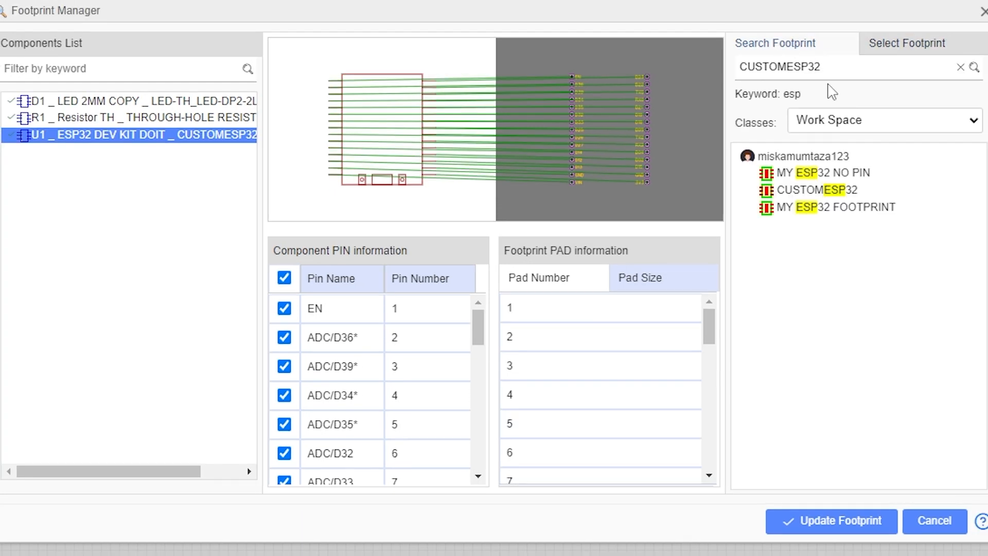
double_click(863, 61)
type("esp")
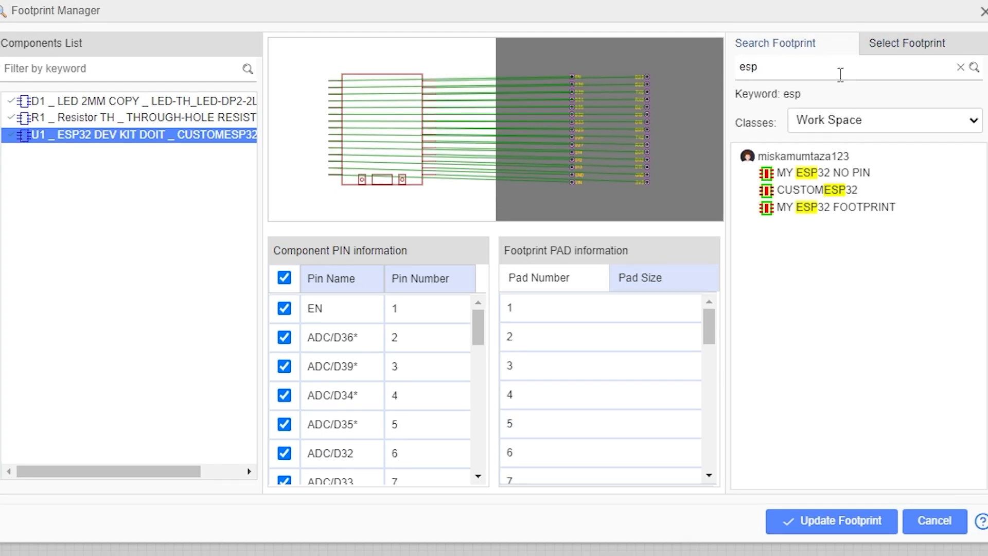
key("Return")
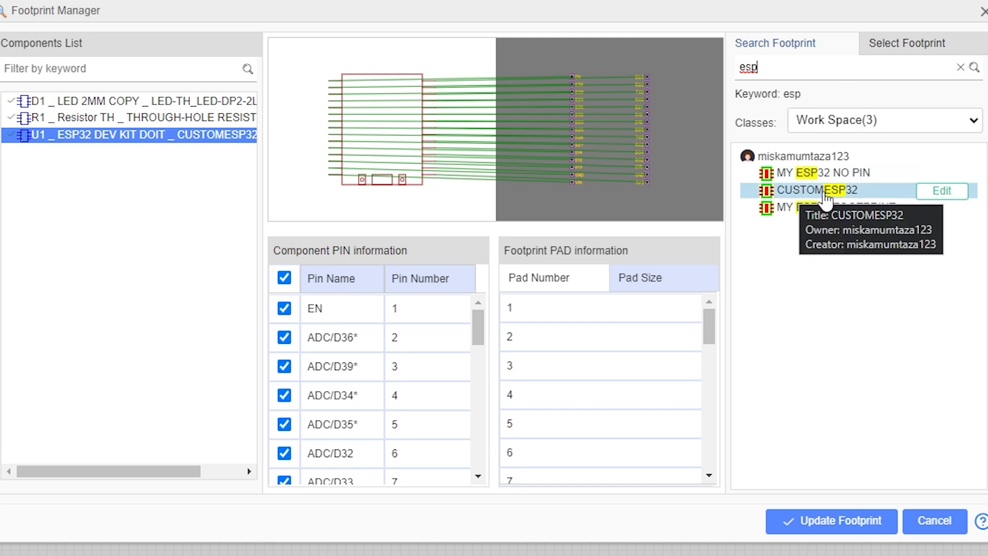
left_click(824, 191)
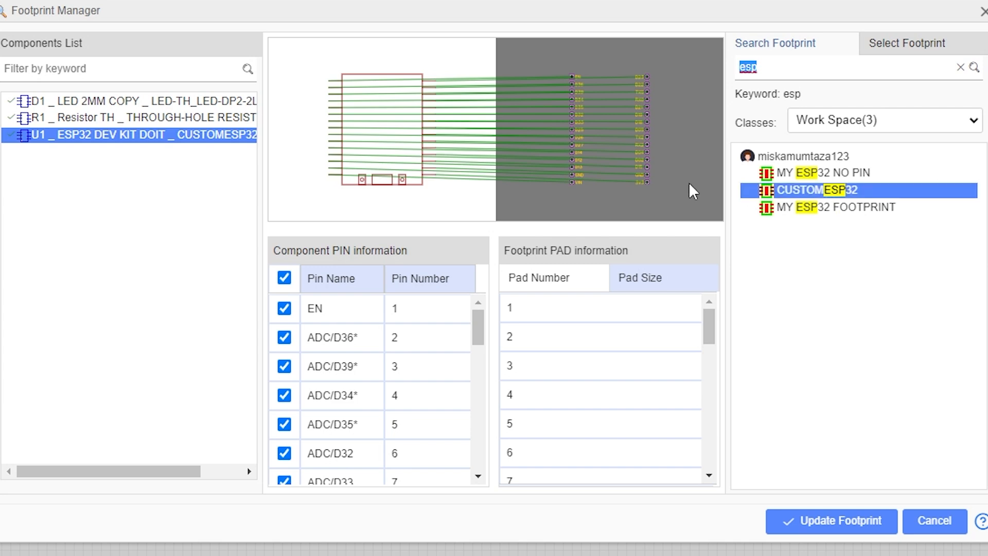
scroll(614, 161, "up", 5)
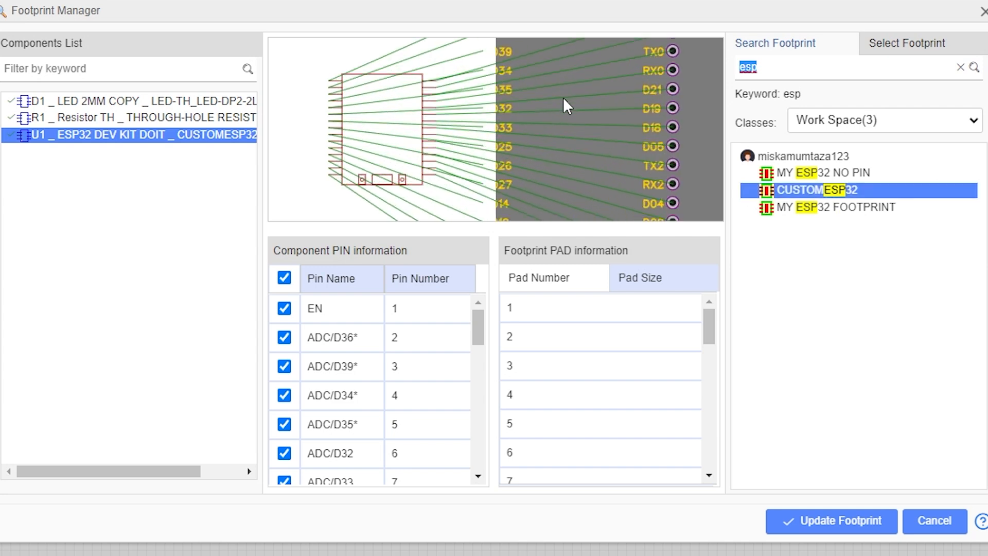
right_click_drag(619, 157, 642, 182)
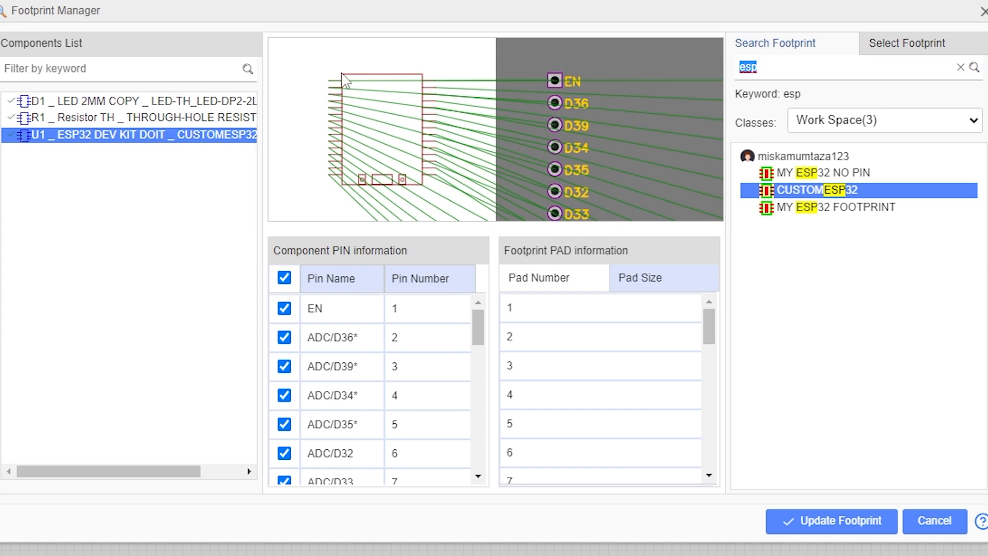
right_click_drag(561, 88, 543, 150)
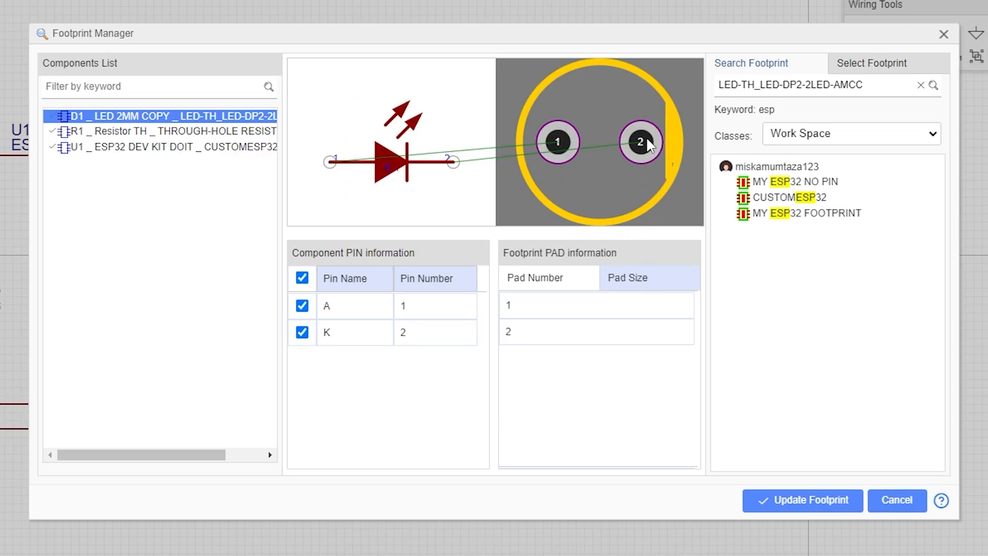
Swap the LED D1's pin numbers so pin A is 2 and pin K is 1.
double_click(429, 308)
type("2")
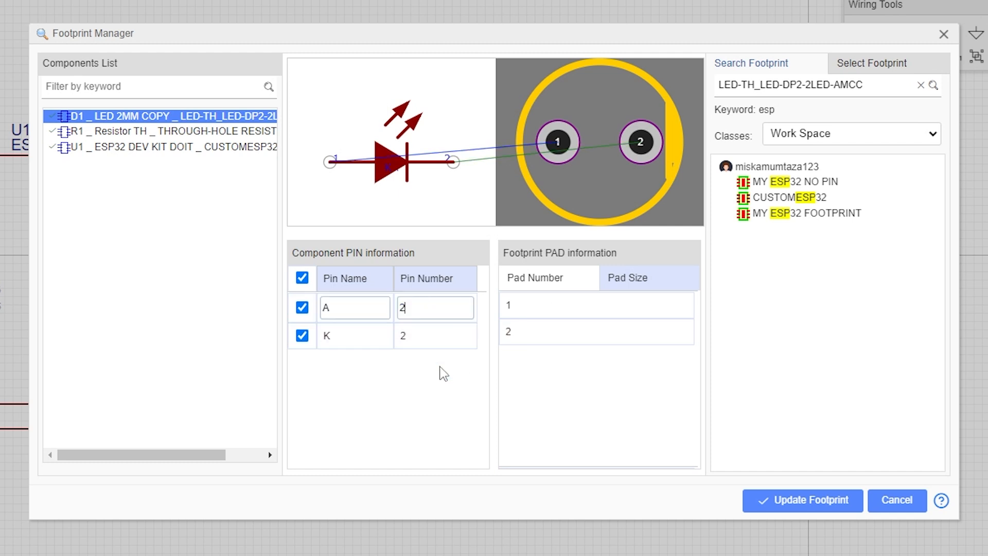
double_click(436, 335)
type("1")
left_click(451, 390)
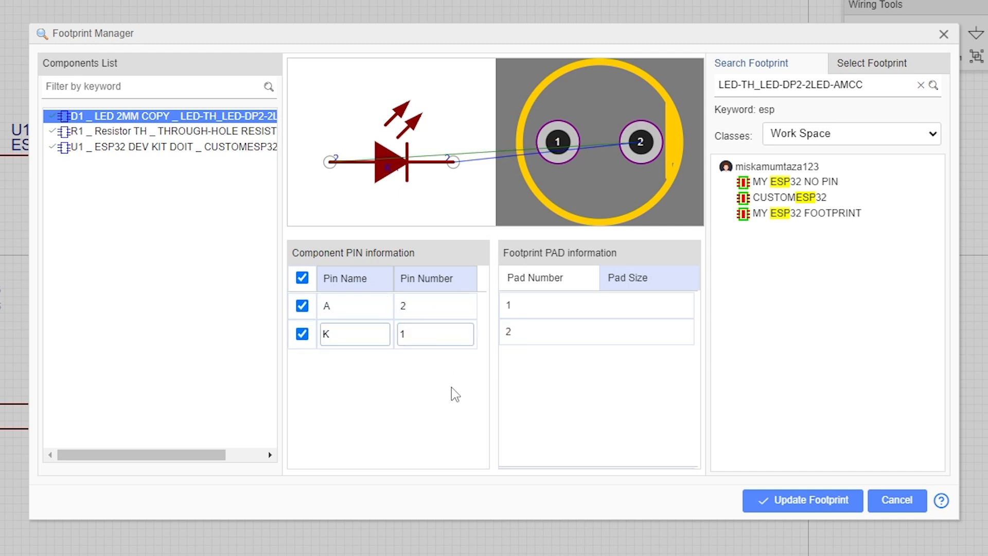
mouse_move(619, 193)
left_mouse_down()
mouse_move(604, 161)
mouse_move(568, 161)
mouse_move(620, 158)
mouse_move(636, 194)
left_mouse_up()
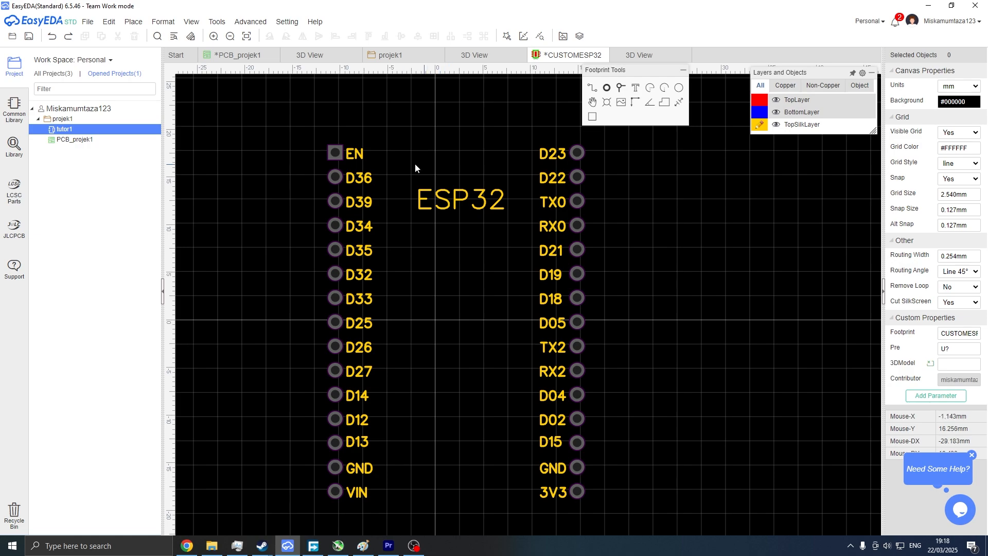
Examine the EN pad's number in the footprint's pad properties.
left_click(336, 154)
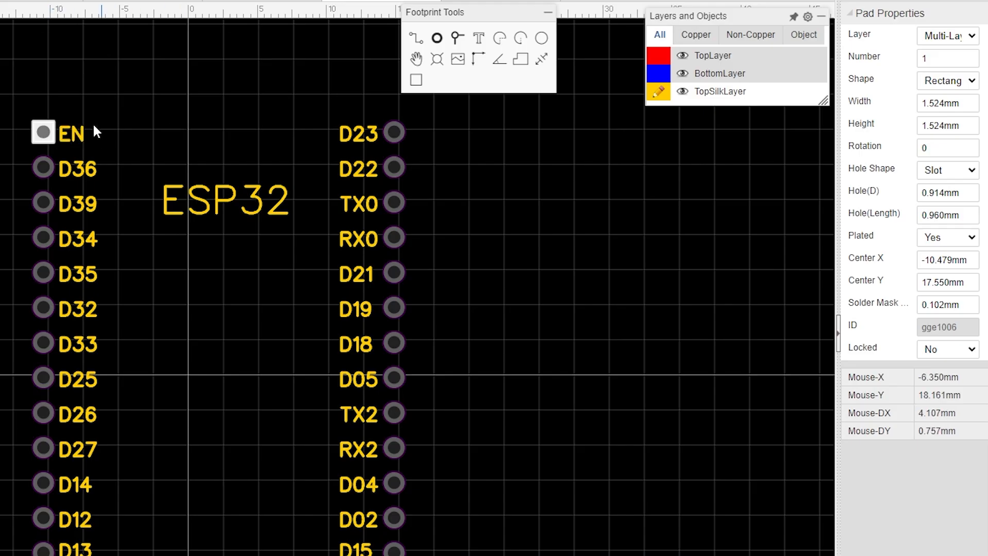
mouse_move(875, 129)
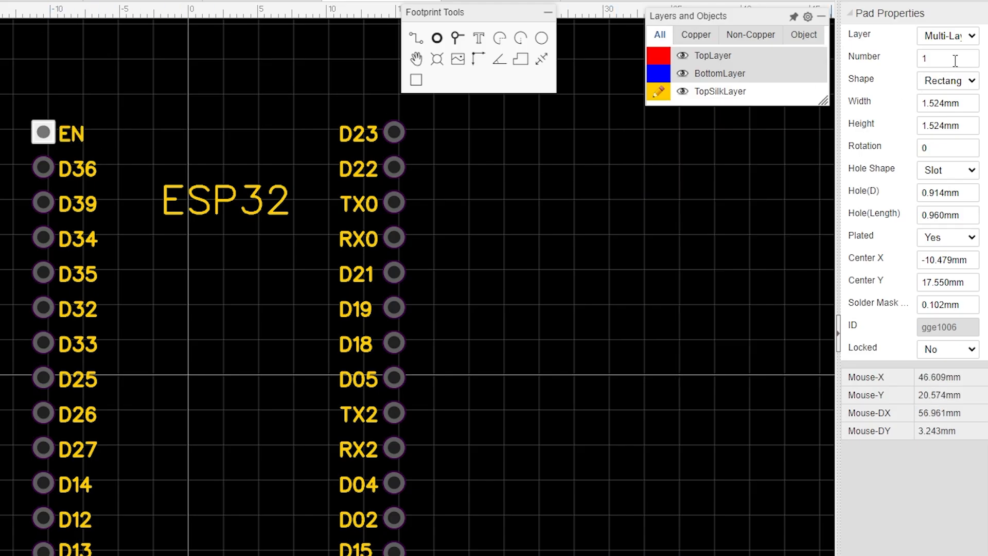
left_click_drag(974, 62, 916, 60)
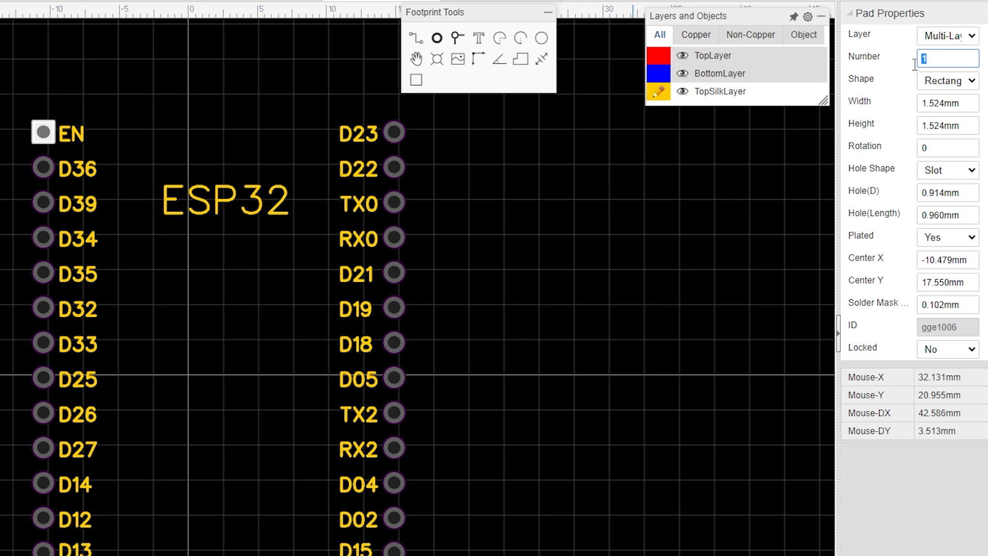
left_click(590, 202)
left_click(48, 139)
double_click(926, 60)
left_click(741, 229)
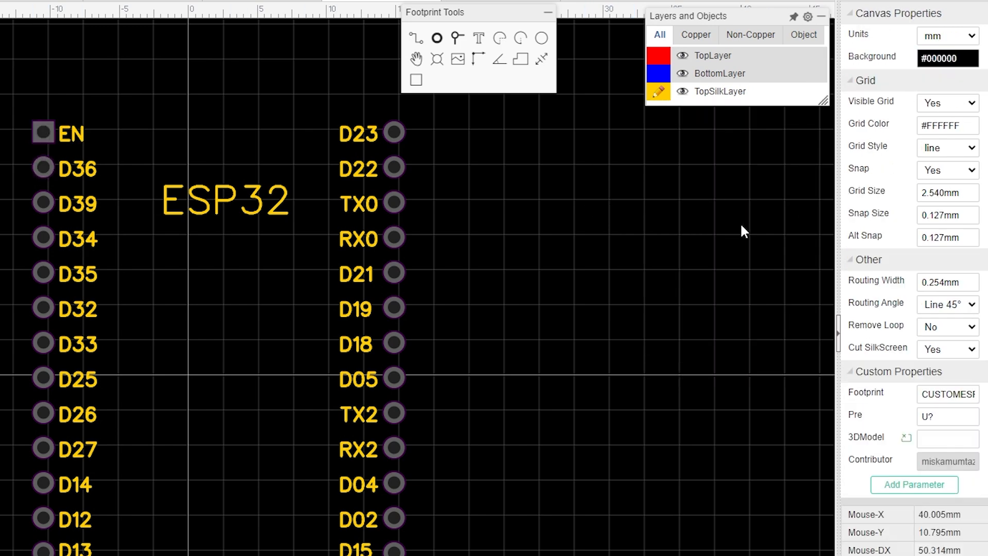
left_click(44, 166)
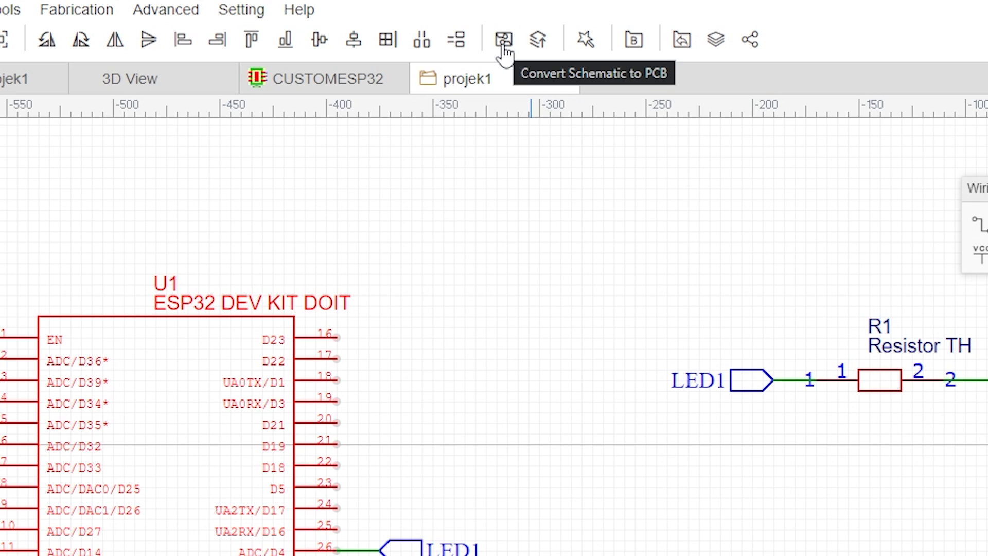
Update the PCB from the schematic, applying the U1 footprint replacement and accepting the design rule settings.
left_click(537, 42)
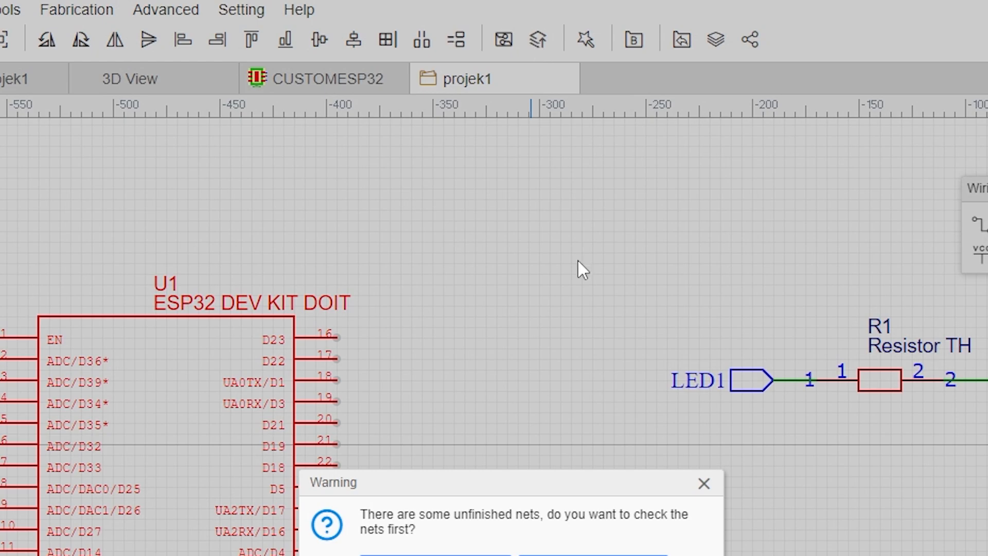
left_click(615, 314)
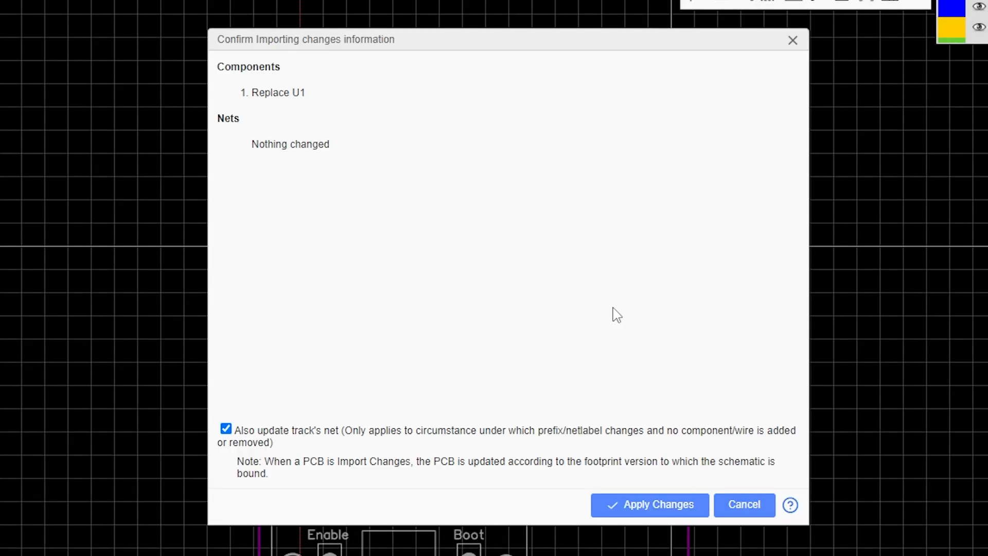
left_click(660, 510)
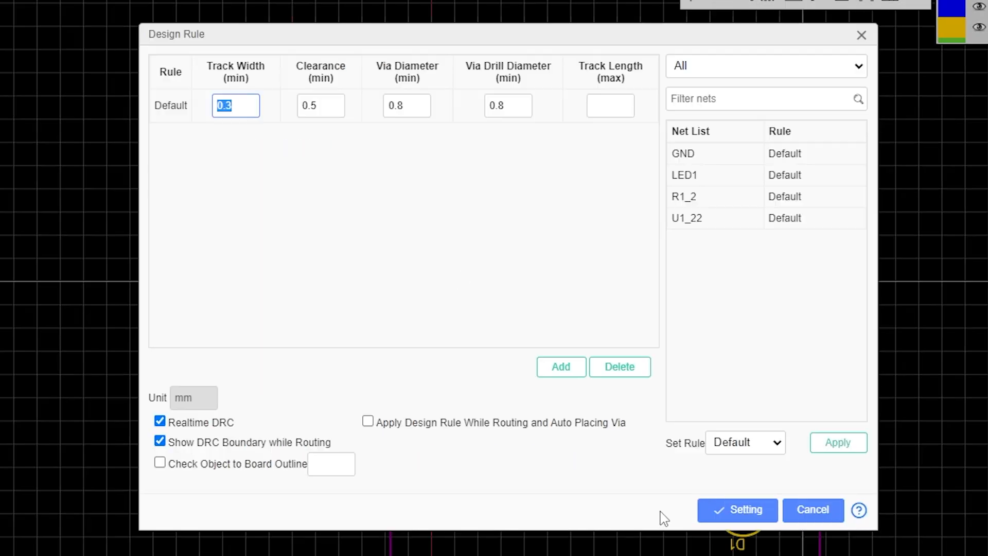
left_click(736, 509)
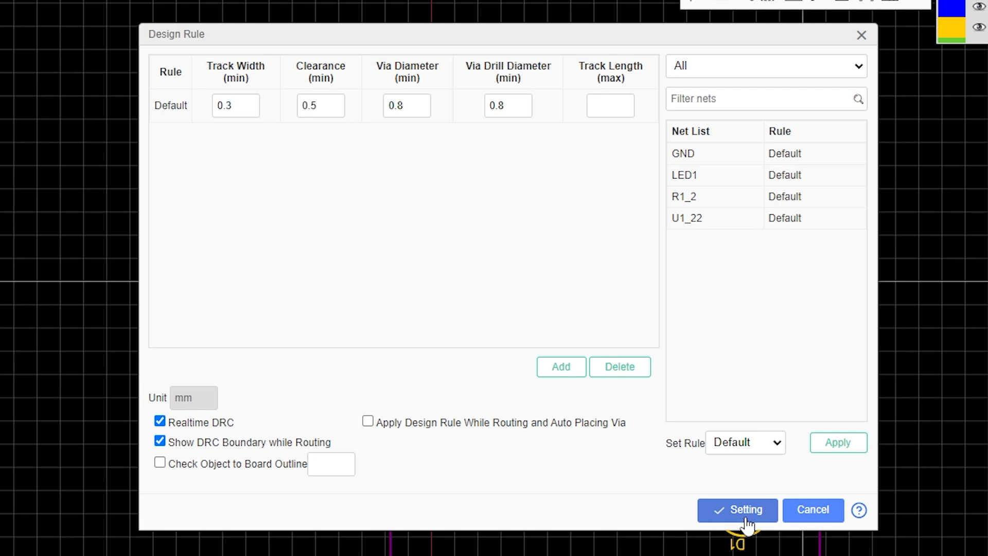
Move the new ESP32 footprint inside the board outline, above R1 and D1.
right_click_drag(875, 457, 796, 429)
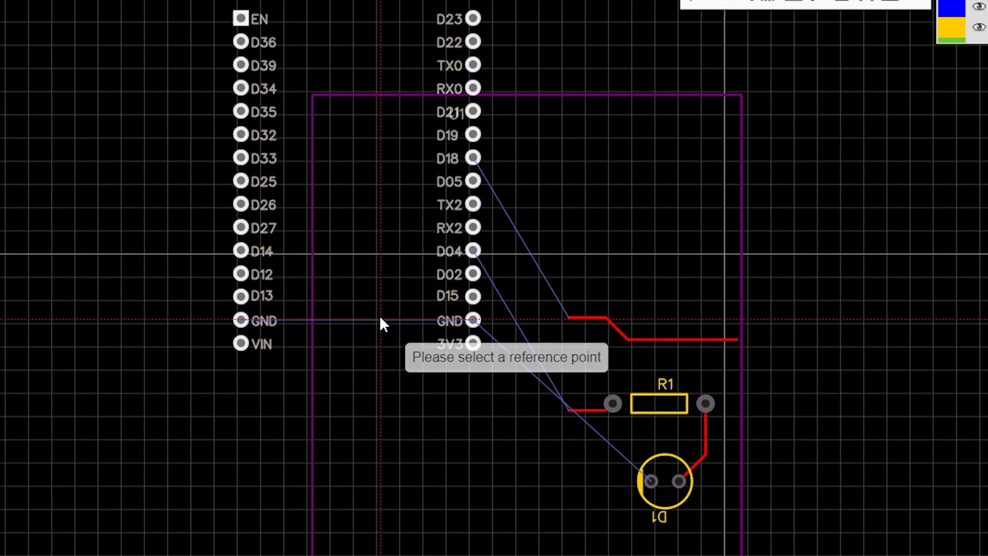
left_click_drag(379, 317, 518, 395)
left_click(631, 336)
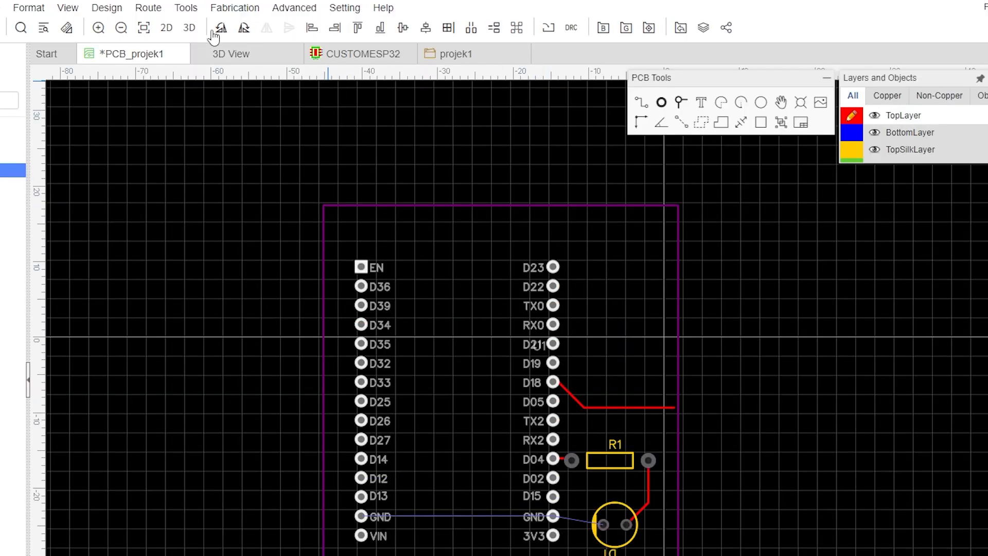
Close the CUSTOMESP32 footprint tab without saving it.
left_click(187, 28)
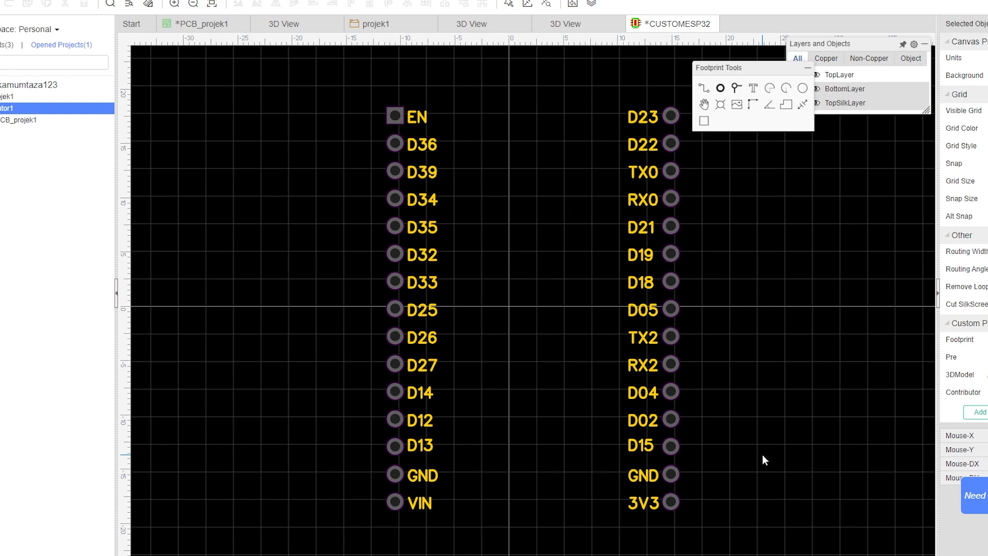
left_click(715, 24)
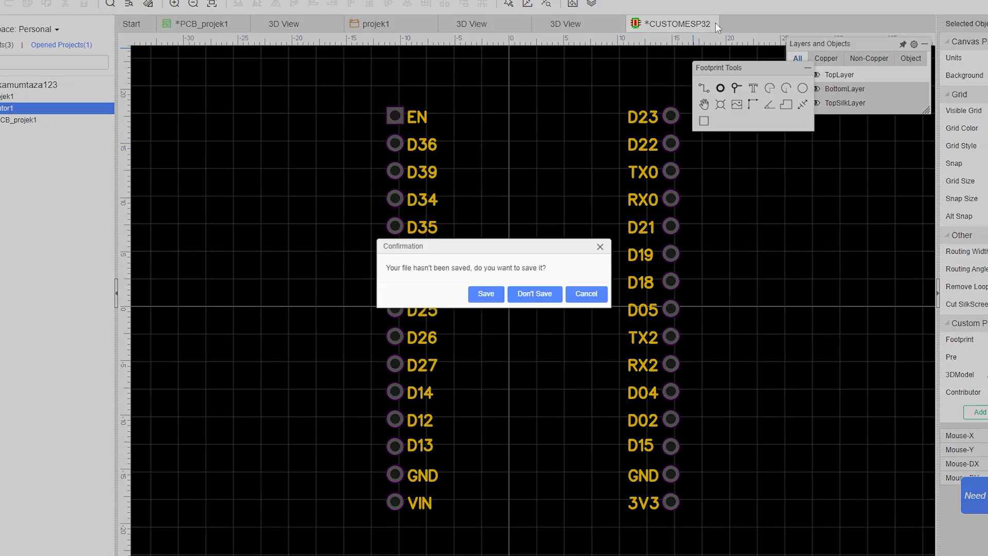
left_click(534, 293)
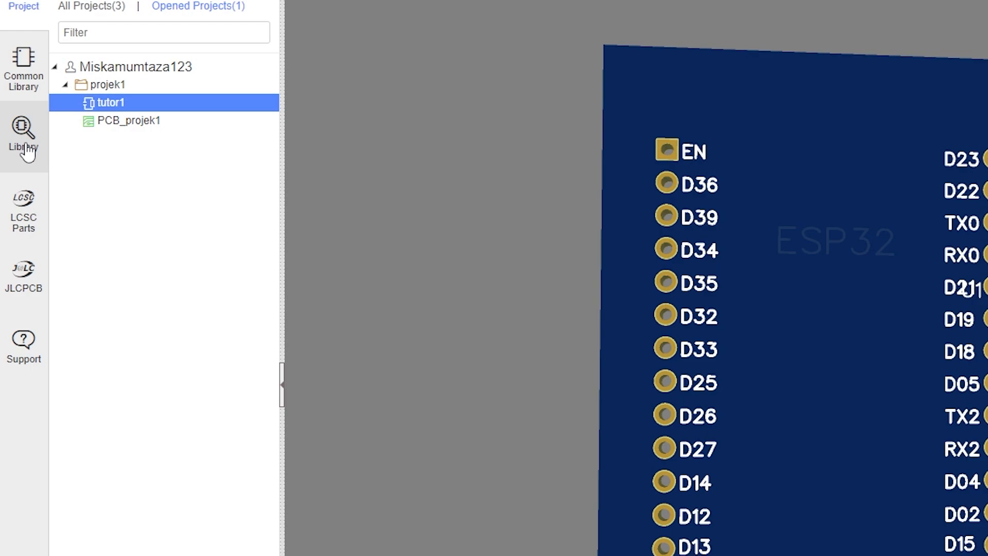
Open the CUSTOMESP32 footprint from the workspace footprint library for editing.
left_click(24, 140)
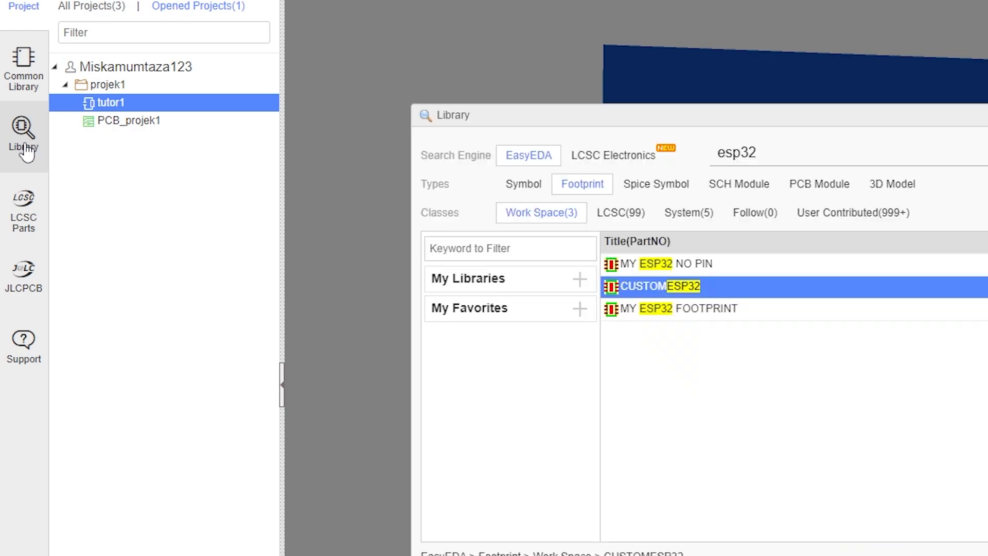
left_click(513, 188)
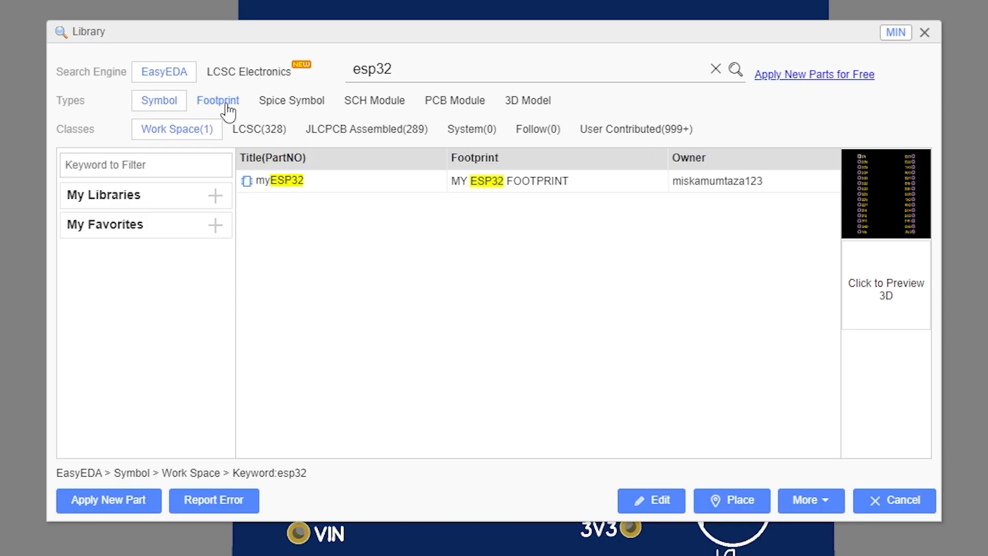
left_click(593, 194)
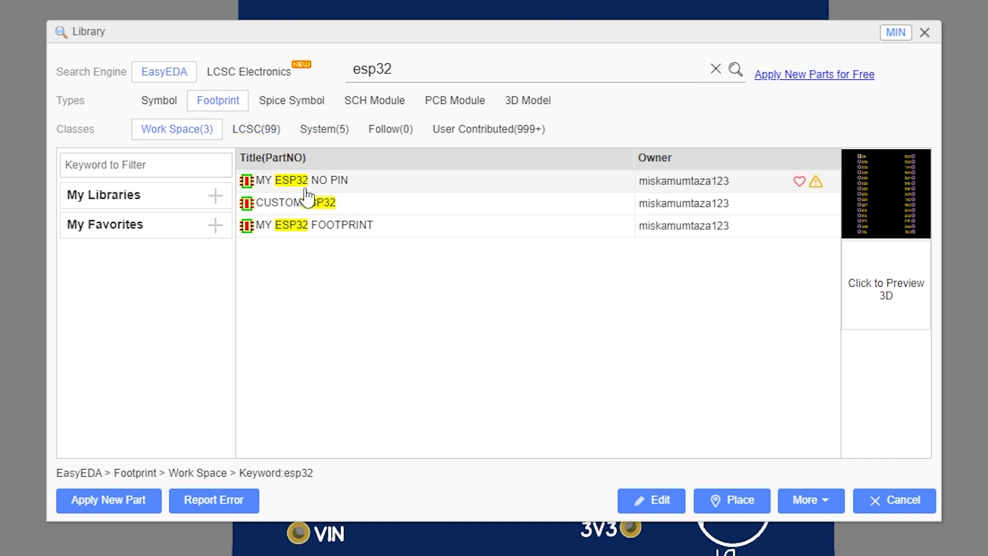
left_click(358, 208)
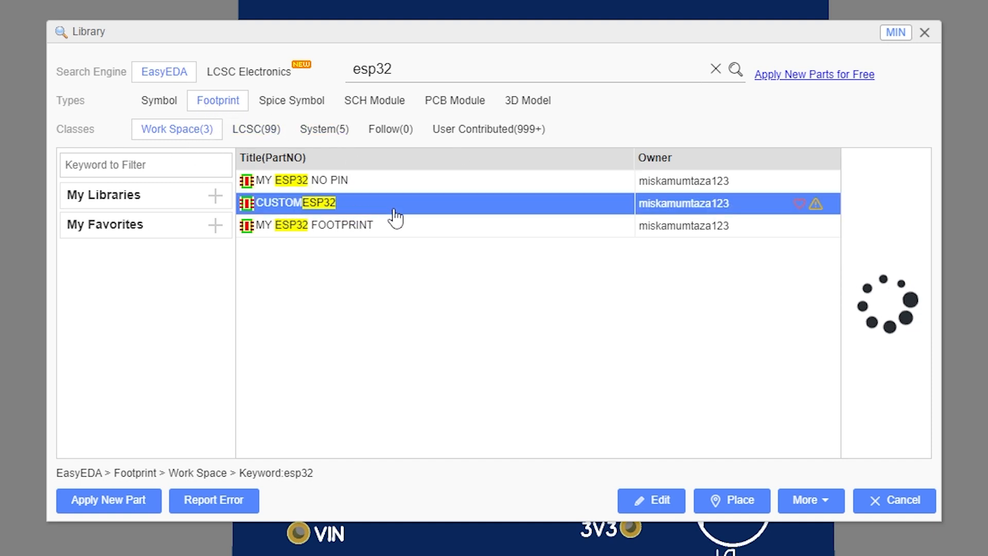
left_click(663, 501)
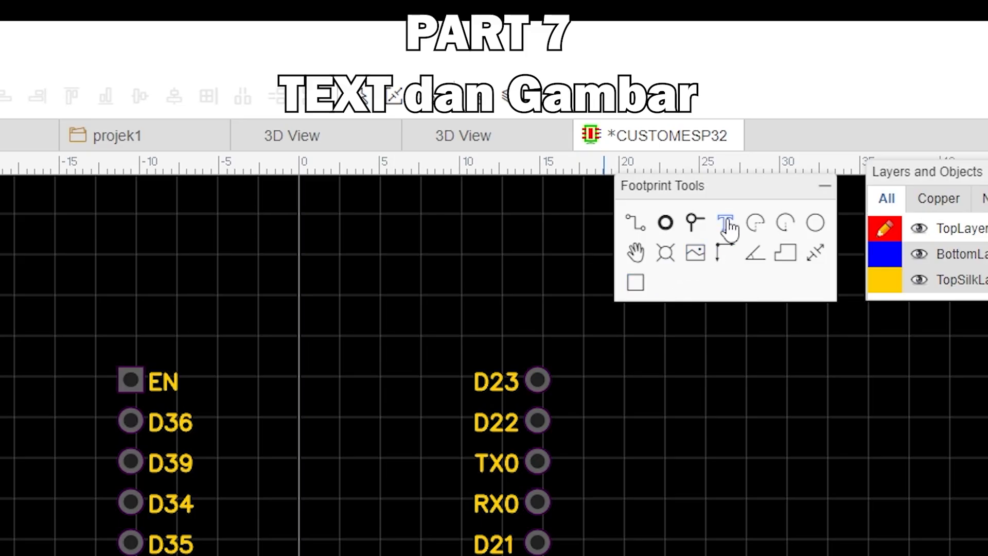
left_click(728, 225)
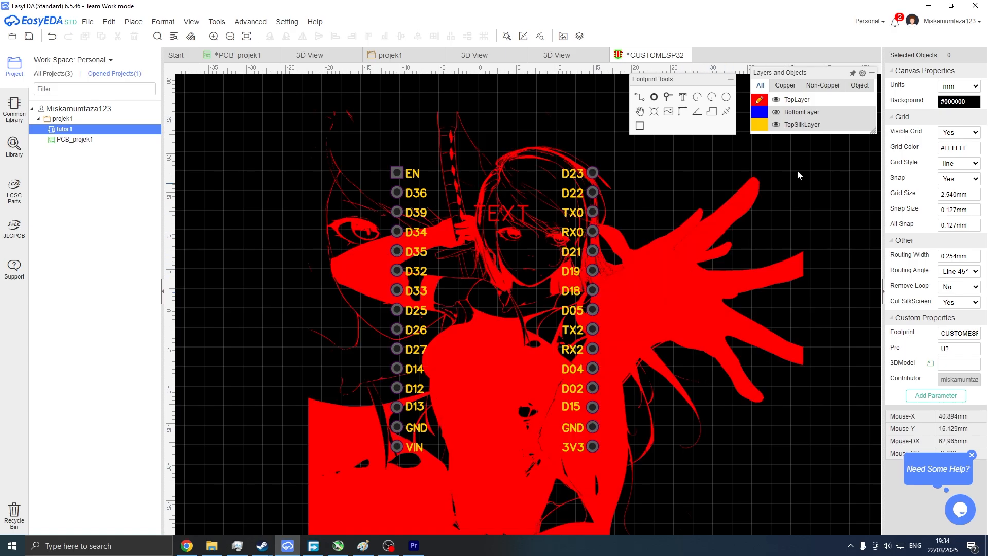
Delete the large image placed on the footprint's top copper layer.
mouse_move(812, 112)
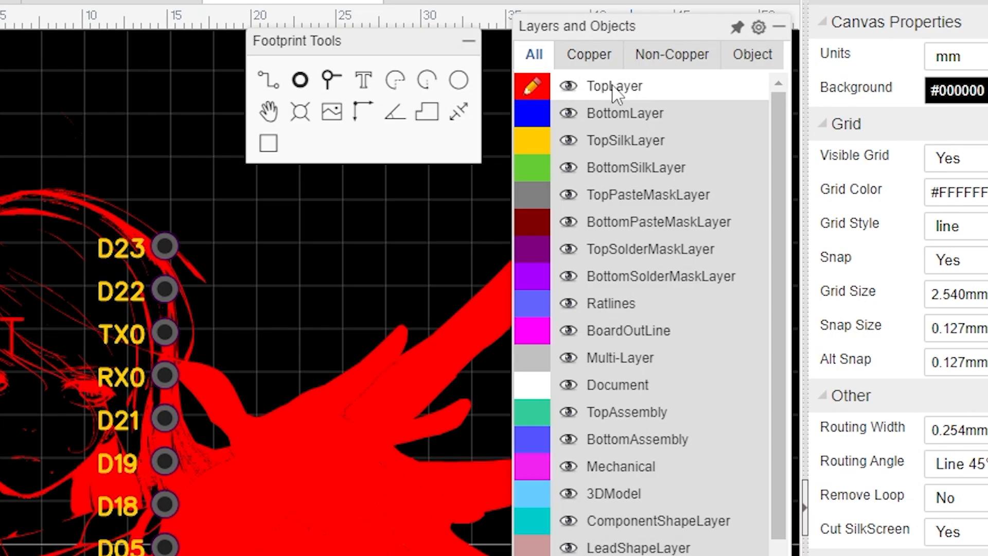
left_click(568, 88)
left_click(568, 86)
left_click(568, 86)
left_click(568, 86)
left_click(77, 423)
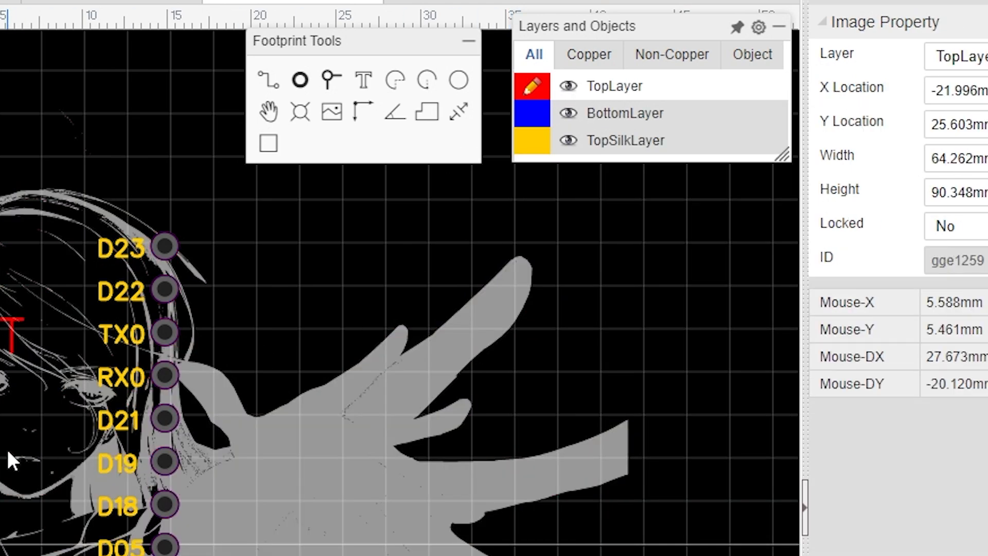
key("Delete")
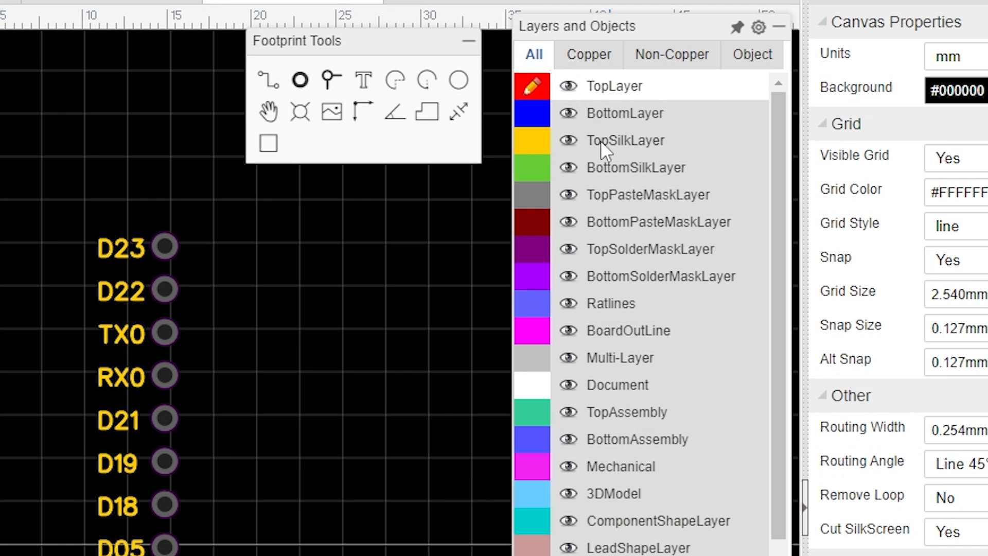
Make the top silkscreen layer the active layer of the footprint.
left_click(568, 143)
left_click(568, 147)
left_click(568, 146)
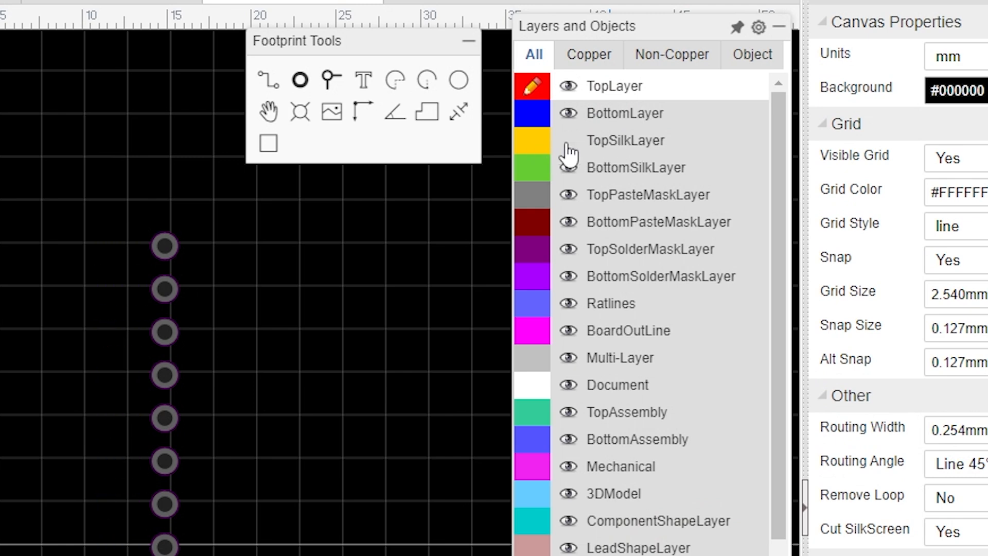
left_click(569, 146)
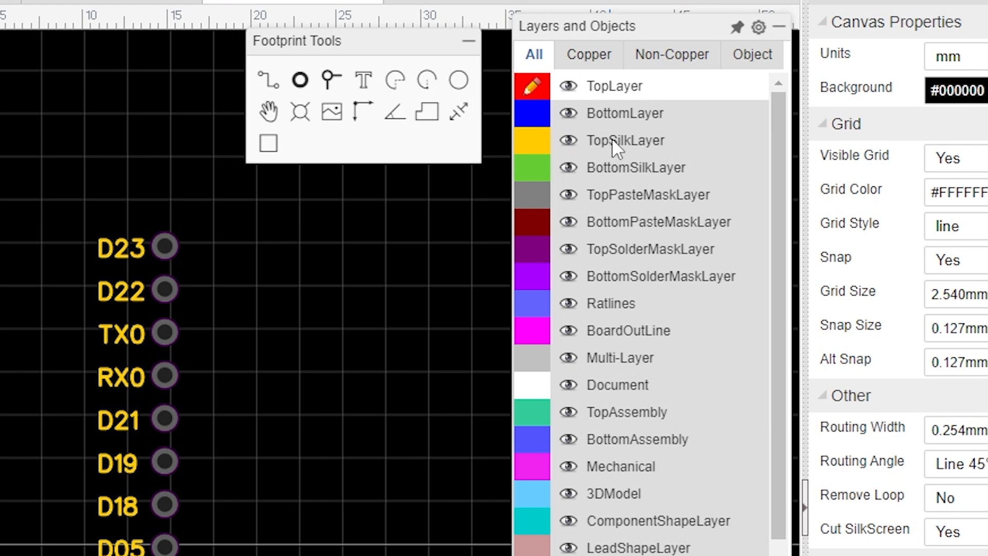
left_click(534, 144)
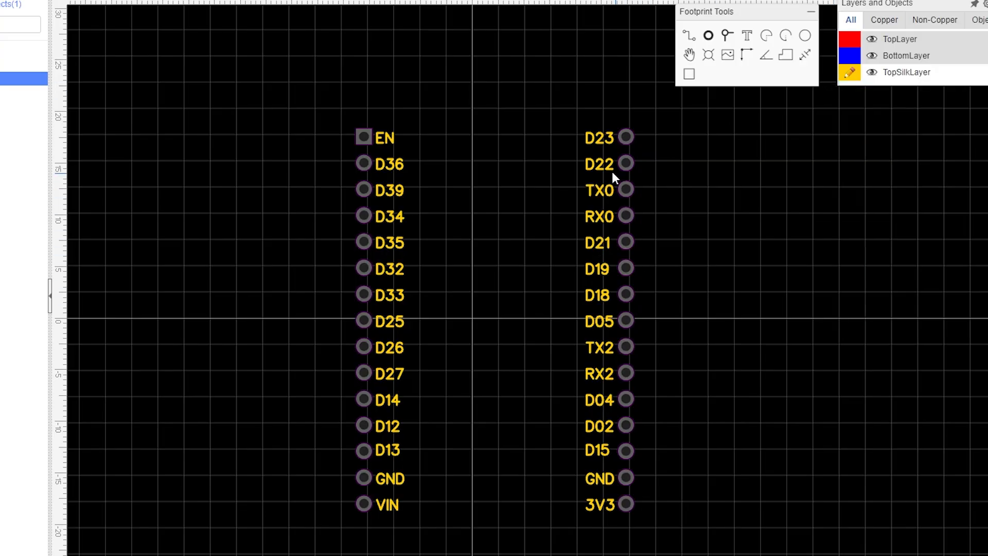
Insert the image file 63107376_p0.jpg onto the footprint's top silkscreen.
left_click(727, 55)
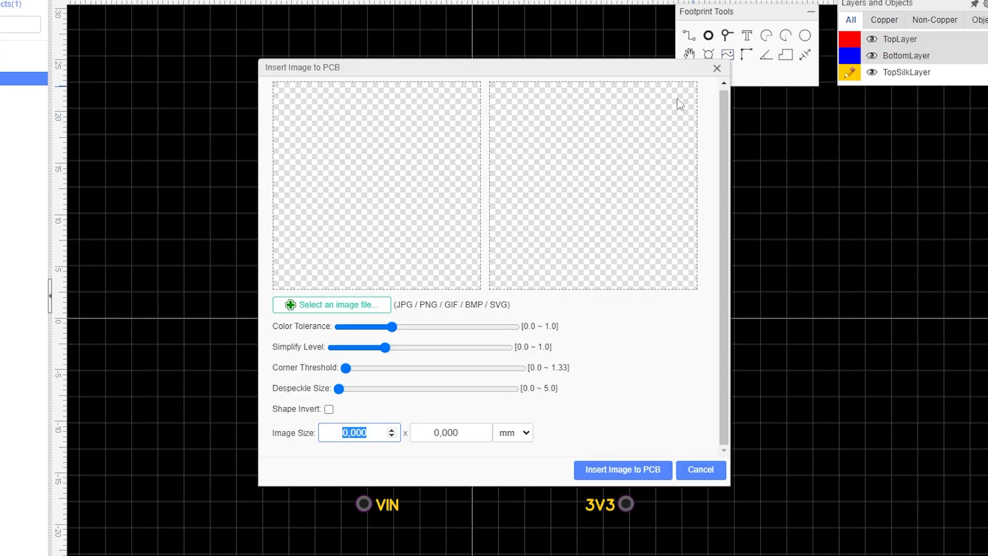
left_click(362, 309)
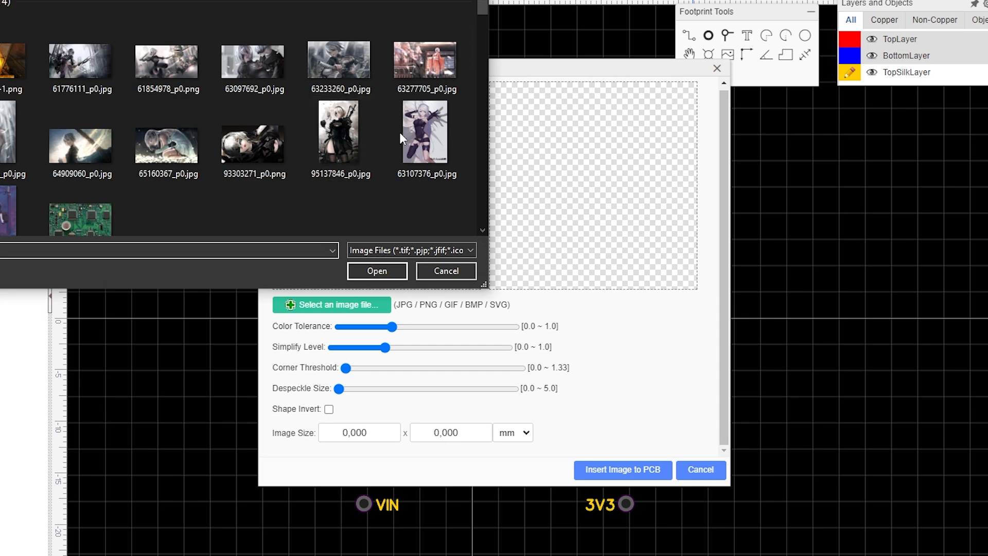
left_click(426, 140)
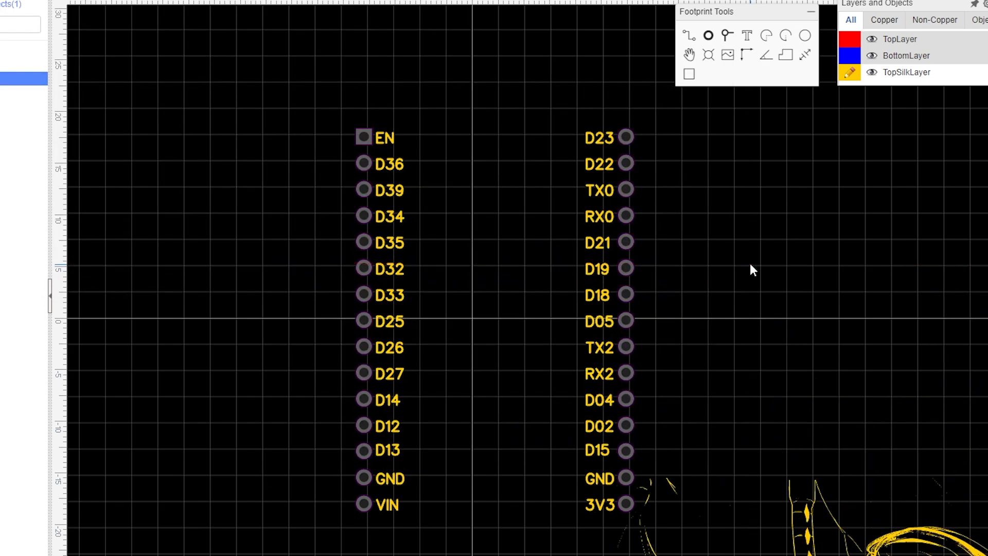
Place a text label on the silkscreen between the two pin rows near the top.
left_click(744, 39)
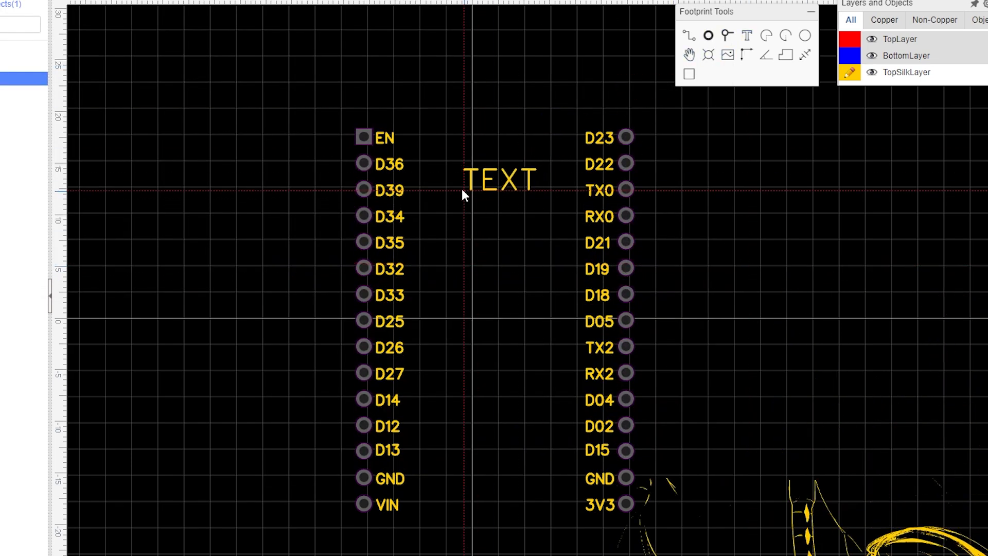
left_click(463, 190)
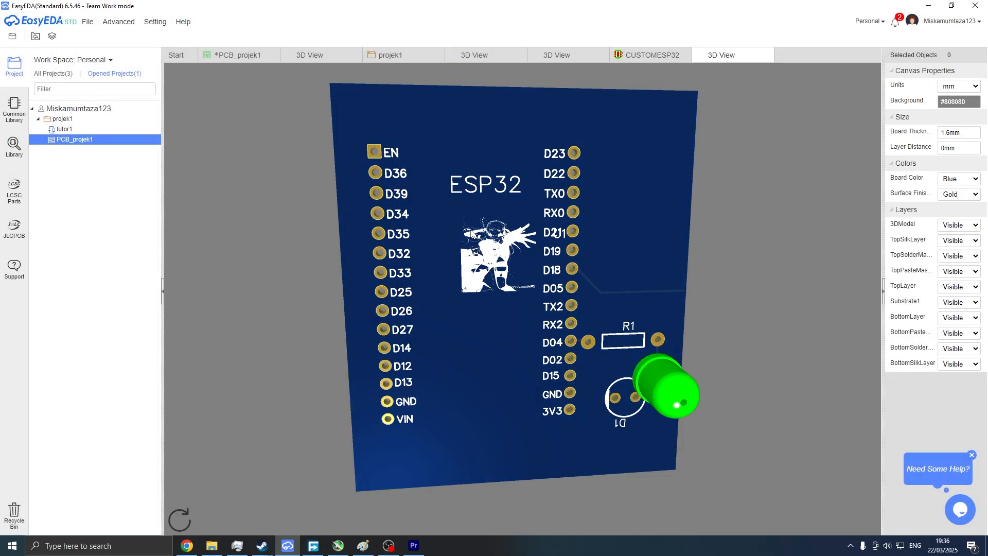
Place a via on the board just below and right of R1's right pad.
scroll(471, 234, "up", 2)
left_click_drag(432, 196, 395, 185)
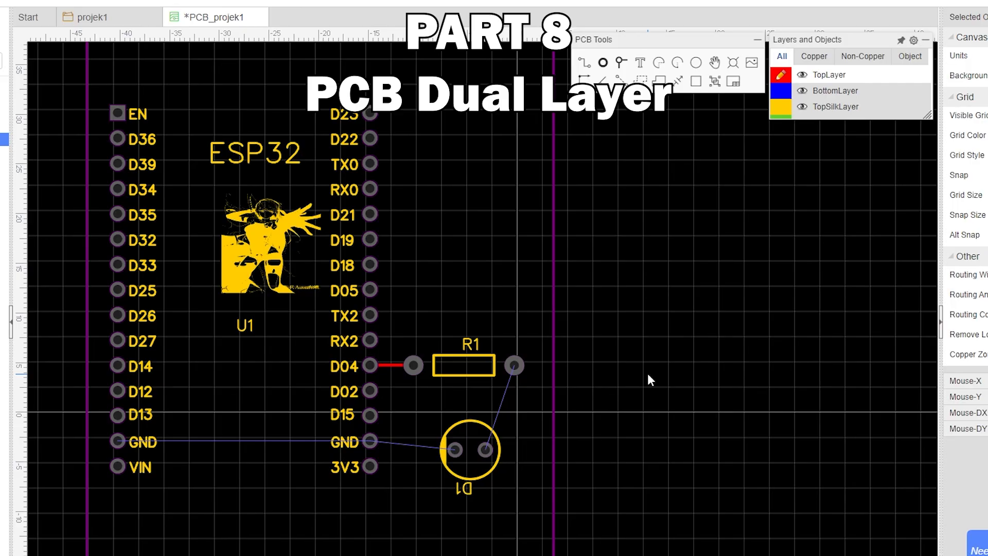
left_click(605, 63)
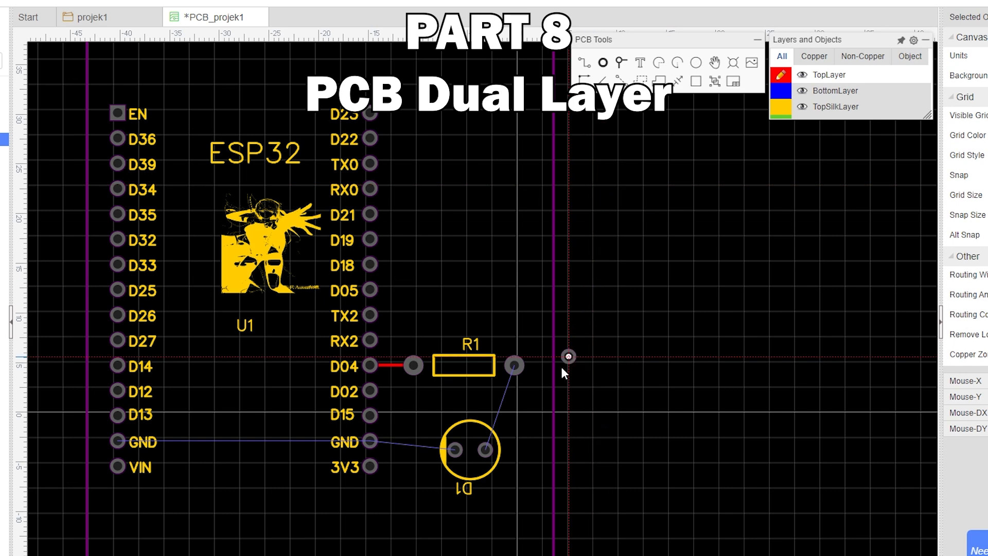
left_click(532, 392)
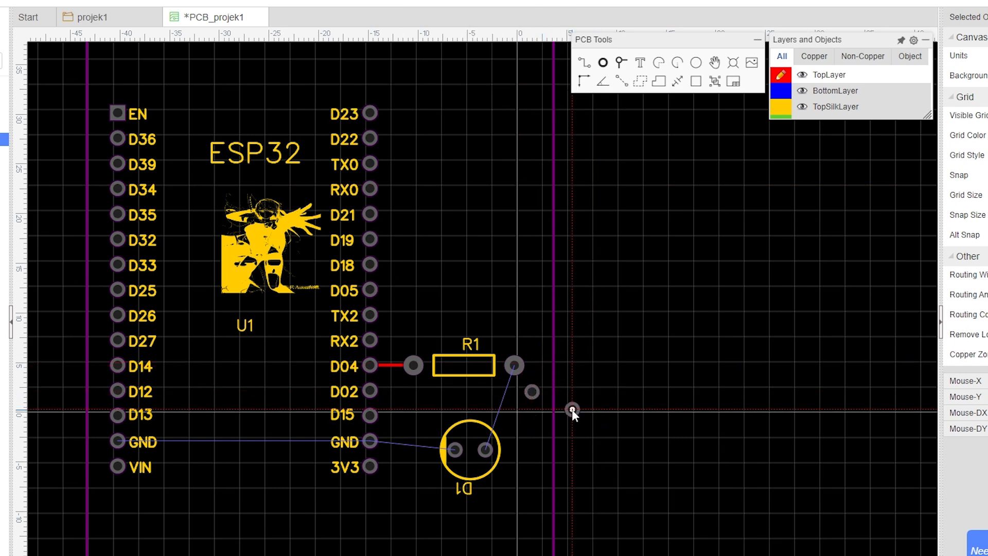
Try to route a track from R1's right pad to the via.
left_click(119, 19)
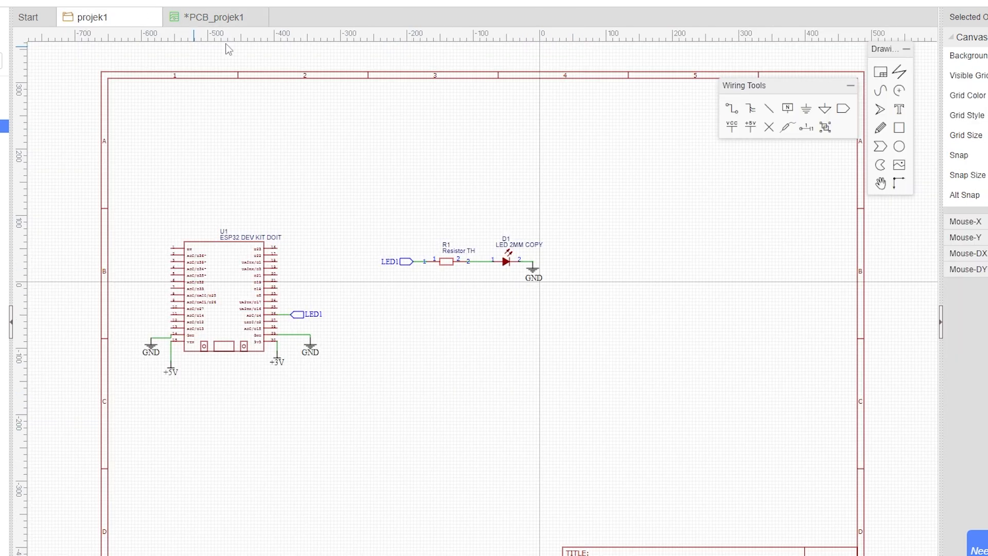
left_click(223, 19)
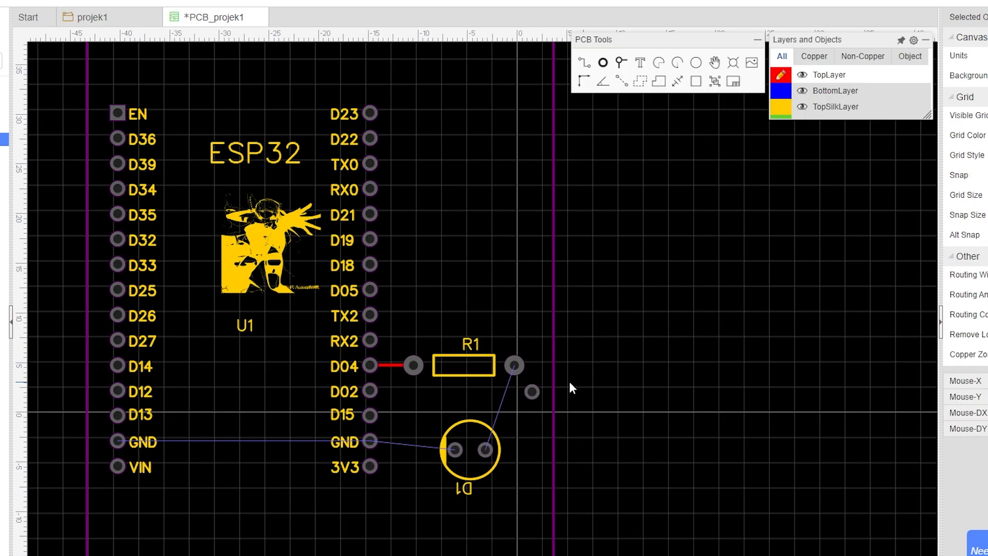
left_click(510, 365)
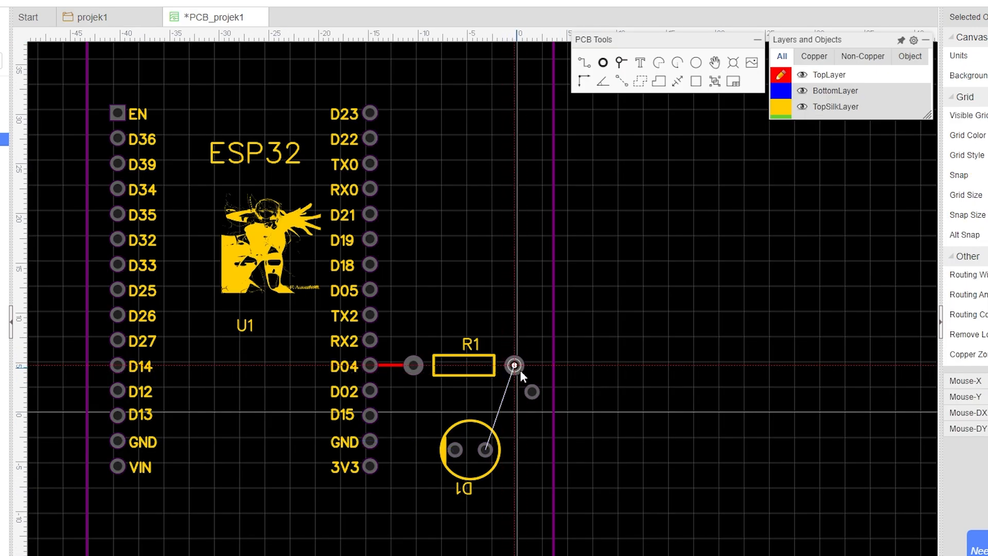
left_click(533, 394)
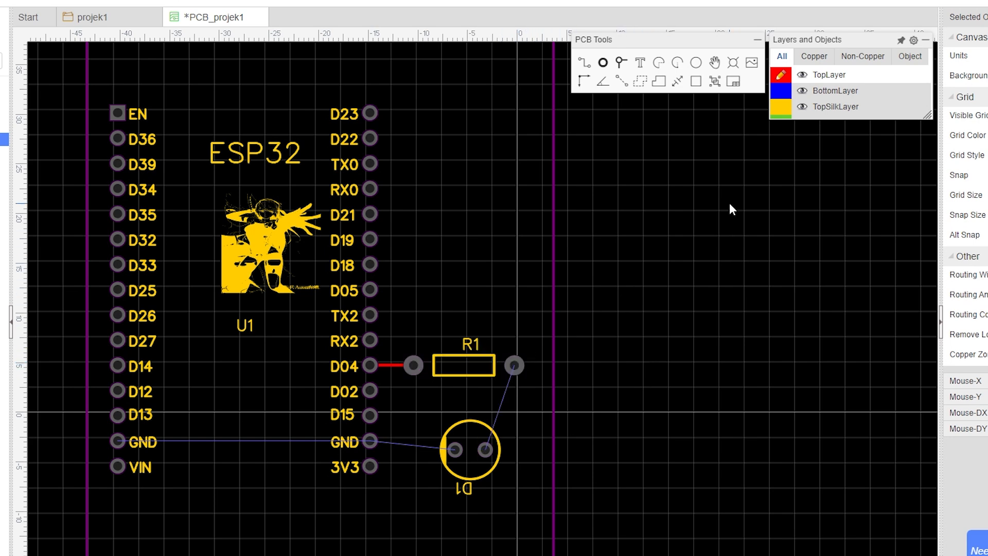
Route a bottom-layer track from R1's right pad to D1's right pad.
mouse_move(849, 109)
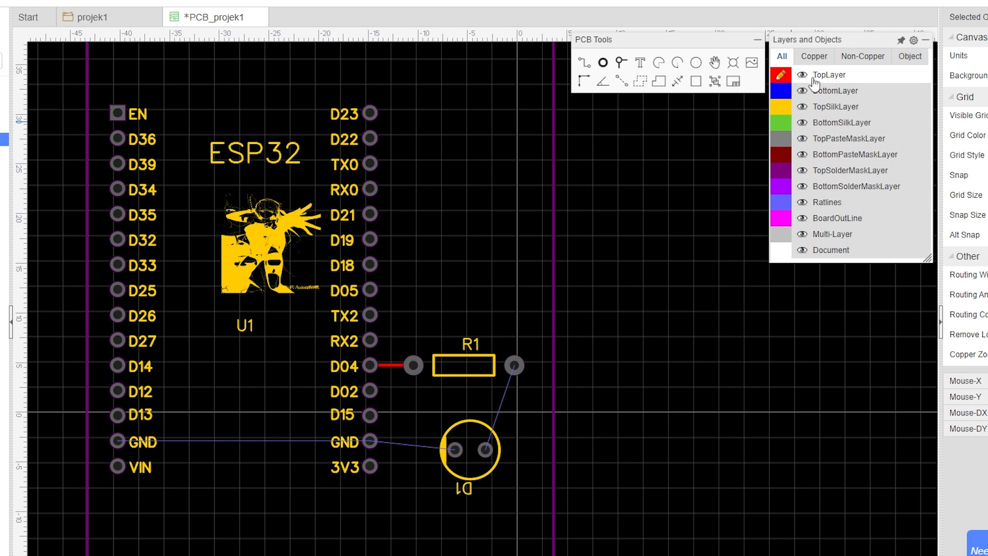
left_click(780, 95)
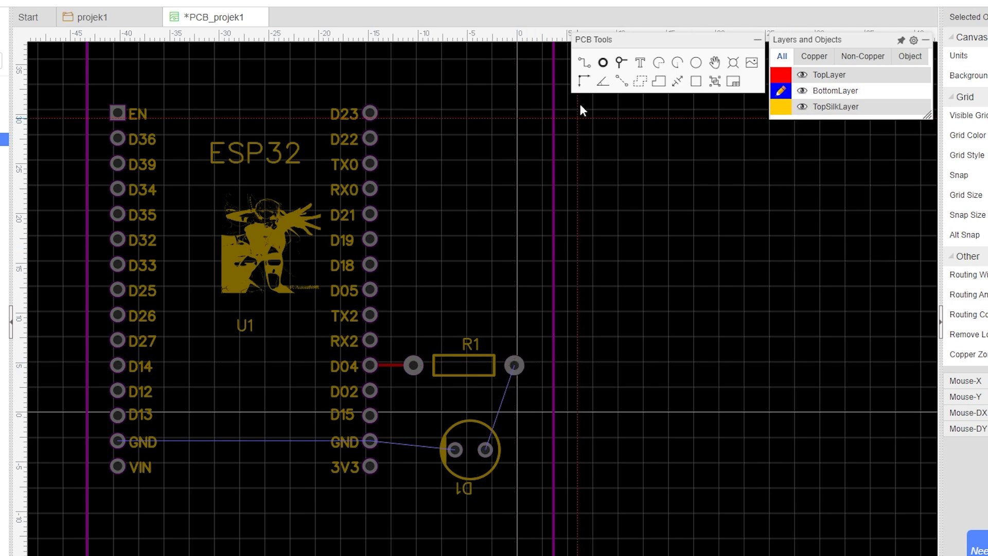
left_click(587, 65)
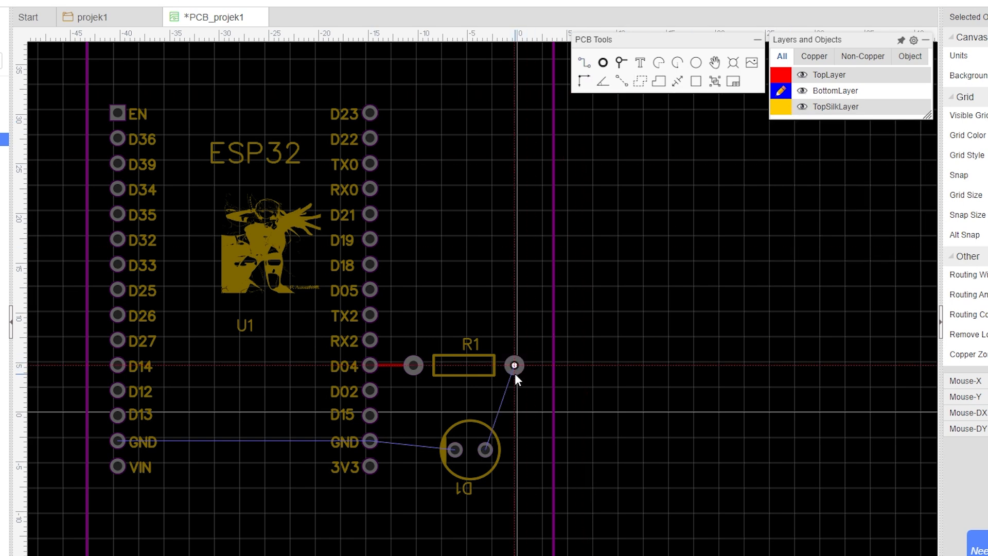
left_click(514, 371)
left_click(486, 451)
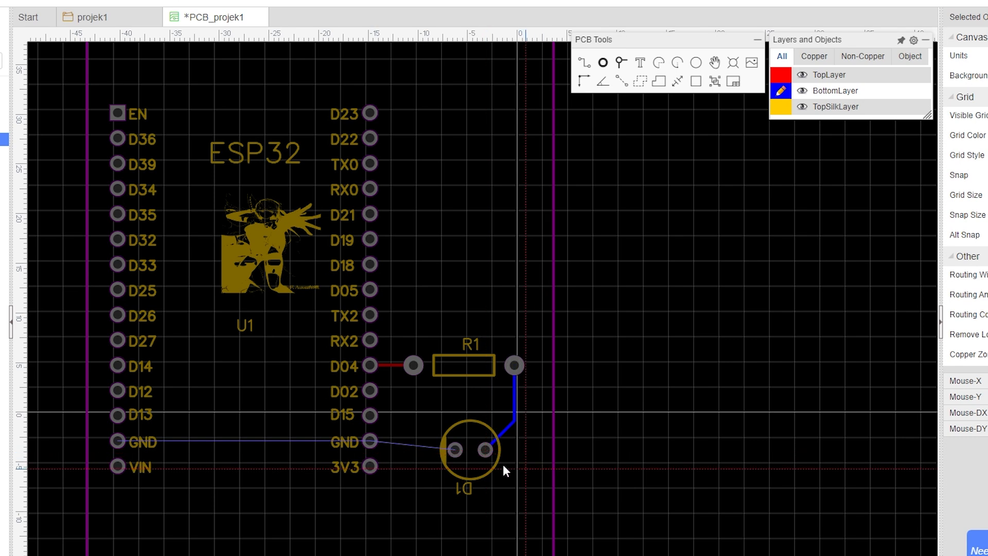
Open the 3D view of the board and orbit around it to inspect it.
left_click(790, 77)
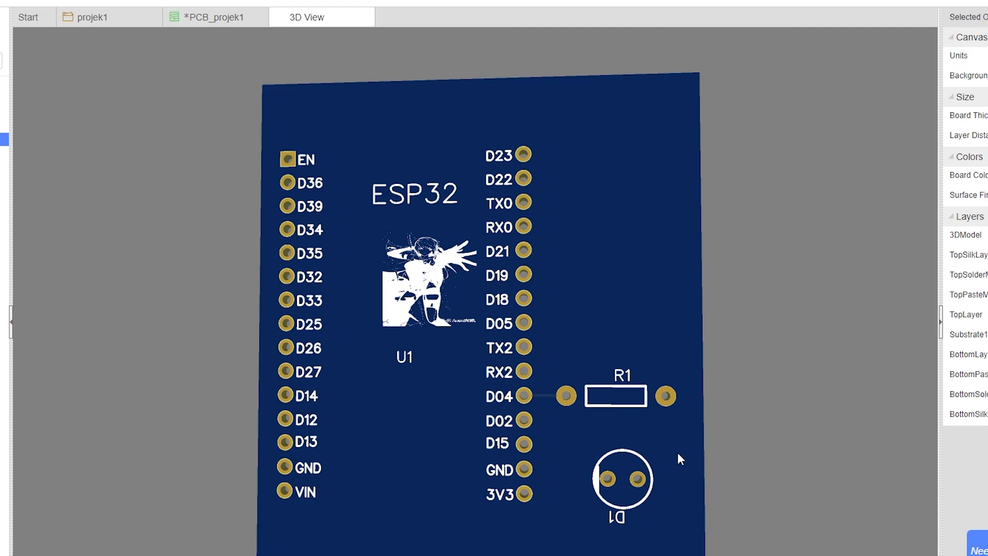
left_click_drag(682, 433, 201, 412)
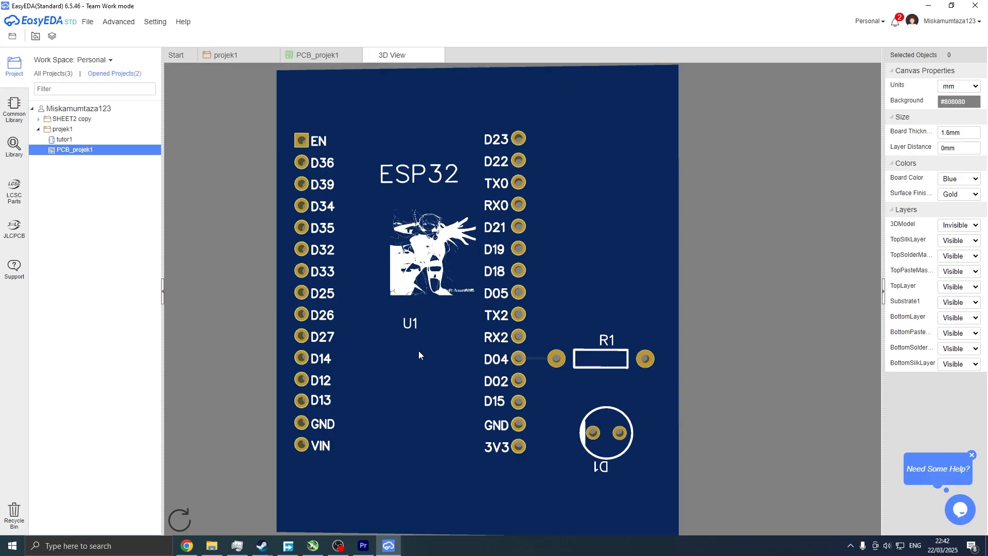
mouse_move(419, 350)
left_mouse_down()
mouse_move(583, 338)
mouse_move(594, 322)
mouse_move(536, 285)
mouse_move(471, 317)
mouse_move(474, 335)
mouse_move(453, 346)
mouse_move(463, 346)
mouse_move(430, 354)
left_mouse_up()
left_click_drag(606, 295, 526, 311)
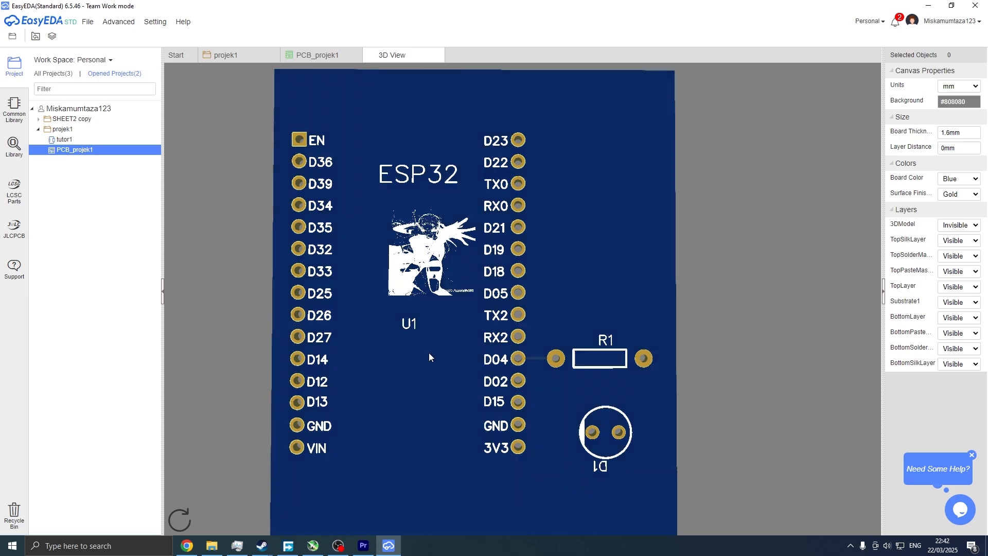
left_click_drag(428, 353, 381, 450)
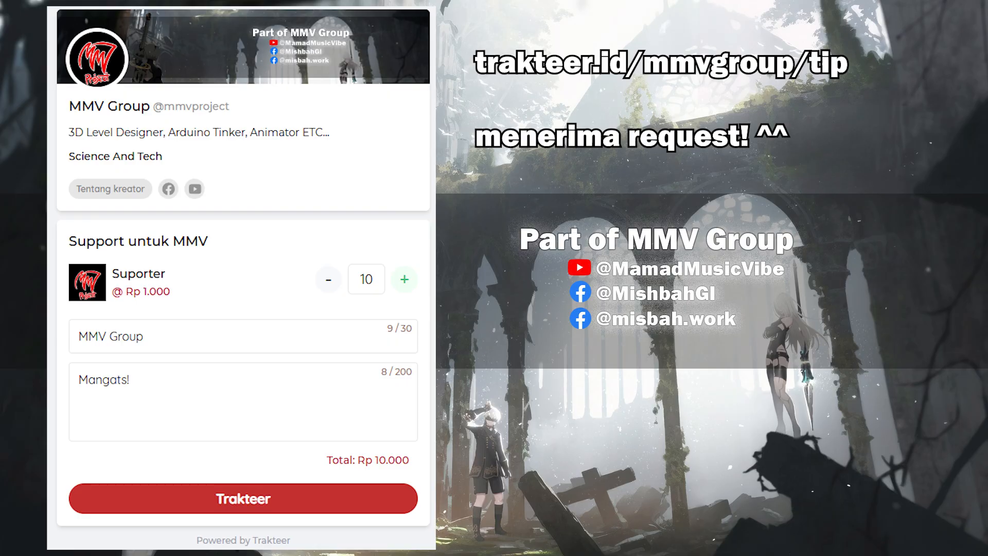